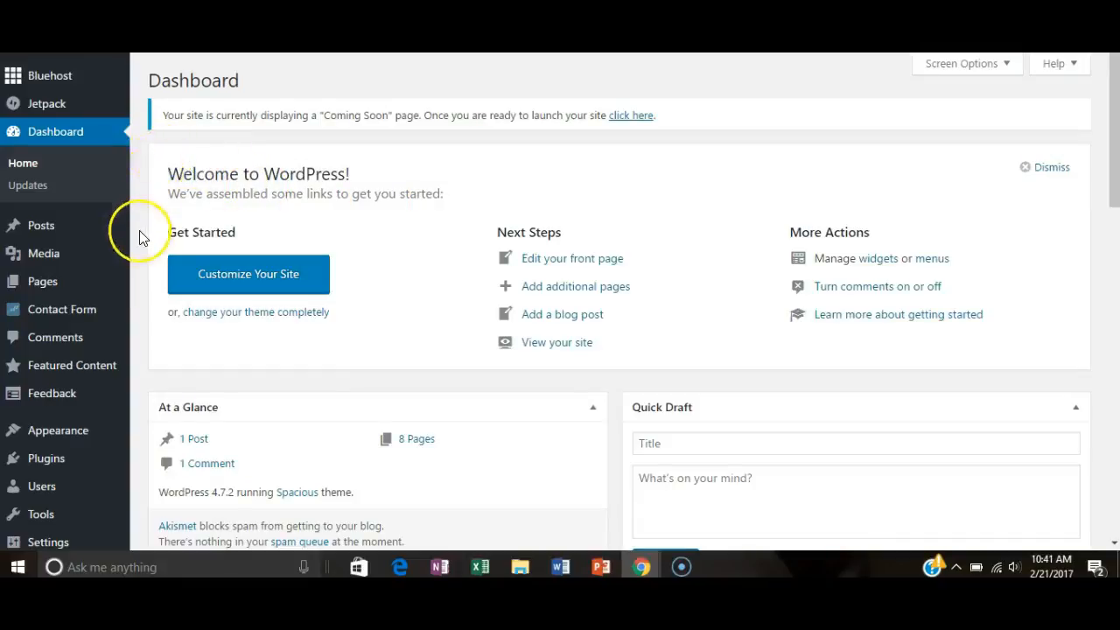
# Open the site's Themes page and look over the installed themes, including the active Spacious theme.
pyautogui.moveTo(91, 434)
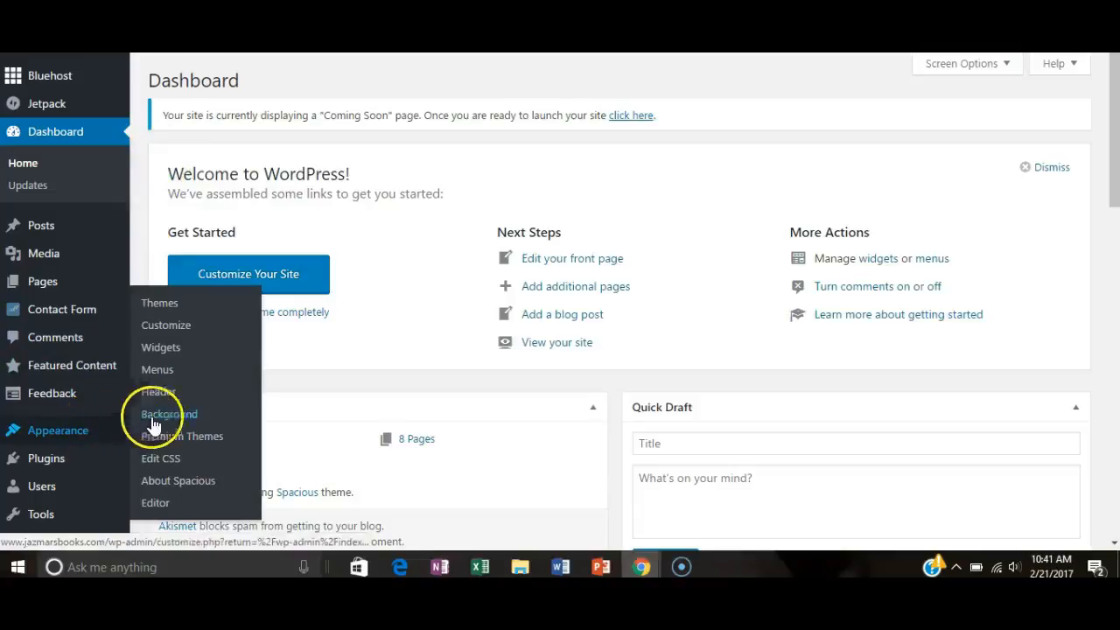
pyautogui.click(162, 306)
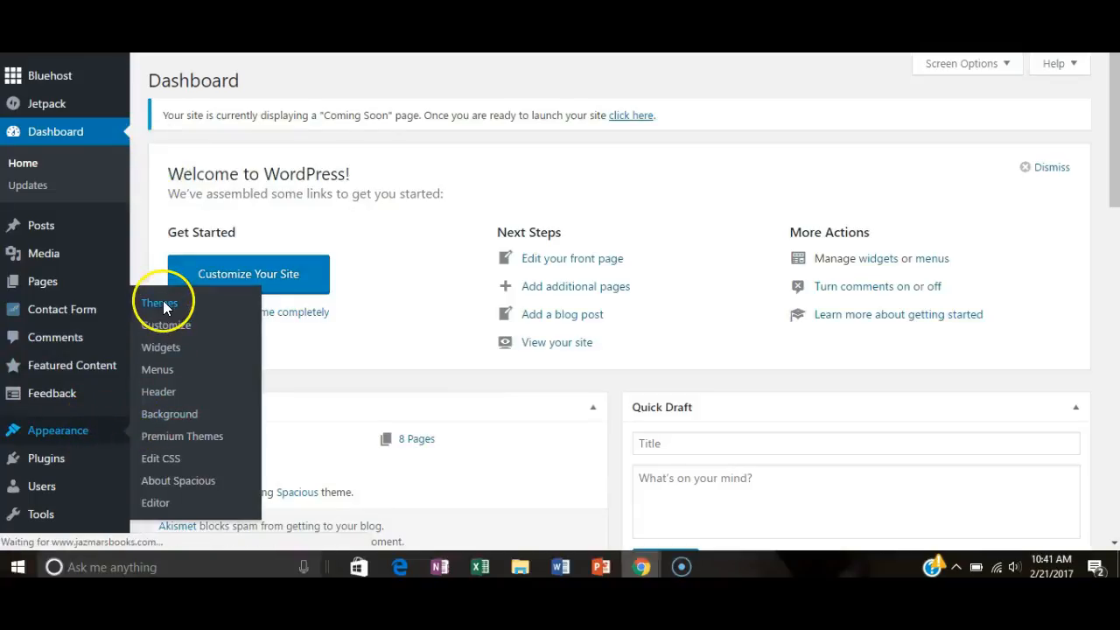
pyautogui.moveTo(1116, 294); pyautogui.dragTo(1117, 429)
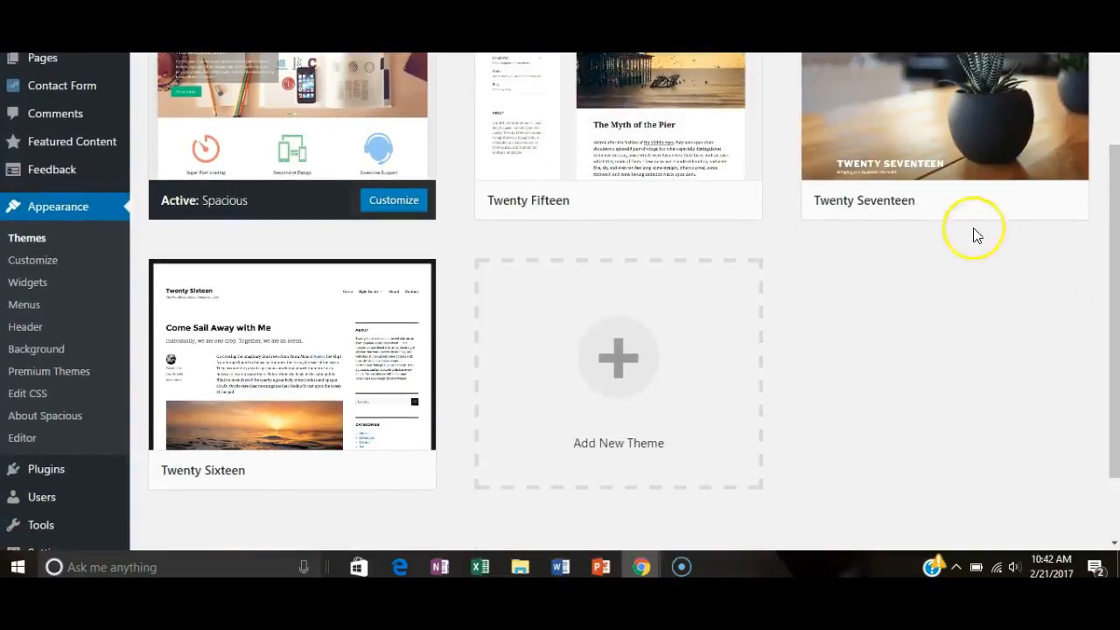
pyautogui.moveTo(1114, 351); pyautogui.dragTo(1100, 242)
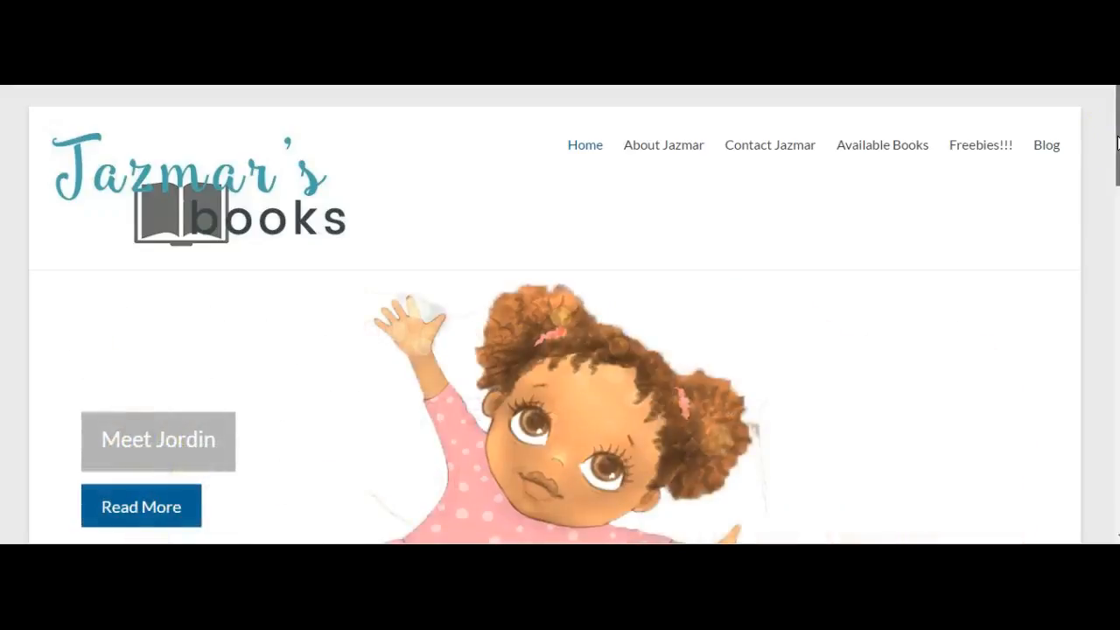
# Examine the Jazmar's Books home page: its slider, featured page blocks, sign-up call to action and testimonial.
pyautogui.scroll(-3, 1117, 140)
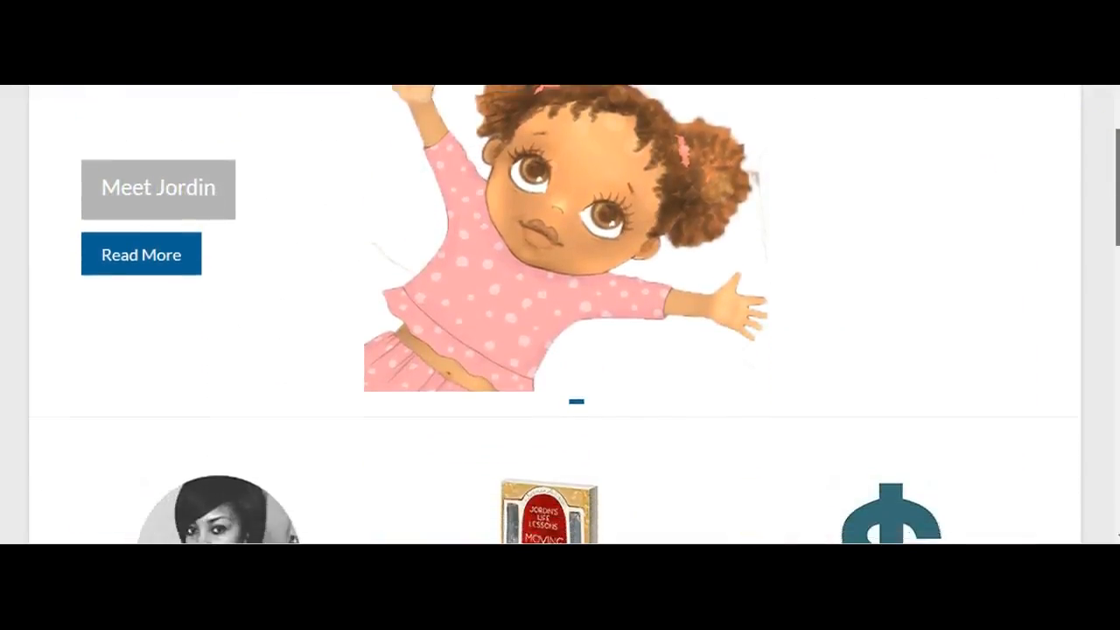
pyautogui.scroll(-3, 1117, 140)
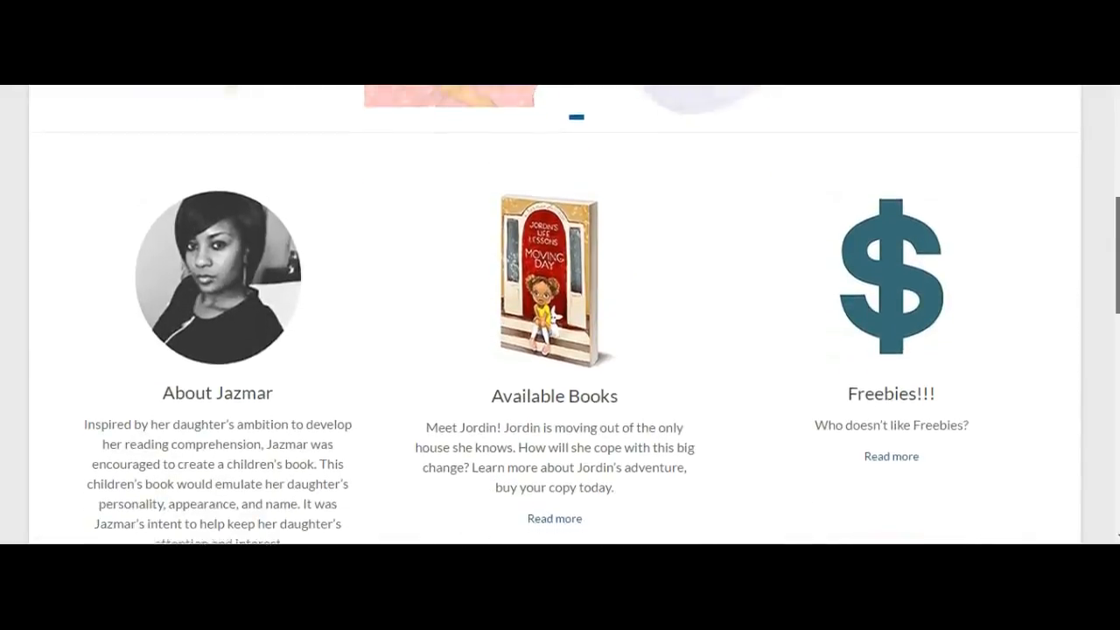
pyautogui.scroll(-3, 560, 315)
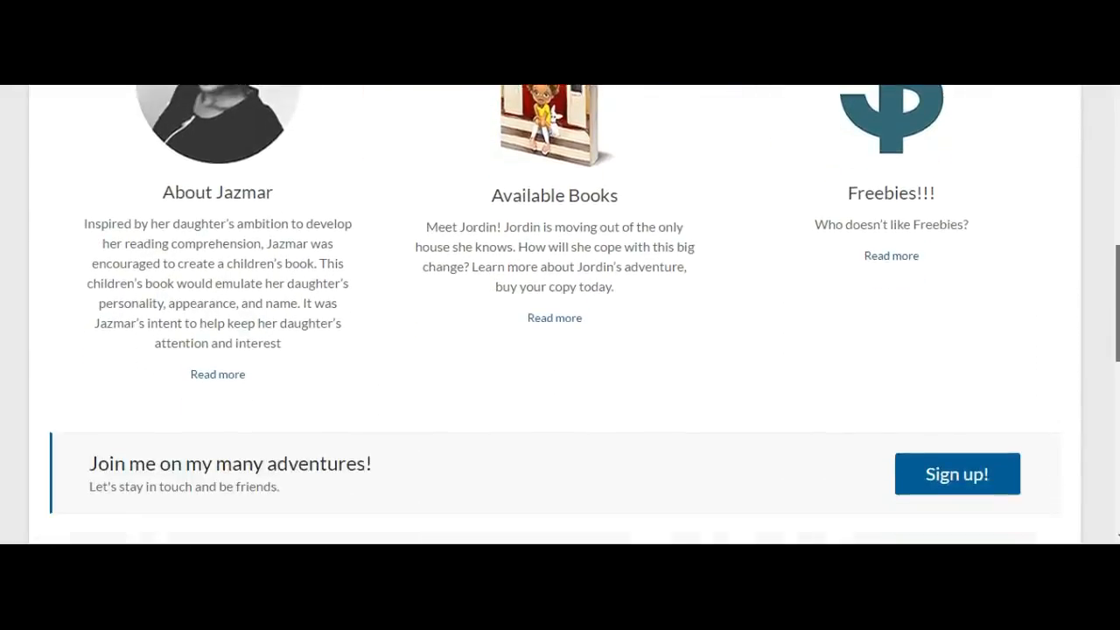
pyautogui.scroll(-3, 561, 315)
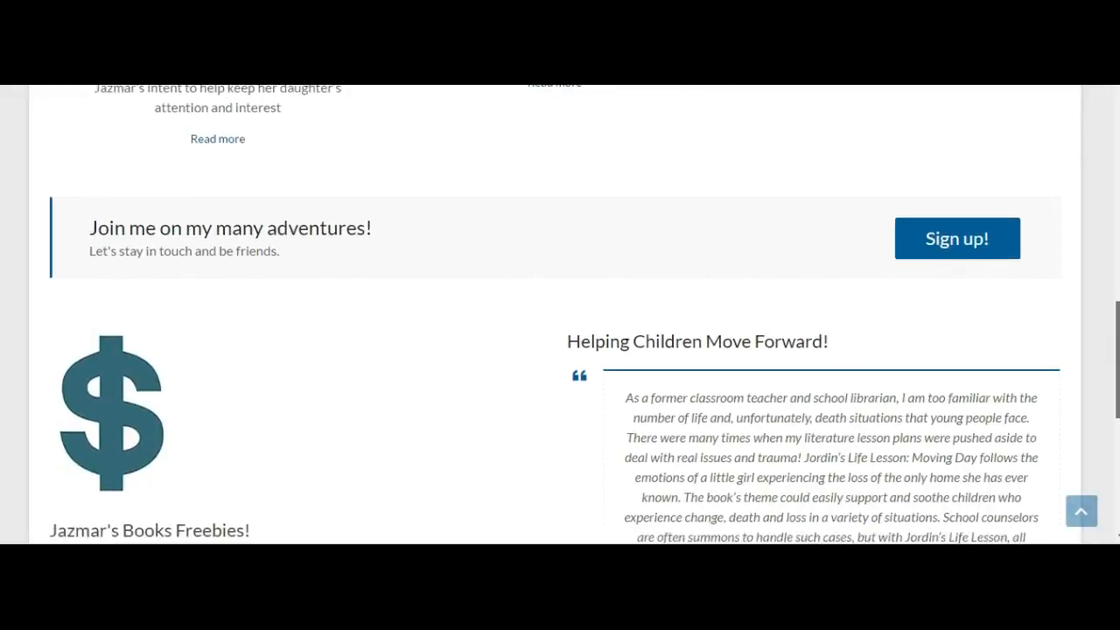
pyautogui.scroll(-1, 560, 315)
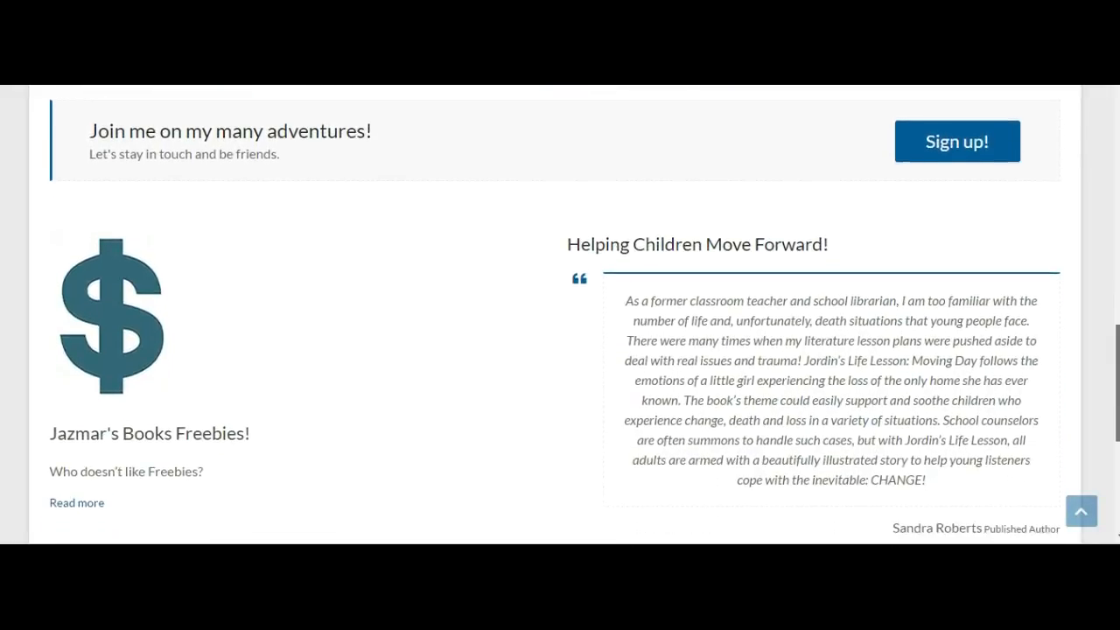
pyautogui.scroll(-3, 560, 315)
pyautogui.scroll(-2, 561, 315)
pyautogui.scroll(9, 560, 315)
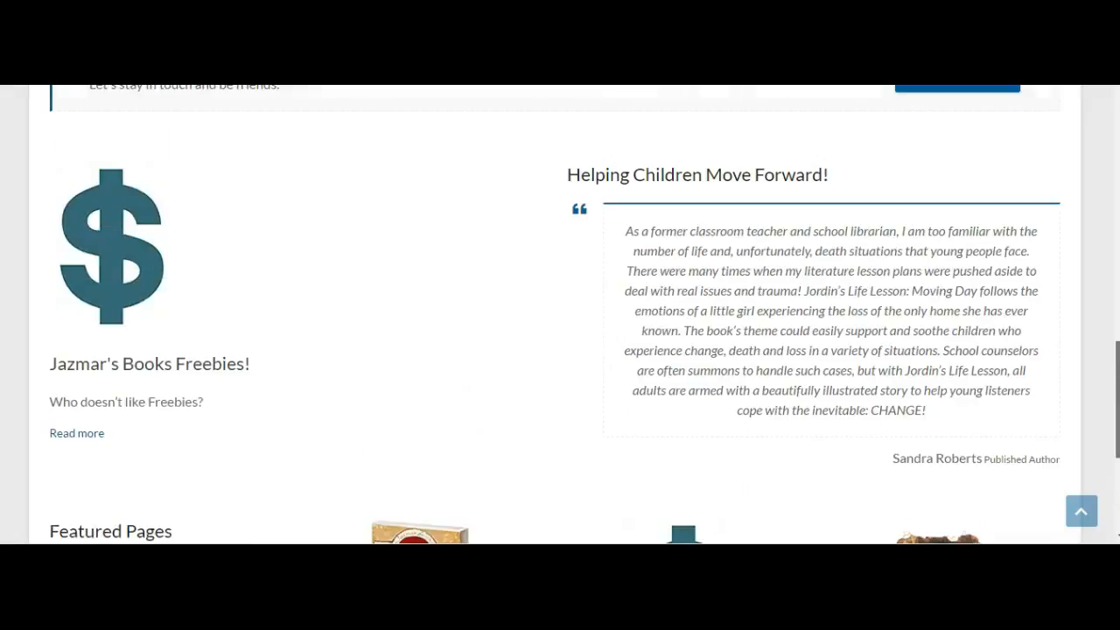
pyautogui.scroll(7, 560, 315)
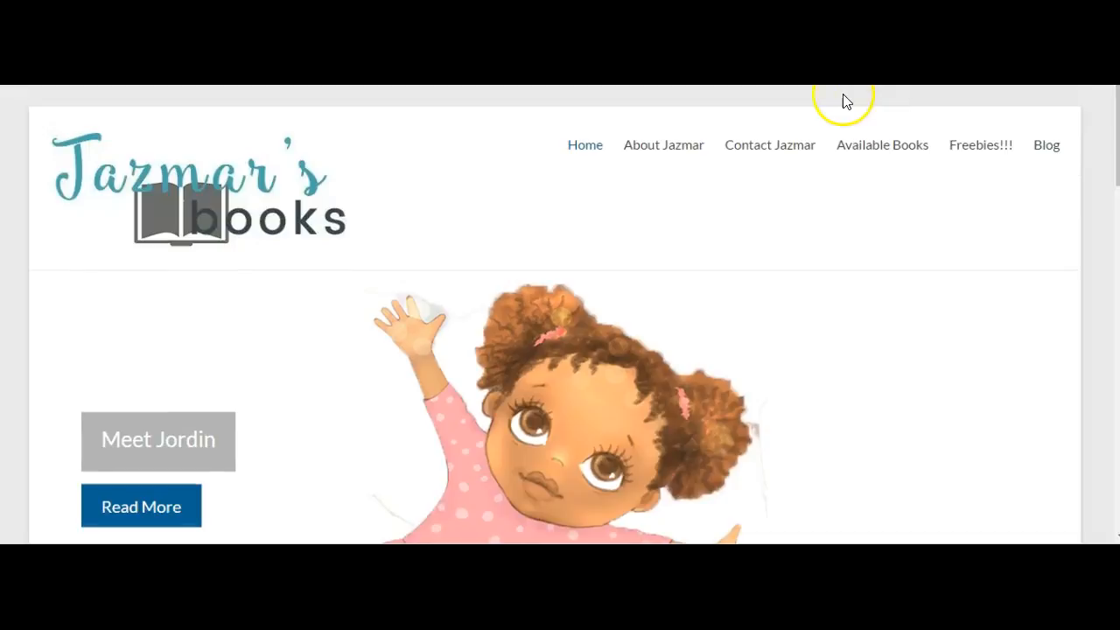
# Open the site's About page and its Contact page with the contact form to see how the theme displays them.
pyautogui.click(688, 146)
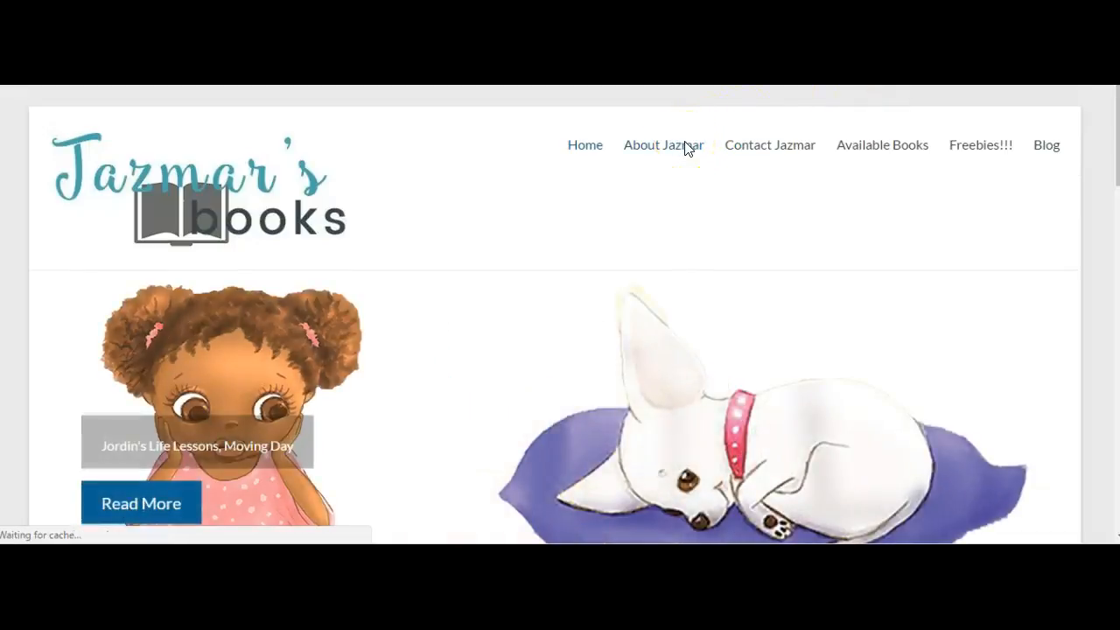
pyautogui.moveTo(1117, 117)
pyautogui.mouseDown()
pyautogui.moveTo(1118, 337)
pyautogui.moveTo(1118, 100)
pyautogui.mouseUp()
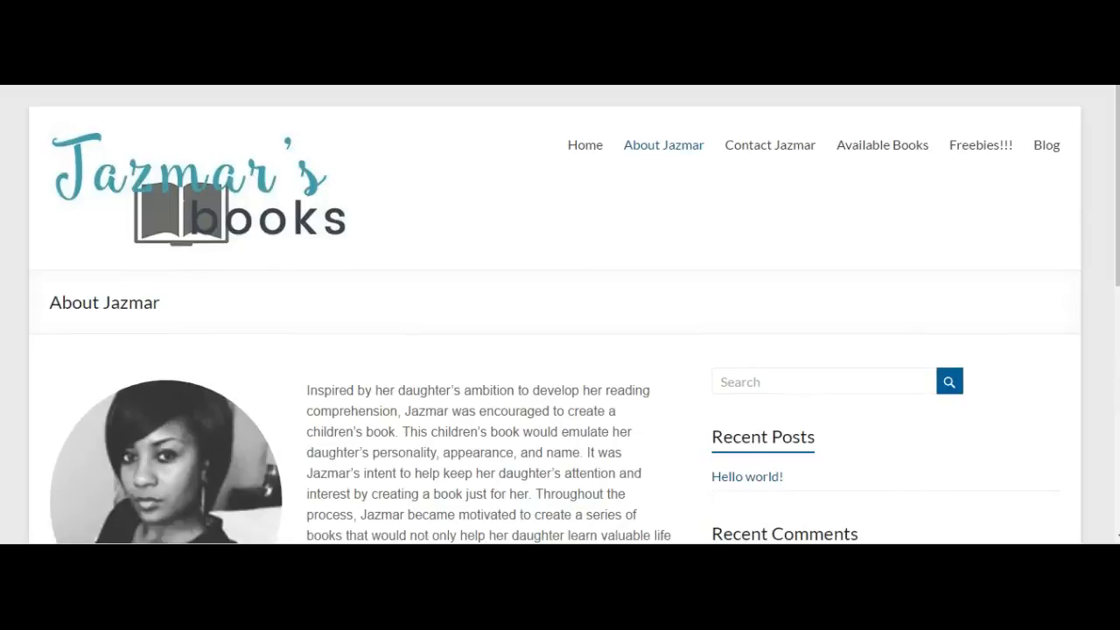
pyautogui.click(768, 147)
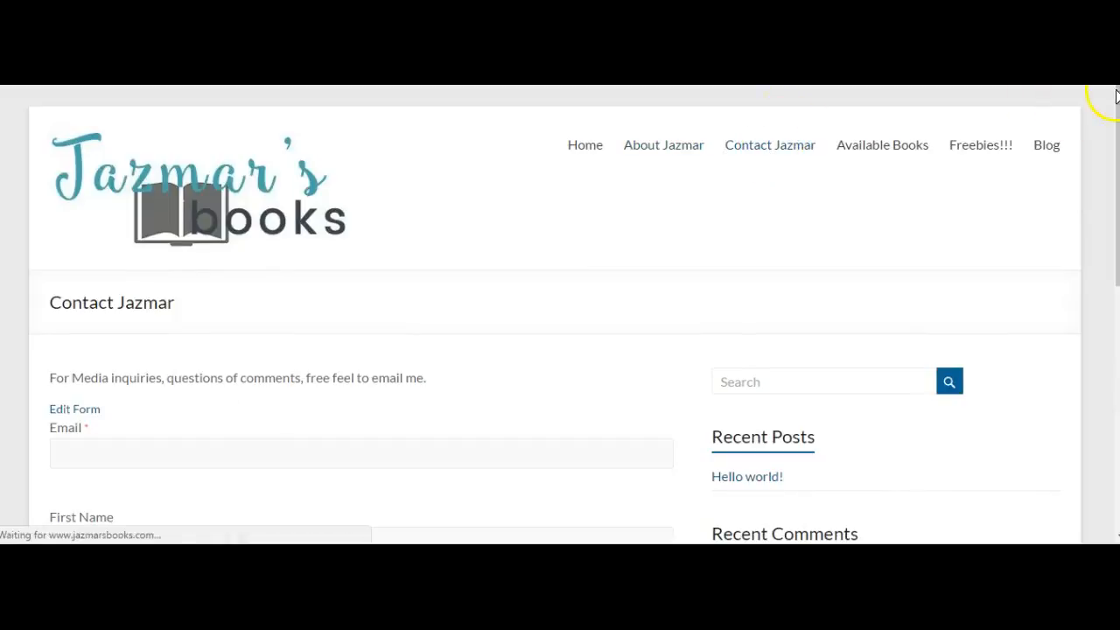
pyautogui.moveTo(1118, 103)
pyautogui.mouseDown()
pyautogui.moveTo(1118, 345)
pyautogui.moveTo(1117, 100)
pyautogui.mouseUp()
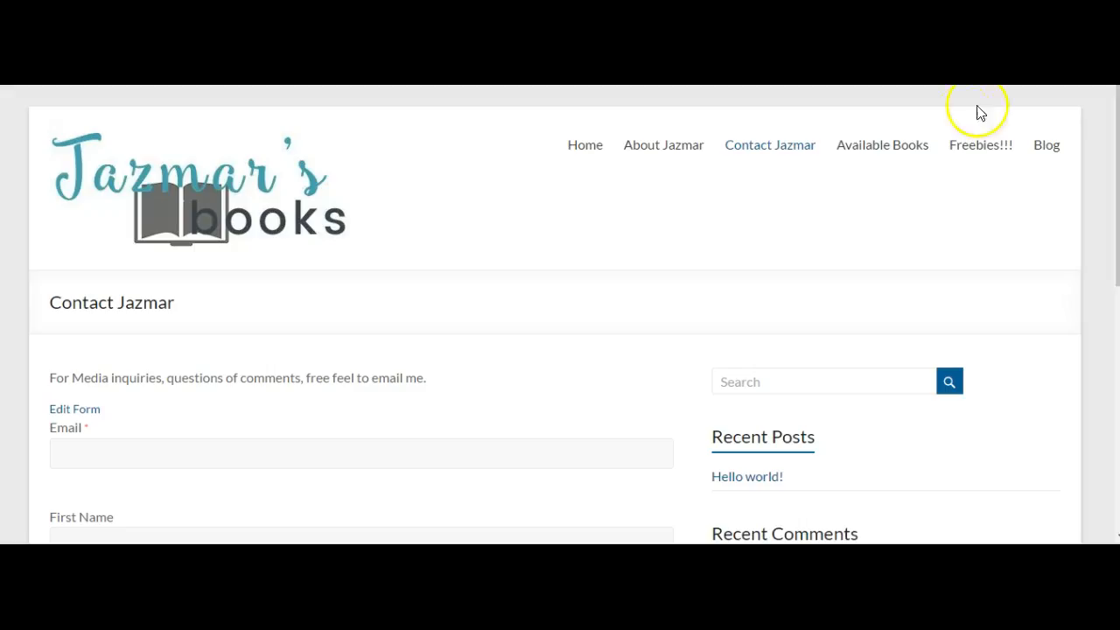
# View the site's Available Books page and its Meet Jordin! subpage.
pyautogui.click(913, 145)
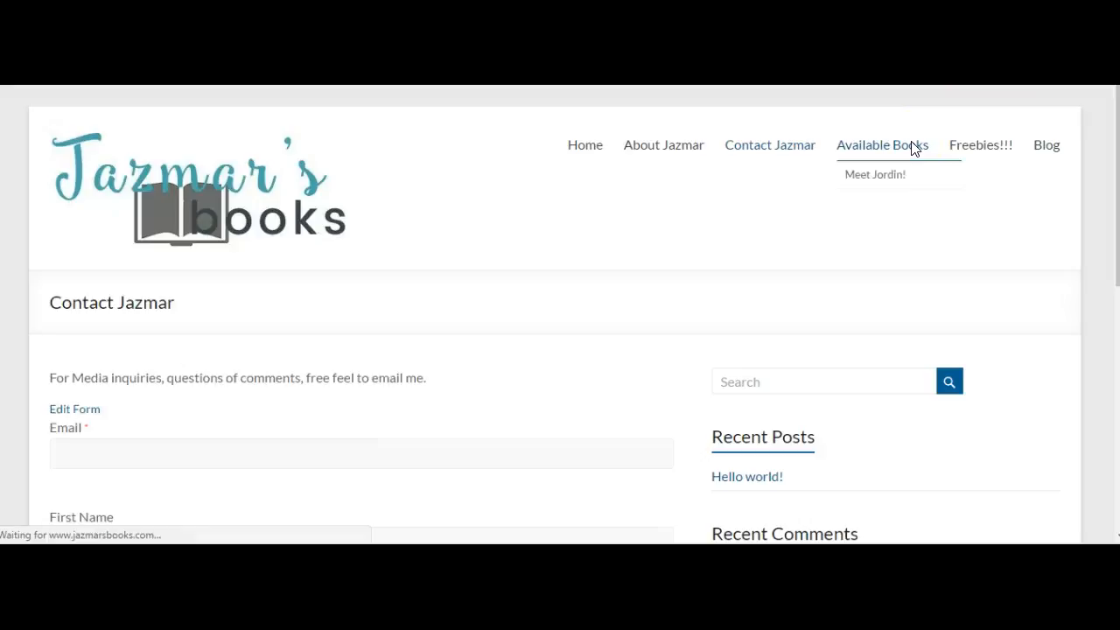
pyautogui.click(992, 150)
pyautogui.moveTo(1115, 96)
pyautogui.mouseDown()
pyautogui.moveTo(1115, 242)
pyautogui.moveTo(1115, 96)
pyautogui.mouseUp()
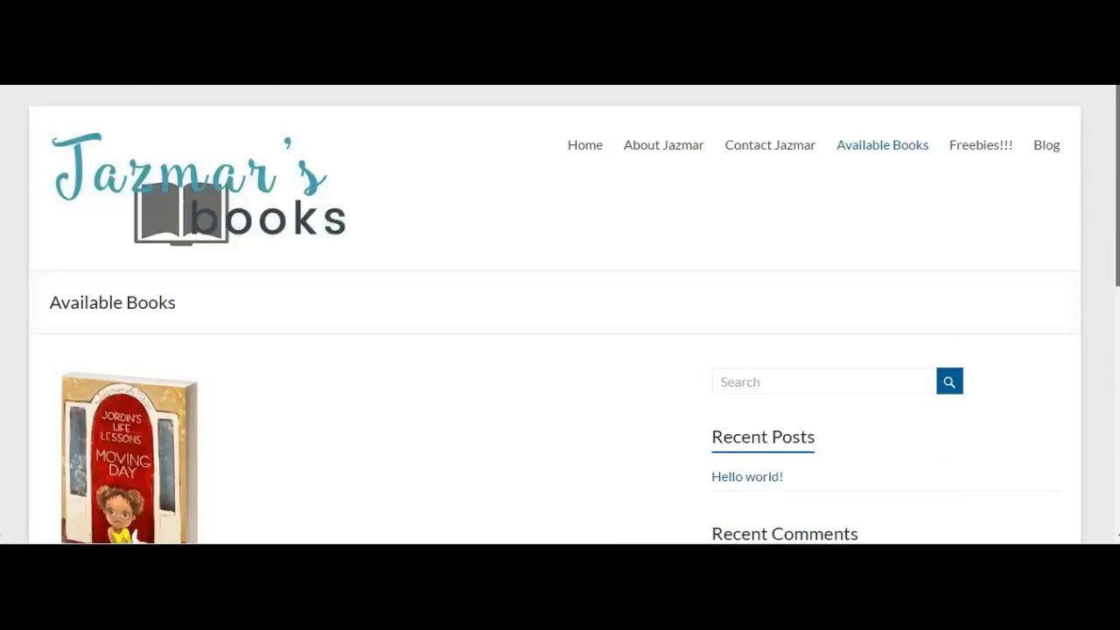
pyautogui.click(886, 177)
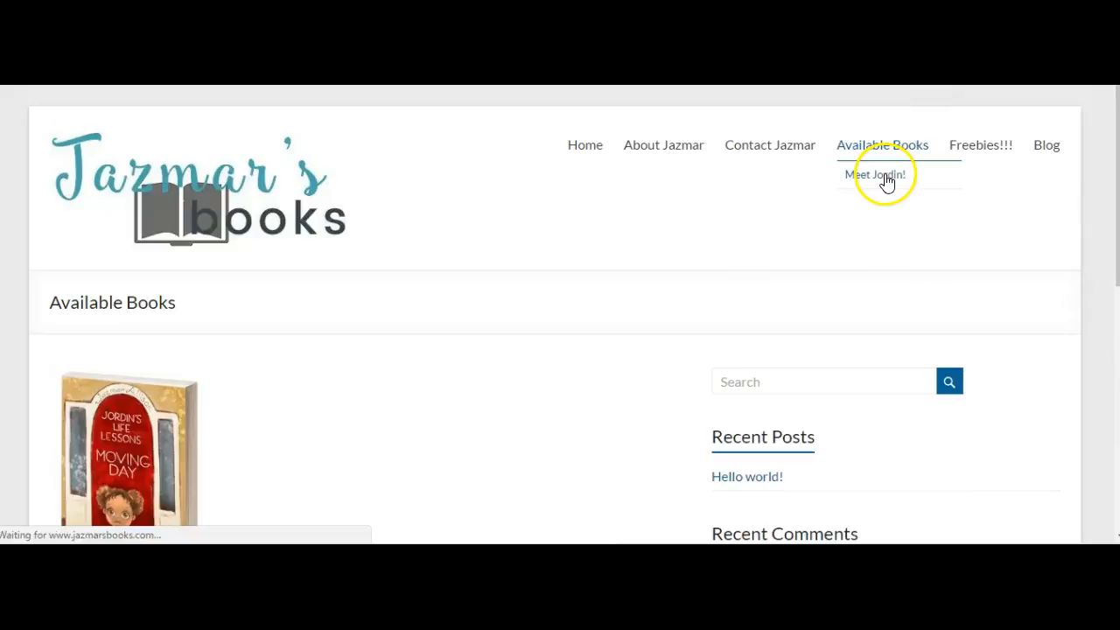
pyautogui.moveTo(1117, 119); pyautogui.dragTo(1110, 96)
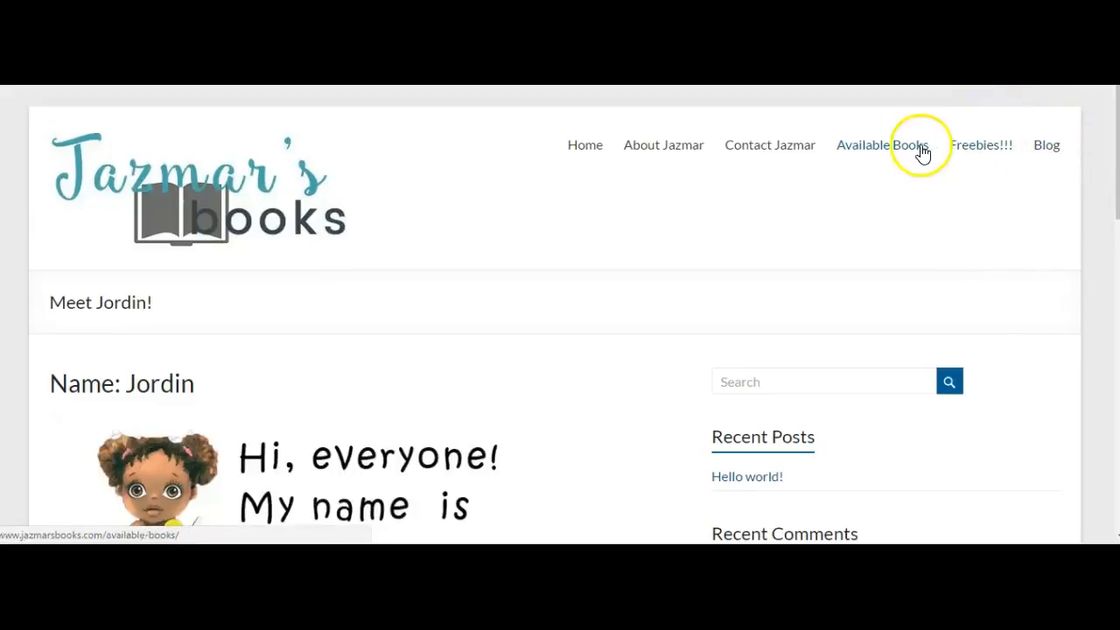
# Return to the site's Home page and look over its layout, logo, navigation and image slider.
pyautogui.click(580, 150)
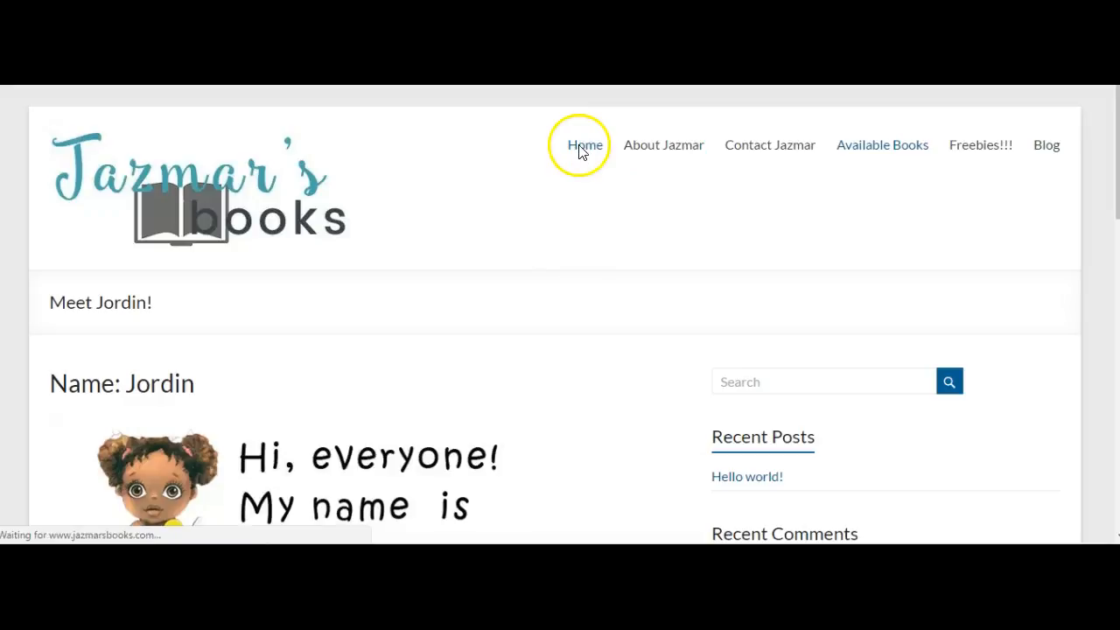
pyautogui.moveTo(1117, 125); pyautogui.dragTo(1117, 309)
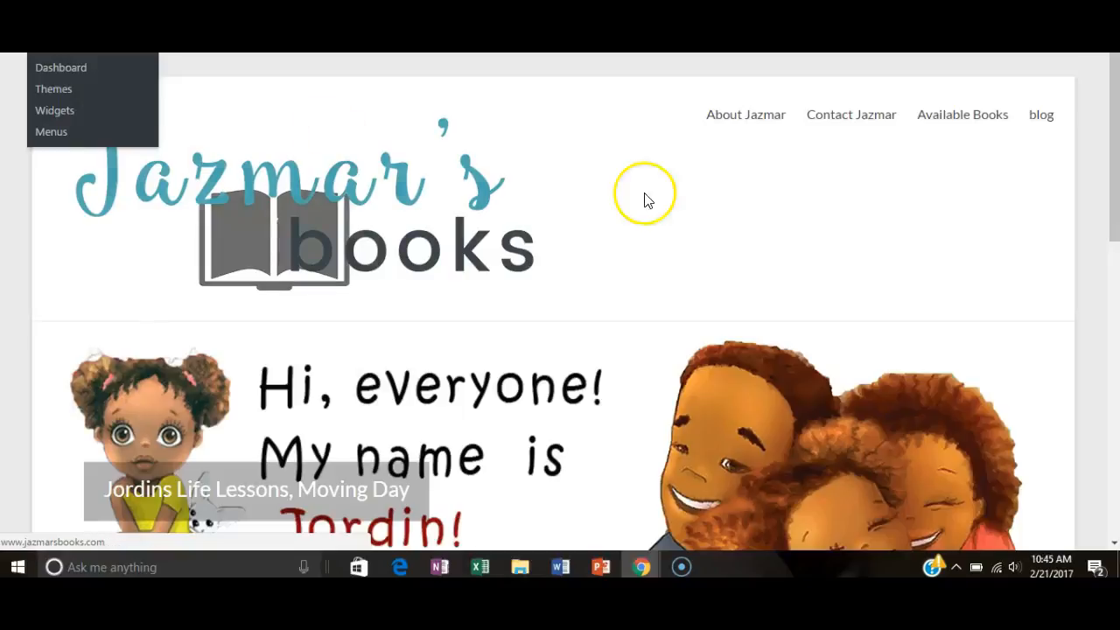
pyautogui.moveTo(1116, 165); pyautogui.dragTo(1119, 179)
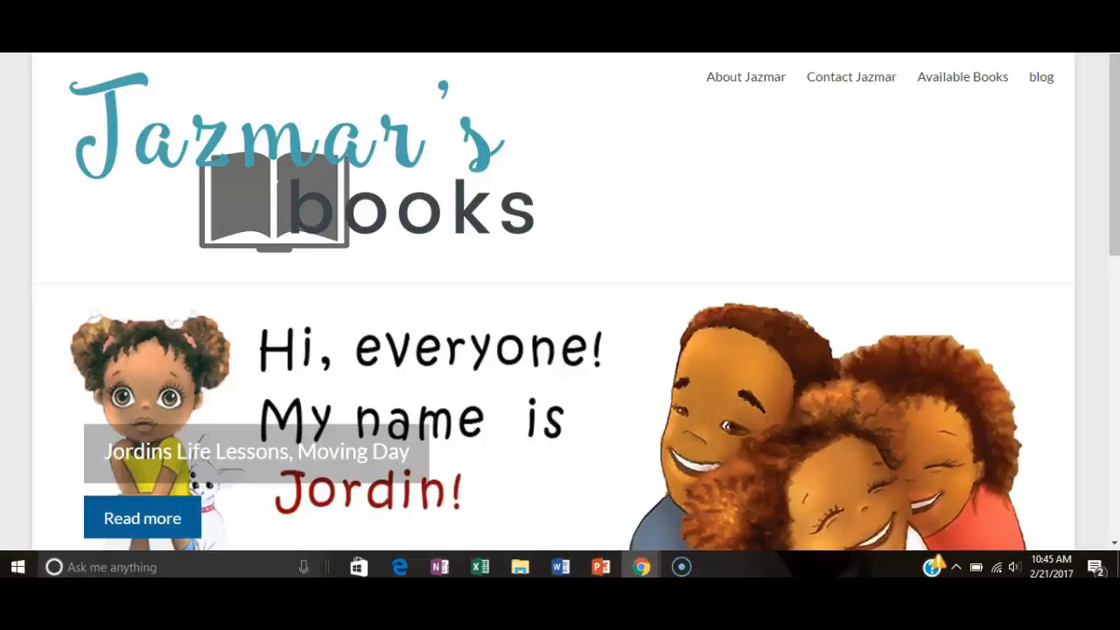
# Switch to the Design Seeds site, open the Wander category and look through its palettes and color codes.
pyautogui.hotkey('ctrl', 'Tab')
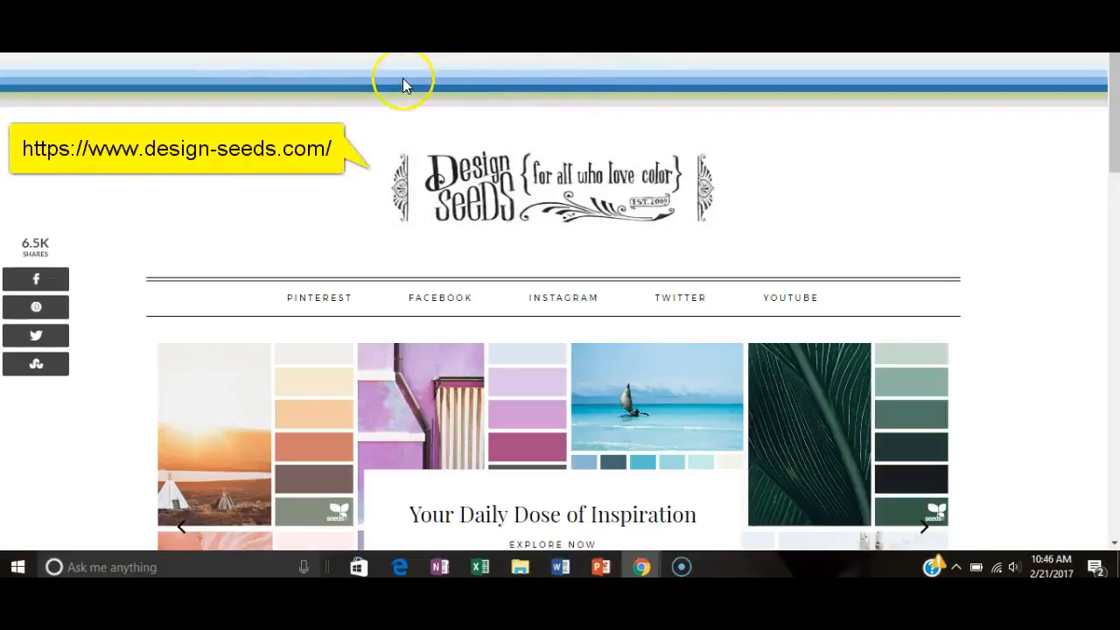
pyautogui.moveTo(477, 54)
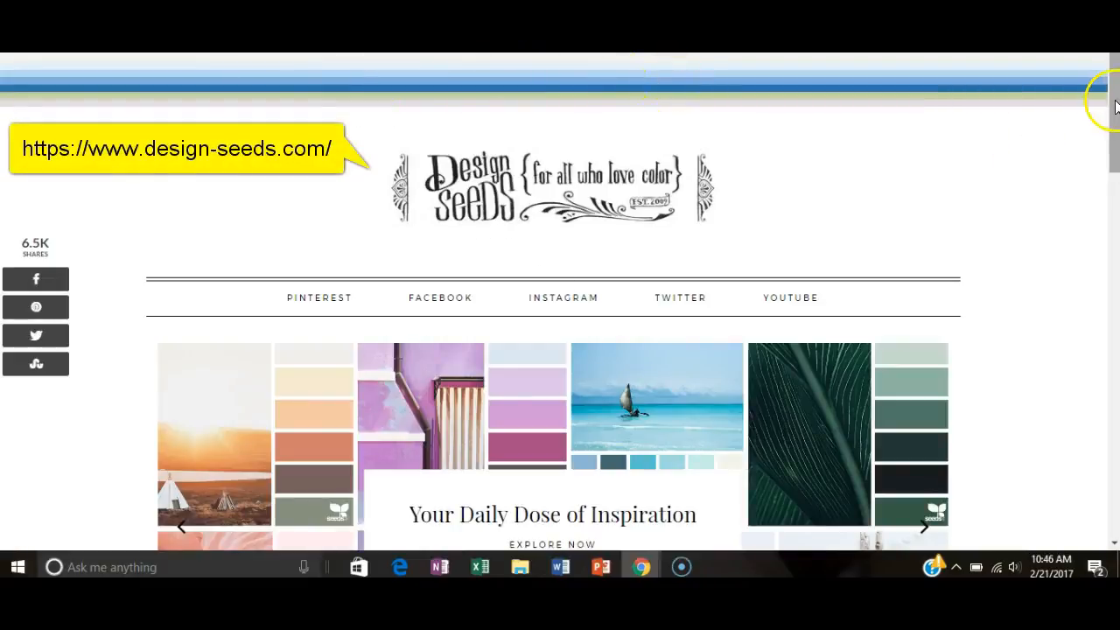
pyautogui.moveTo(1116, 109)
pyautogui.mouseDown()
pyautogui.moveTo(1116, 144)
pyautogui.moveTo(1117, 117)
pyautogui.mouseUp()
pyautogui.moveTo(536, 61)
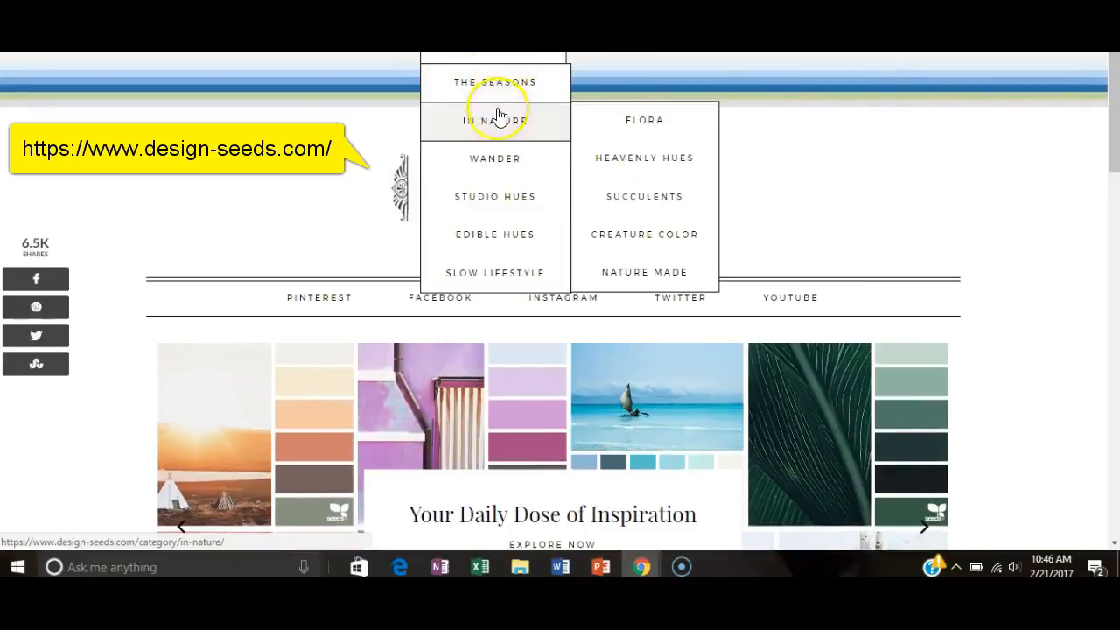
pyautogui.moveTo(497, 158)
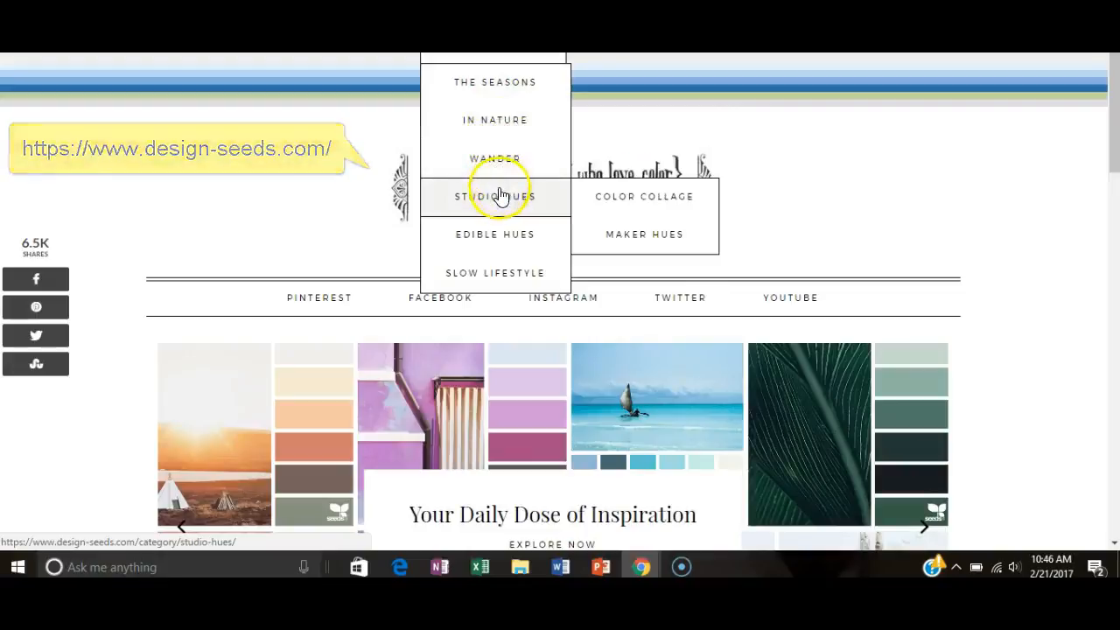
pyautogui.click(501, 158)
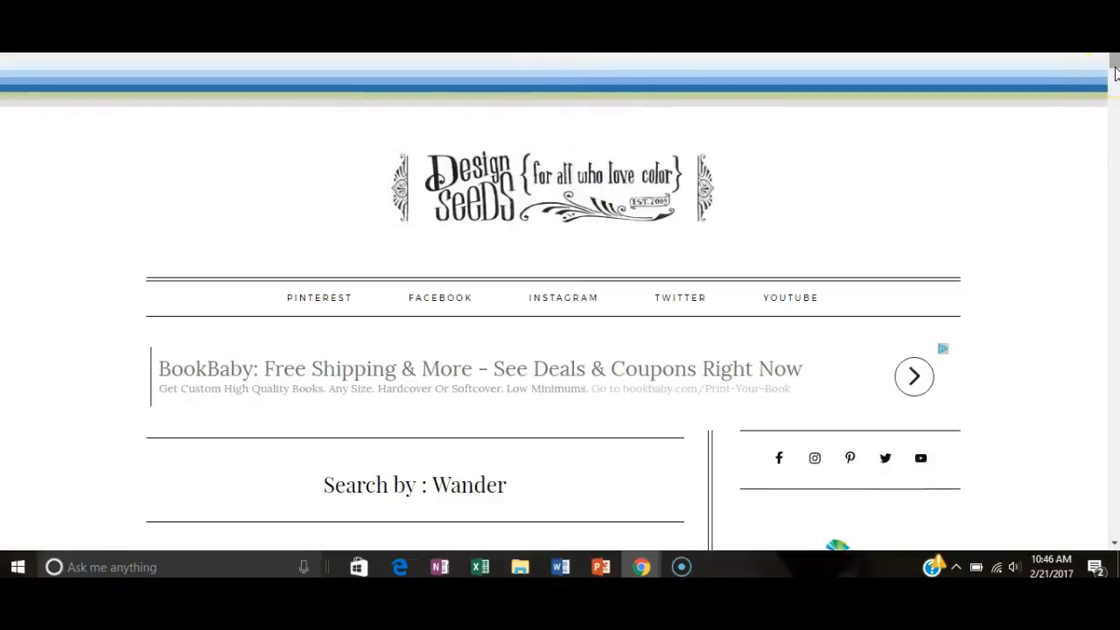
pyautogui.moveTo(1115, 73); pyautogui.dragTo(1115, 167)
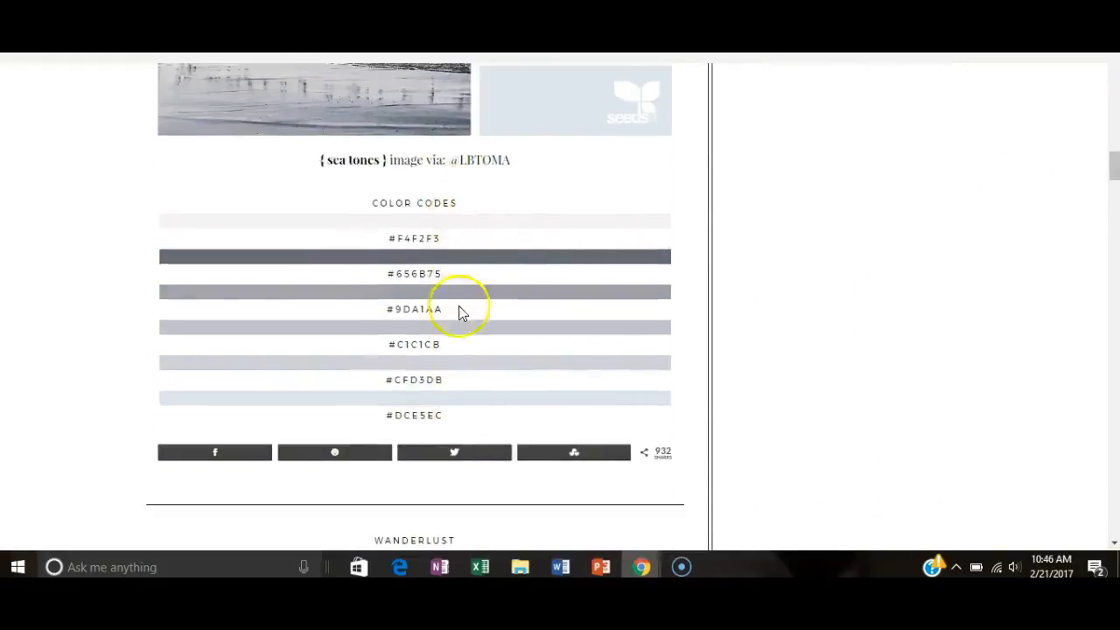
pyautogui.moveTo(1116, 175); pyautogui.dragTo(1115, 480)
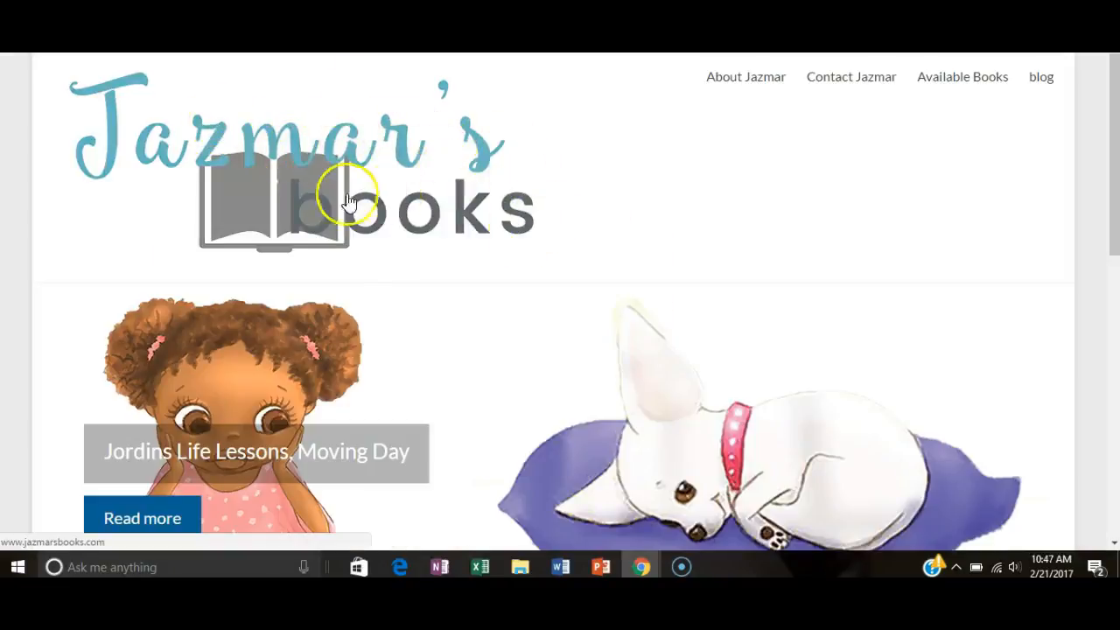
# Review the Jazmar's Books home page's slider and featured sections, and check the A Door Hues color codes on Design Seeds.
pyautogui.scroll(-2, 1112, 170)
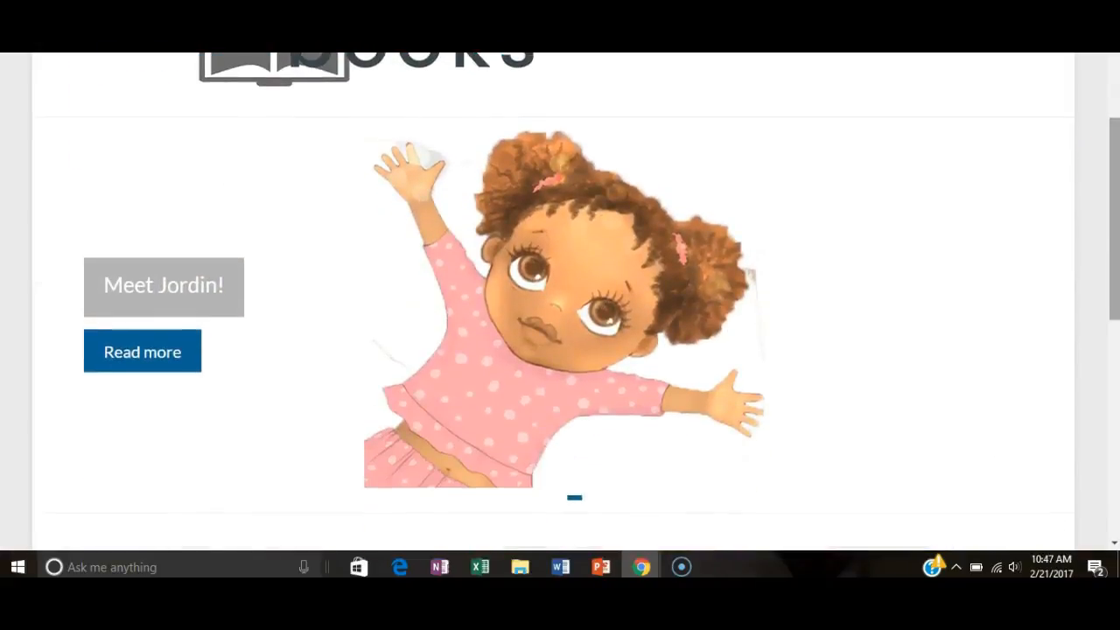
pyautogui.moveTo(1103, 230); pyautogui.dragTo(1101, 358)
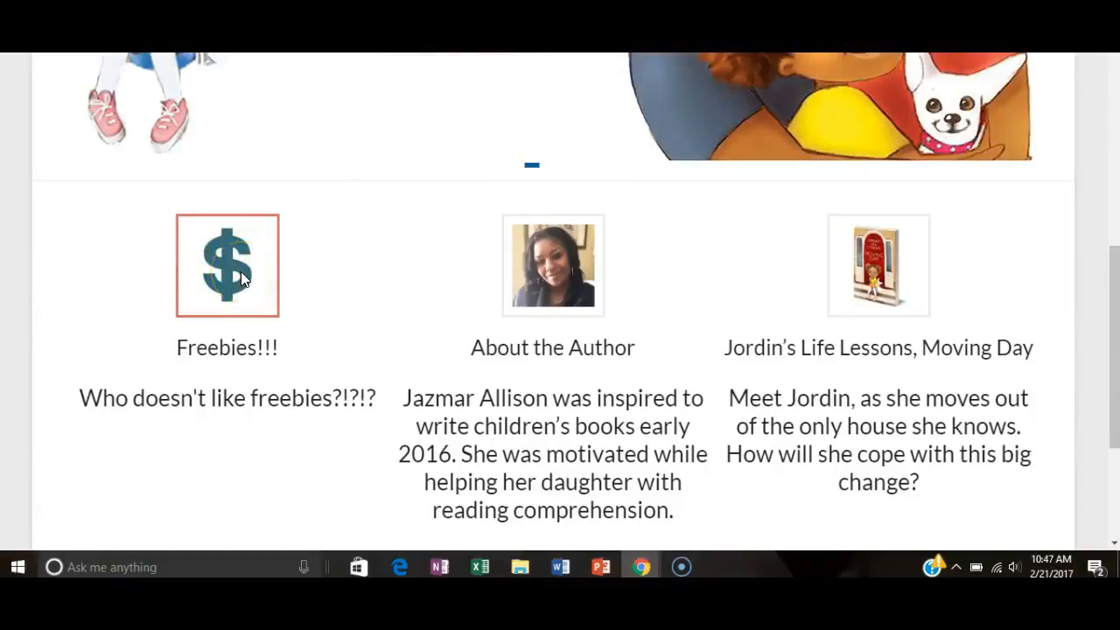
pyautogui.moveTo(1110, 347); pyautogui.dragTo(1103, 138)
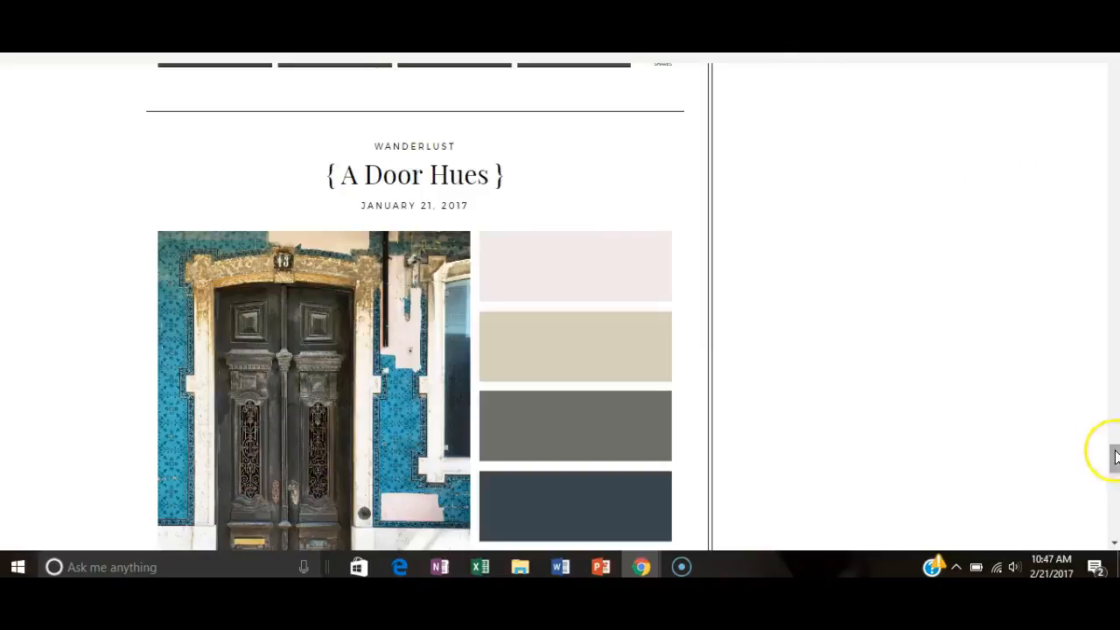
pyautogui.moveTo(1115, 455); pyautogui.dragTo(1115, 495)
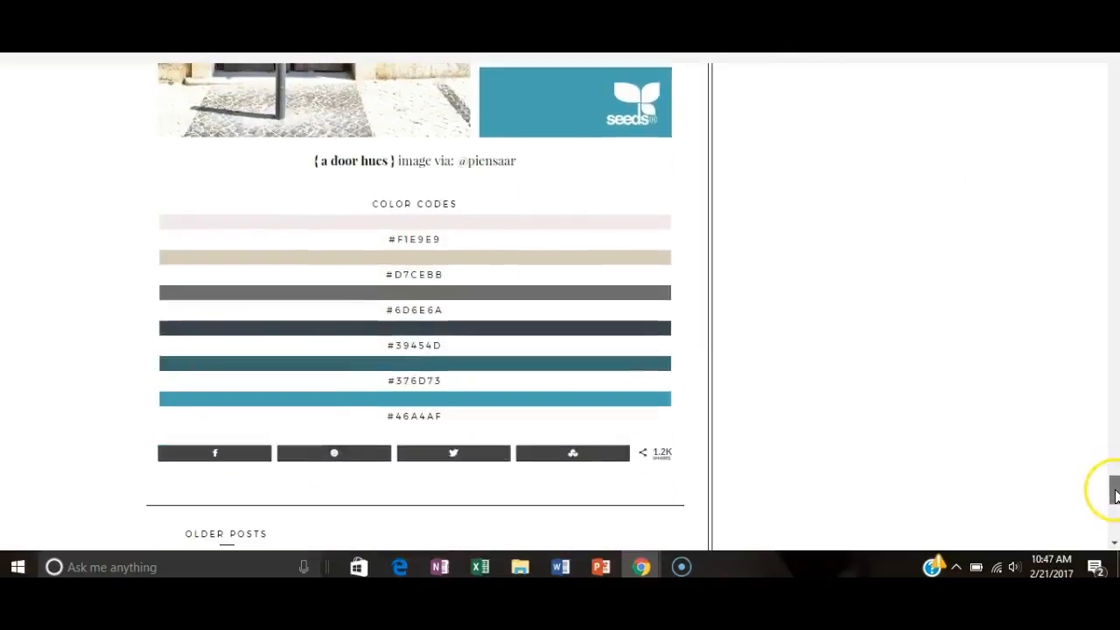
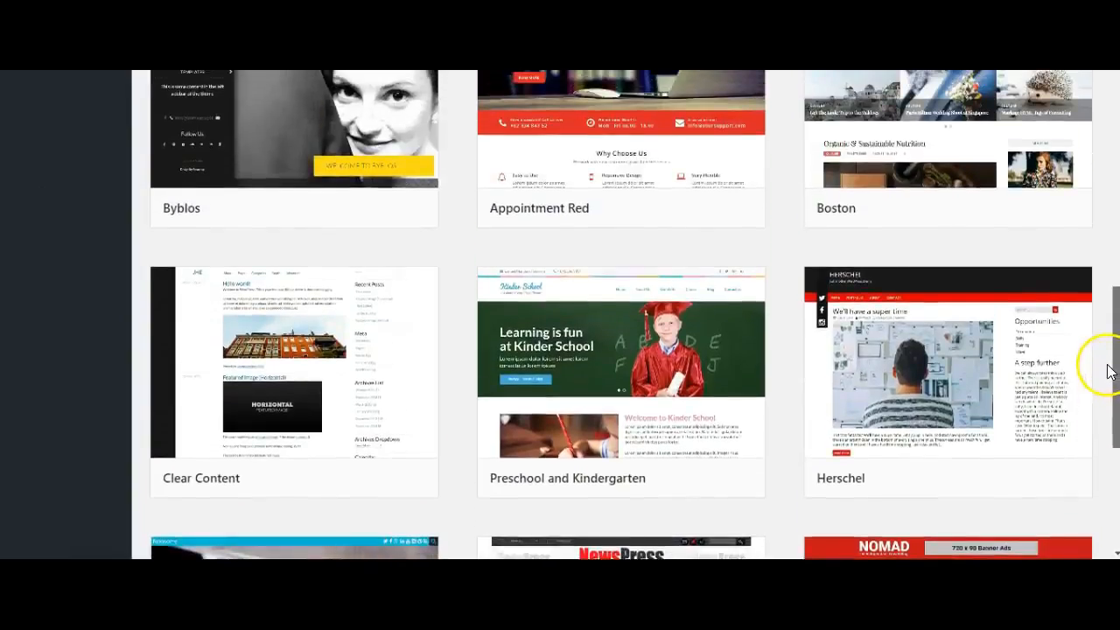
# Preview the trance theme from the theme catalog, look through its header, popular and recent posts sections, and return to the installed themes.
pyautogui.scroll(4, 1094, 331)
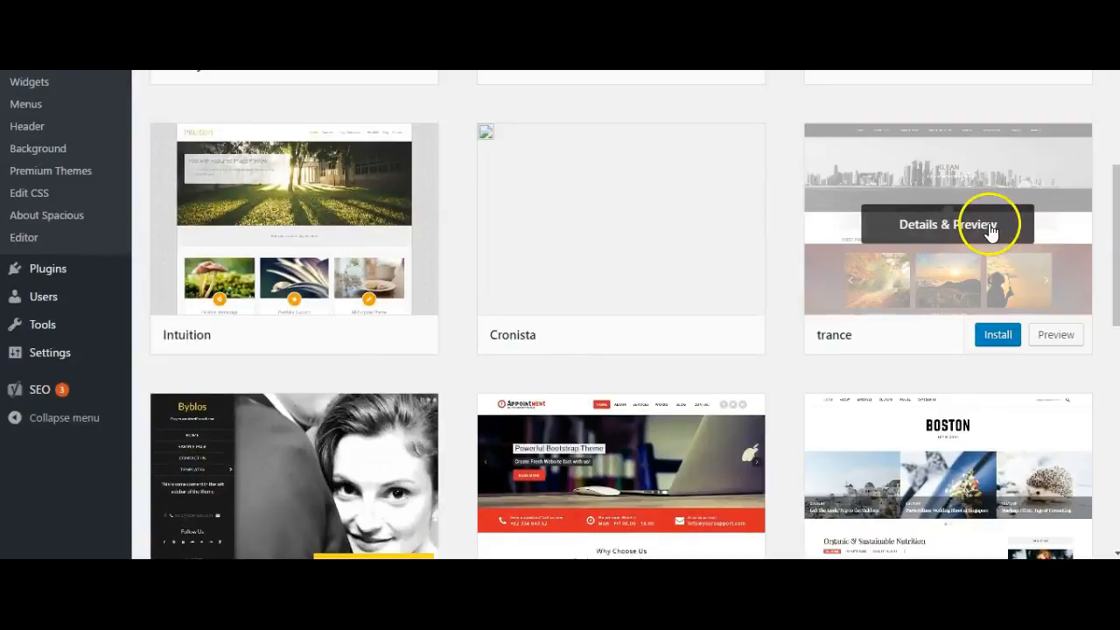
pyautogui.click(991, 230)
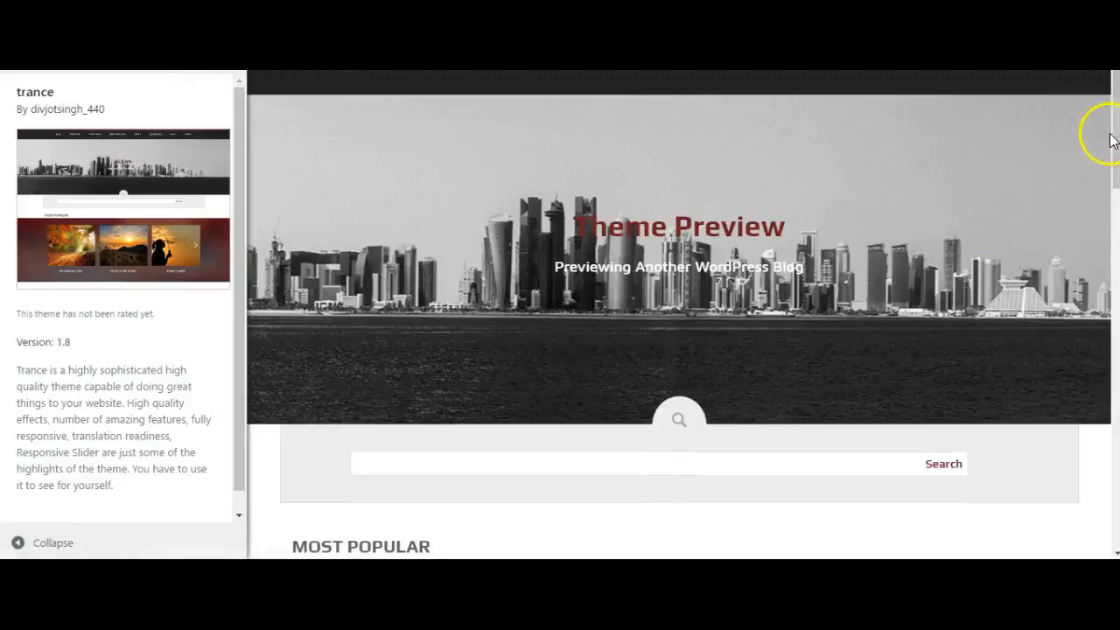
pyautogui.moveTo(1116, 141); pyautogui.dragTo(1100, 268)
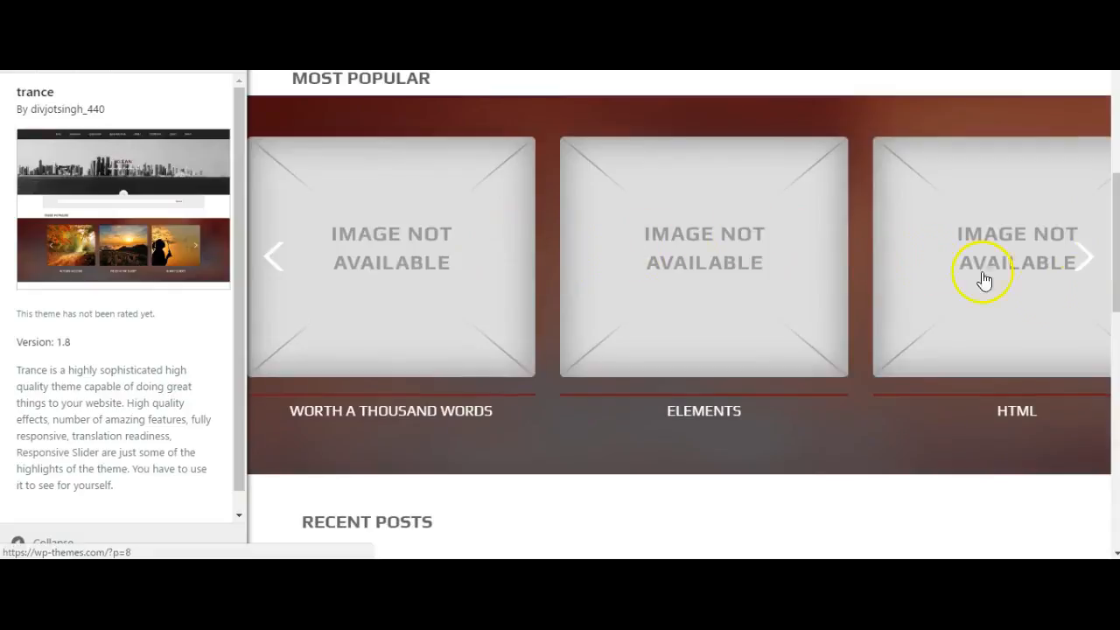
pyautogui.moveTo(1113, 291); pyautogui.dragTo(1116, 396)
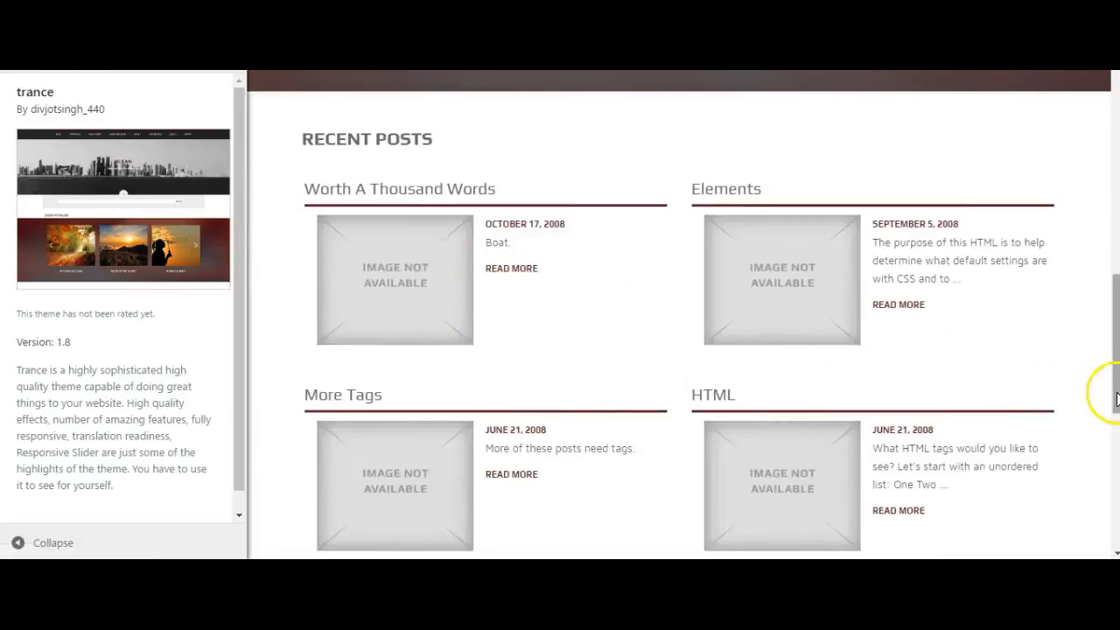
pyautogui.moveTo(1115, 398); pyautogui.dragTo(1105, 146)
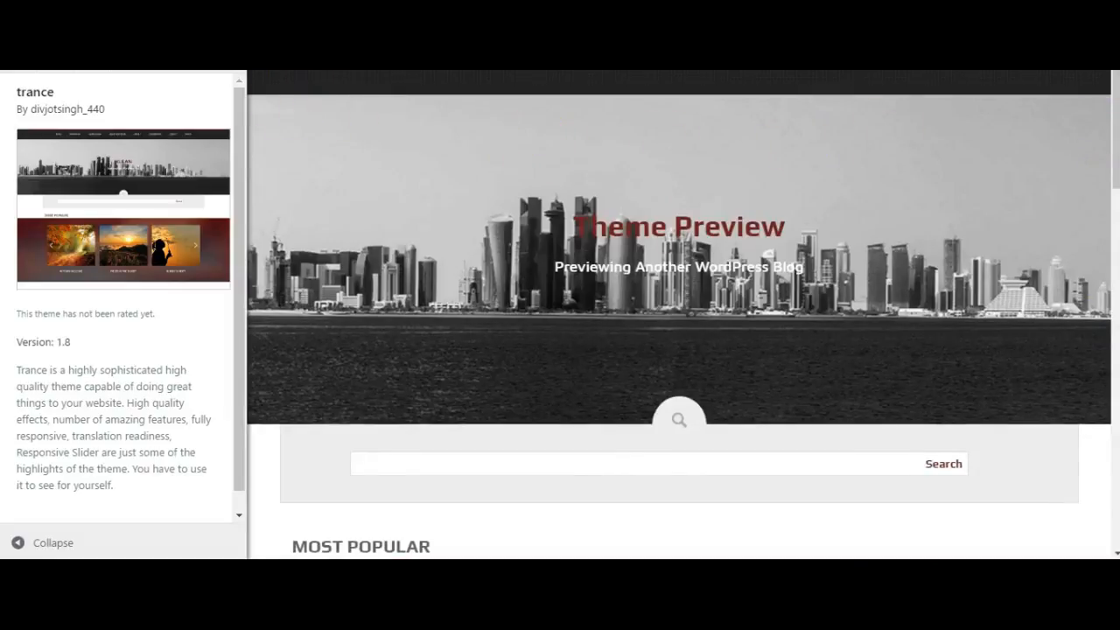
pyautogui.hotkey('alt', 'Left')
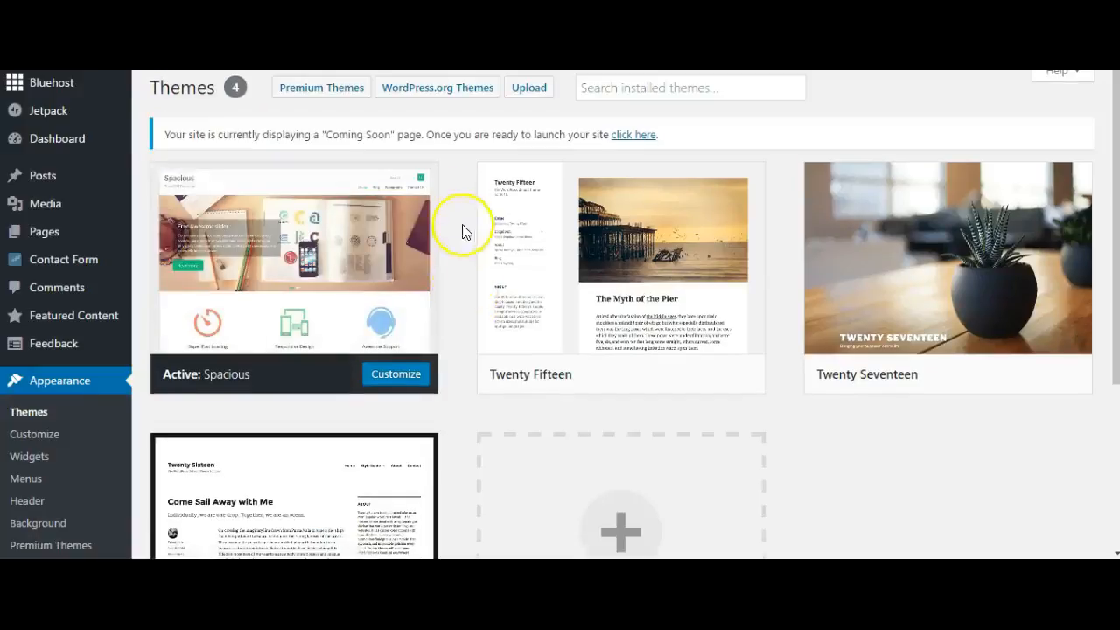
# Open the WordPress.org theme catalog, list the popular themes and browse through them.
pyautogui.click(439, 91)
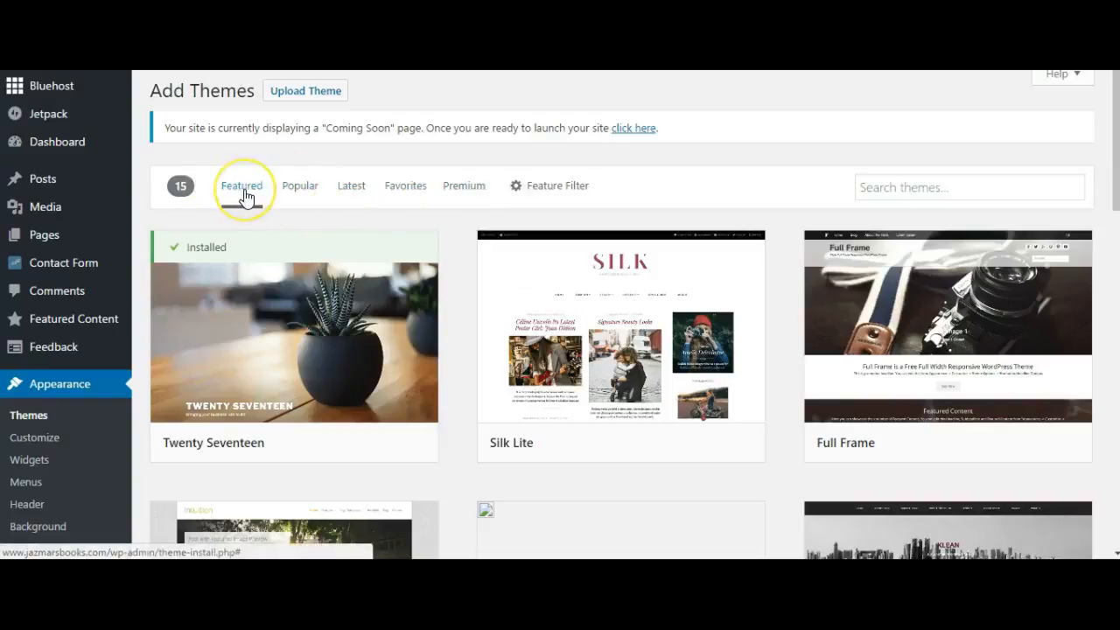
pyautogui.click(305, 185)
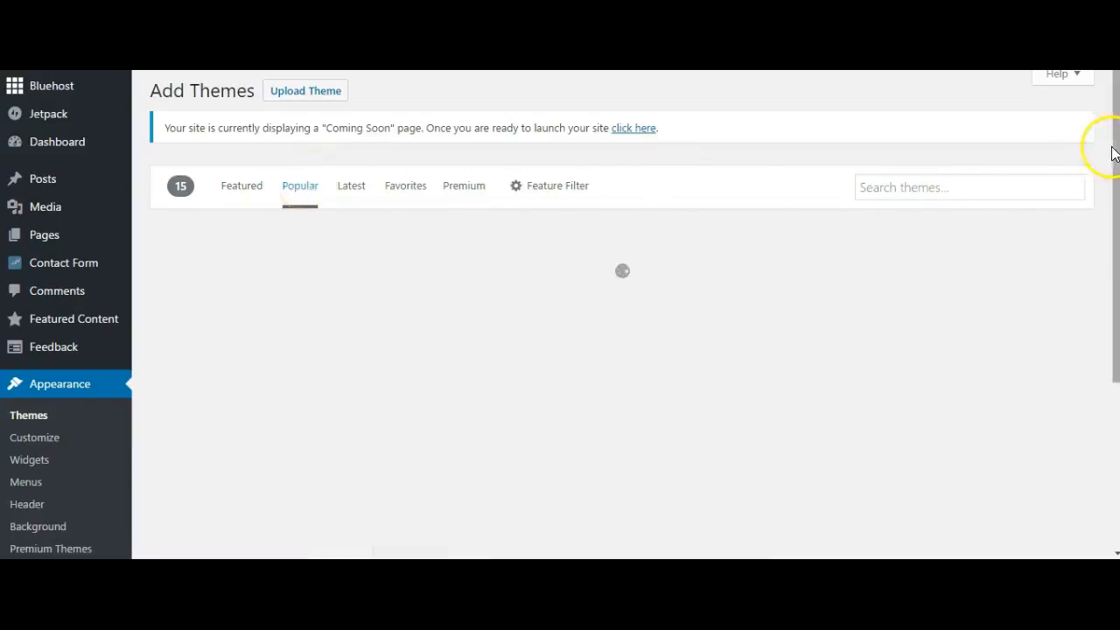
pyautogui.scroll(-1, 1116, 146)
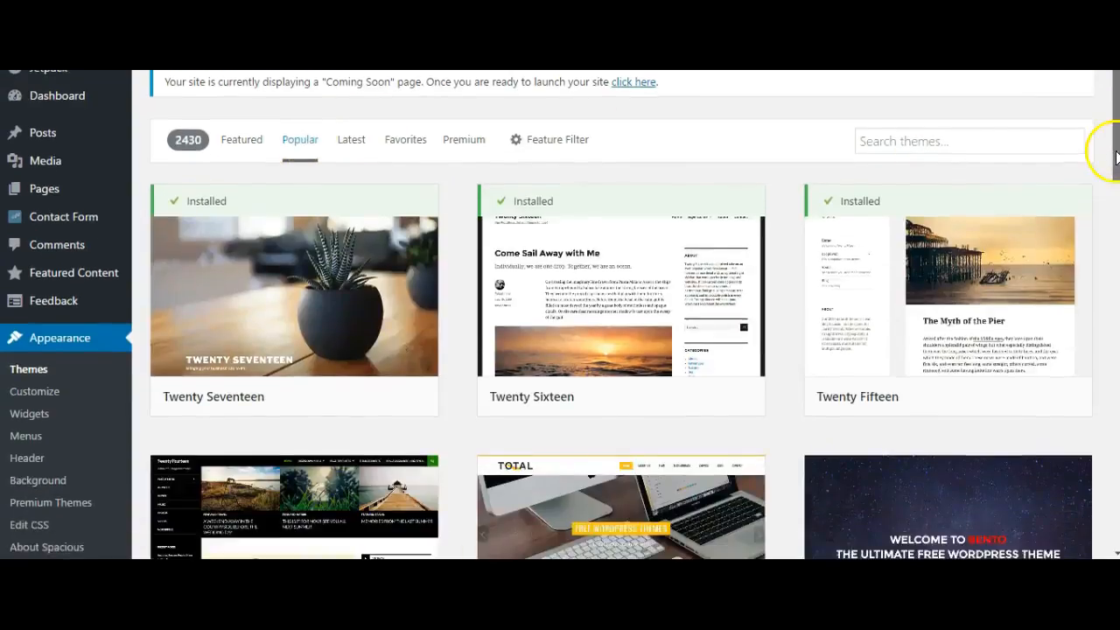
pyautogui.scroll(-5, 621, 315)
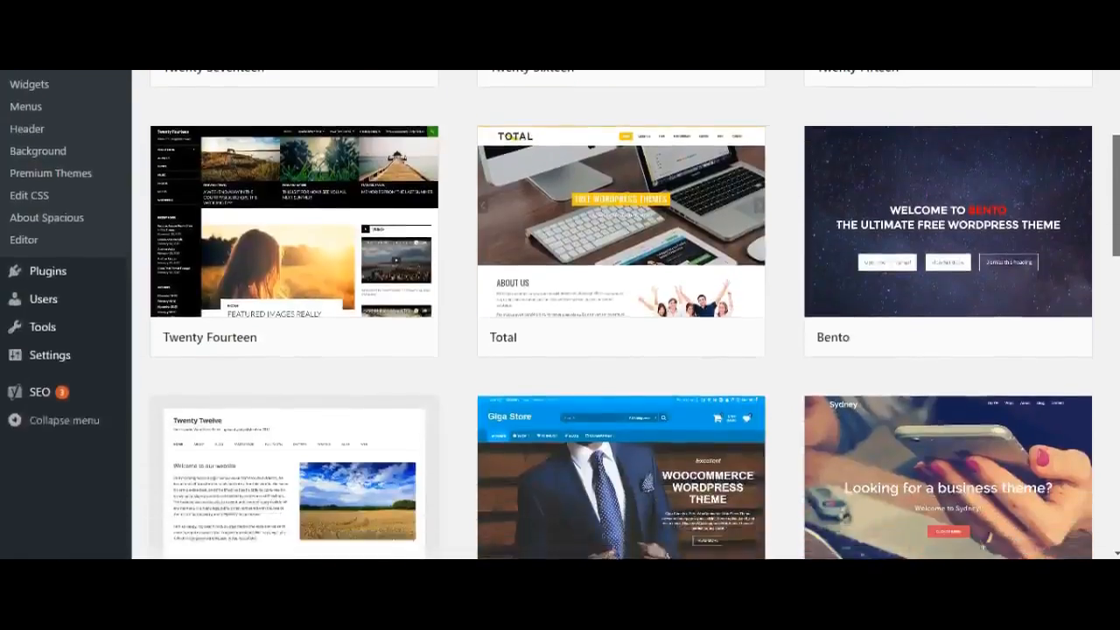
pyautogui.scroll(-7, 1103, 315)
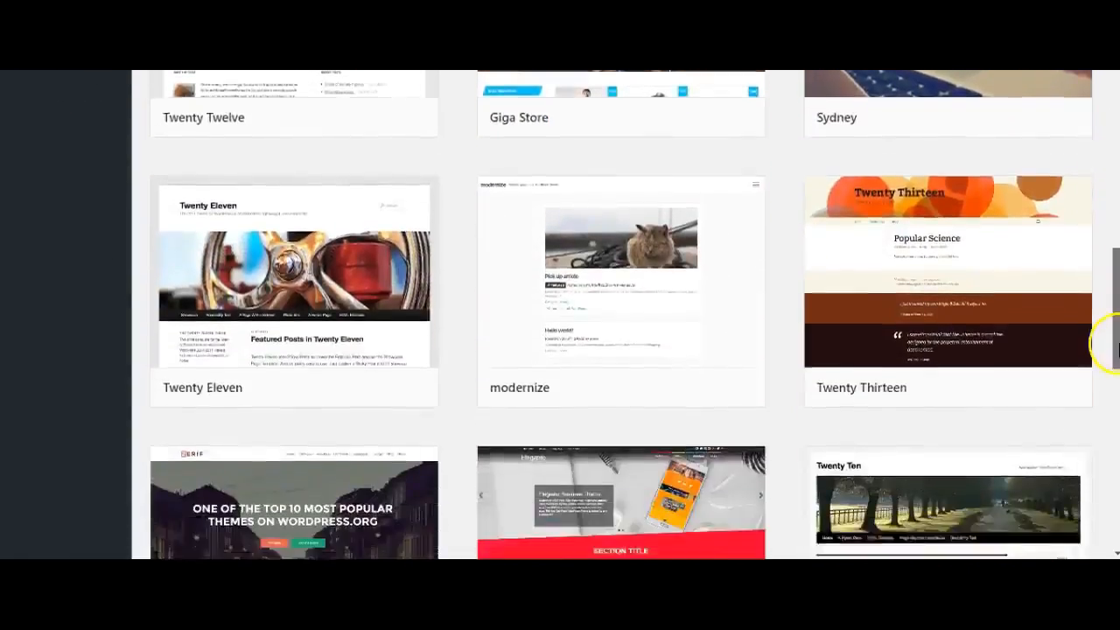
pyautogui.scroll(-2, 1113, 400)
pyautogui.scroll(14, 1113, 400)
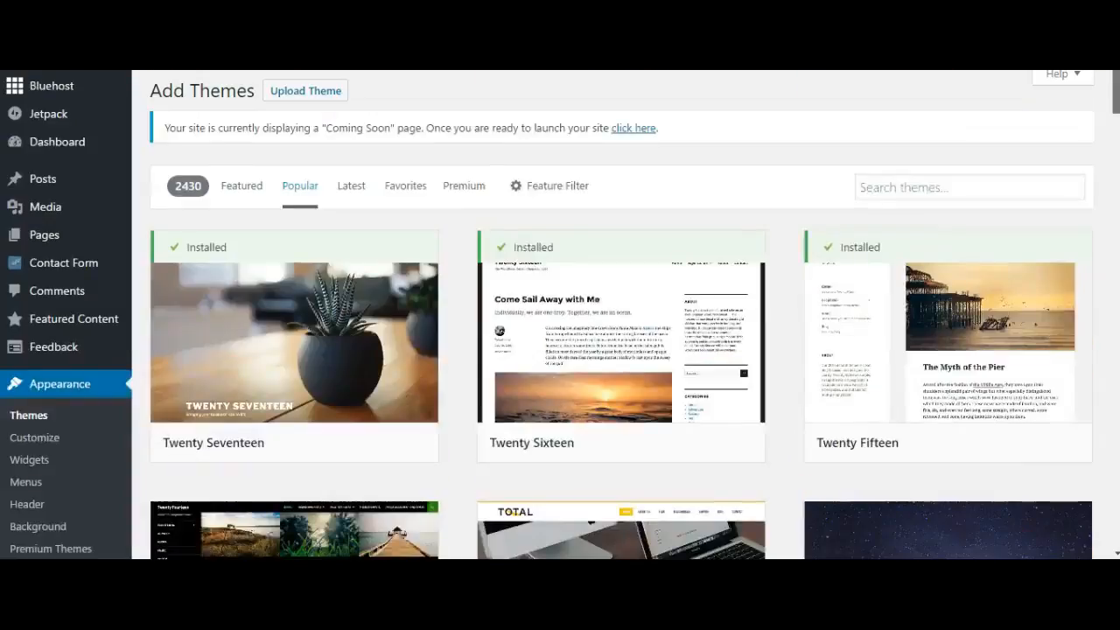
# Show the premium themes and look through the Bluehost marketplace's paid WordPress themes, their prices and ratings.
pyautogui.click(465, 195)
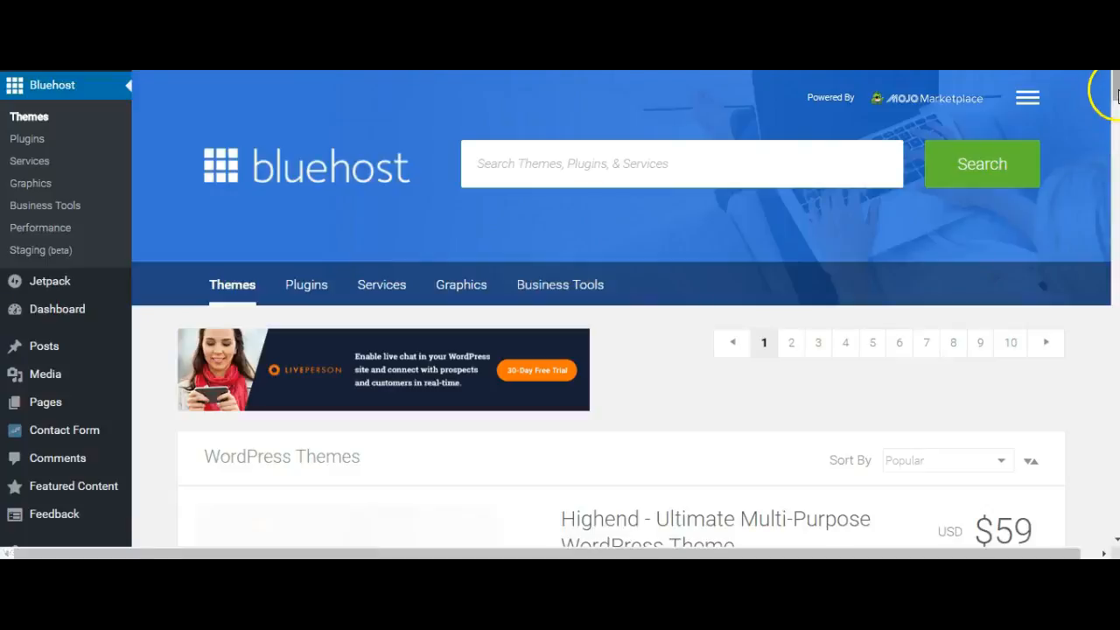
pyautogui.moveTo(1116, 95); pyautogui.dragTo(1117, 107)
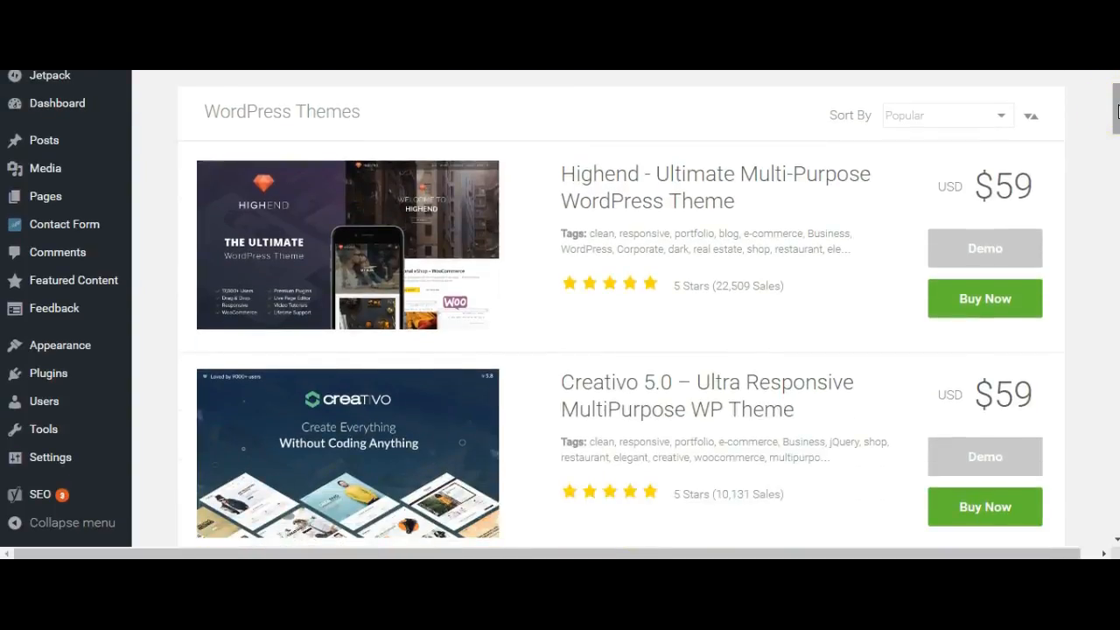
pyautogui.moveTo(1114, 112); pyautogui.dragTo(1115, 175)
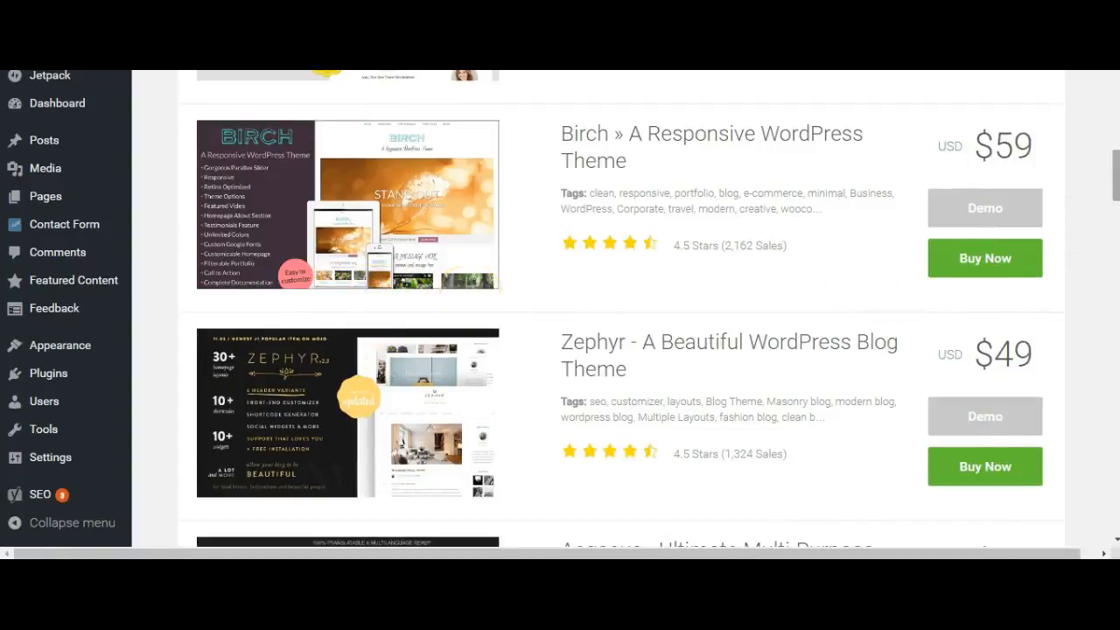
pyautogui.moveTo(1119, 198); pyautogui.dragTo(1119, 248)
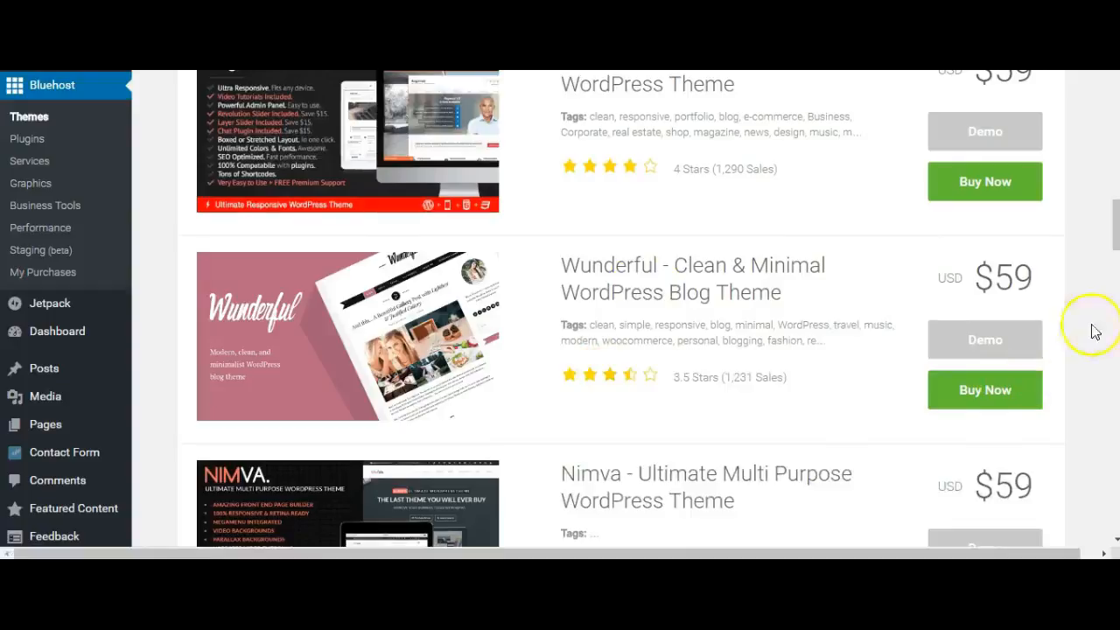
pyautogui.moveTo(1117, 238); pyautogui.dragTo(1116, 77)
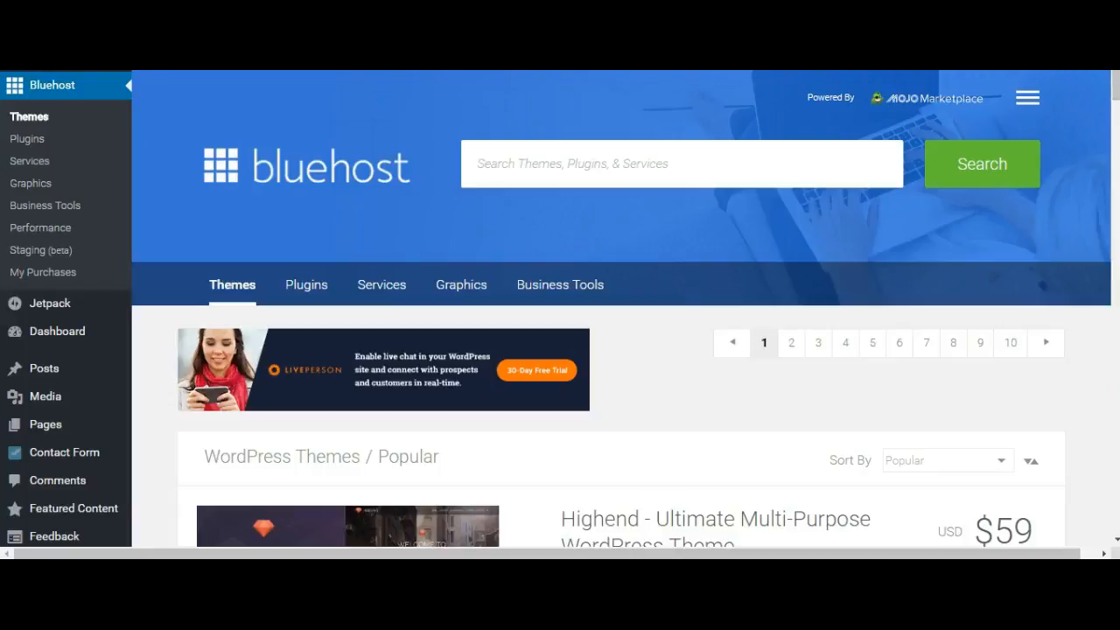
# From the installed themes, find Spacious among the popular WordPress.org themes and open its details and preview.
pyautogui.moveTo(193, 51)
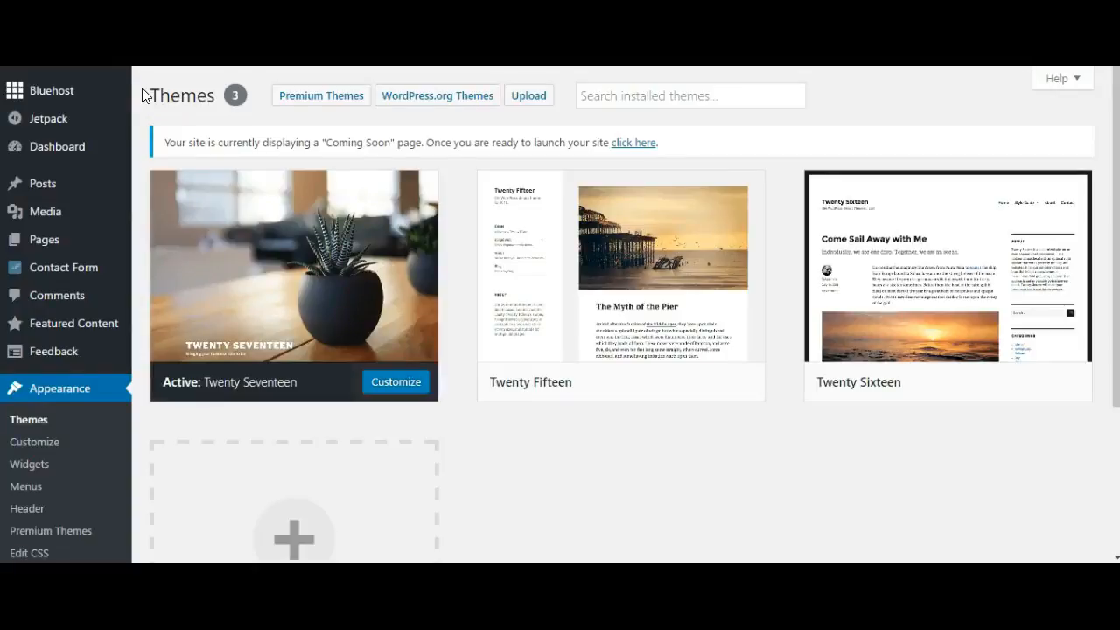
pyautogui.click(457, 107)
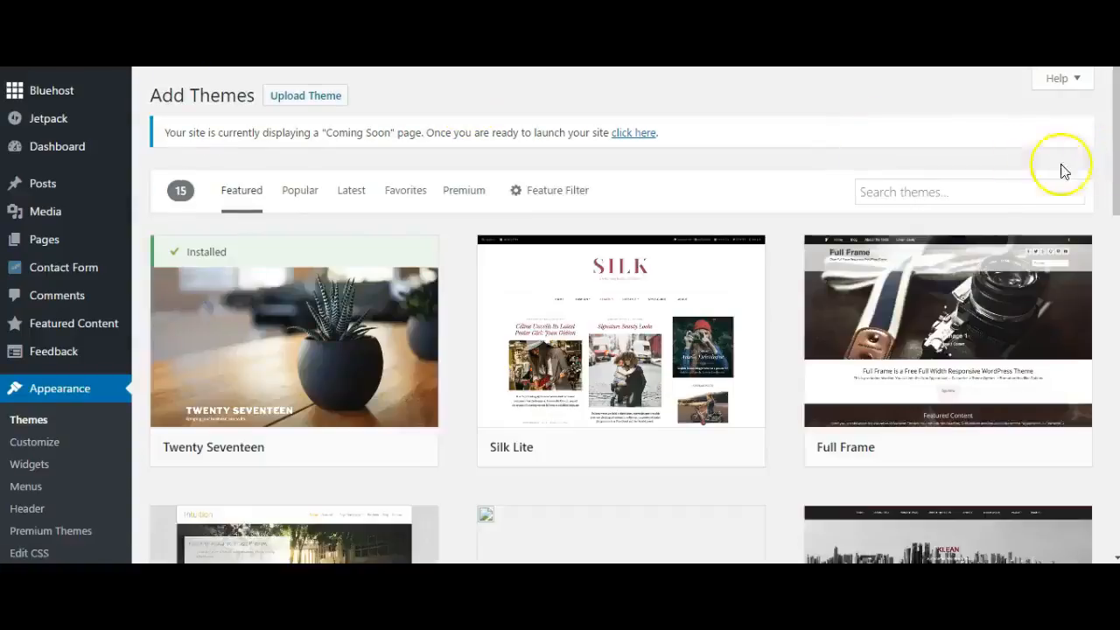
pyautogui.click(297, 194)
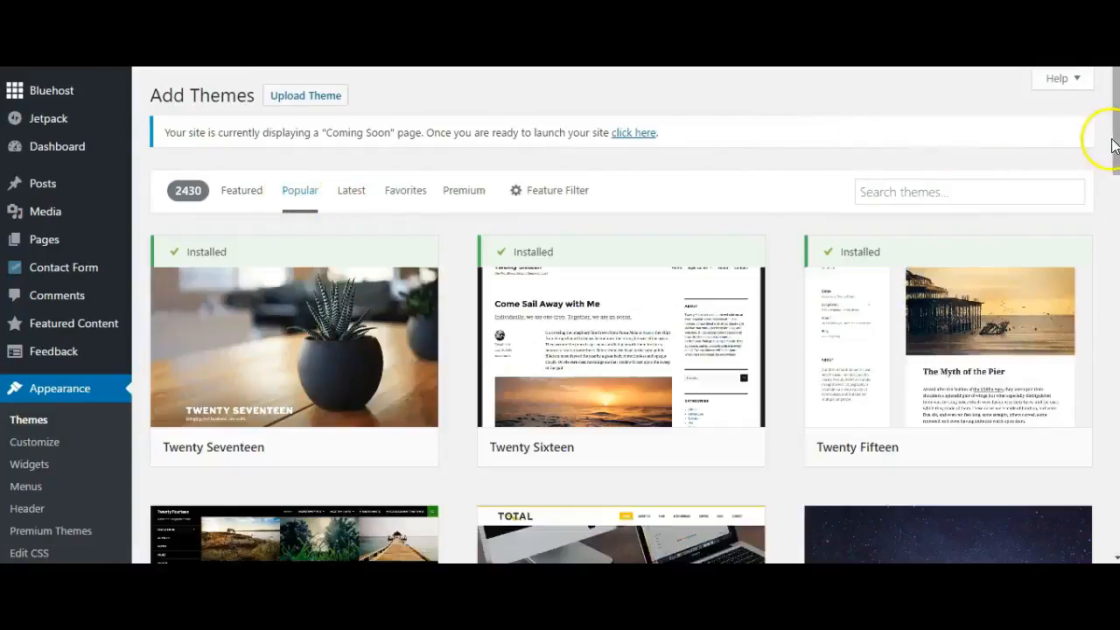
pyautogui.moveTo(1115, 149); pyautogui.dragTo(1116, 371)
pyautogui.moveTo(1116, 230); pyautogui.dragTo(1116, 330)
pyautogui.moveTo(400, 300)
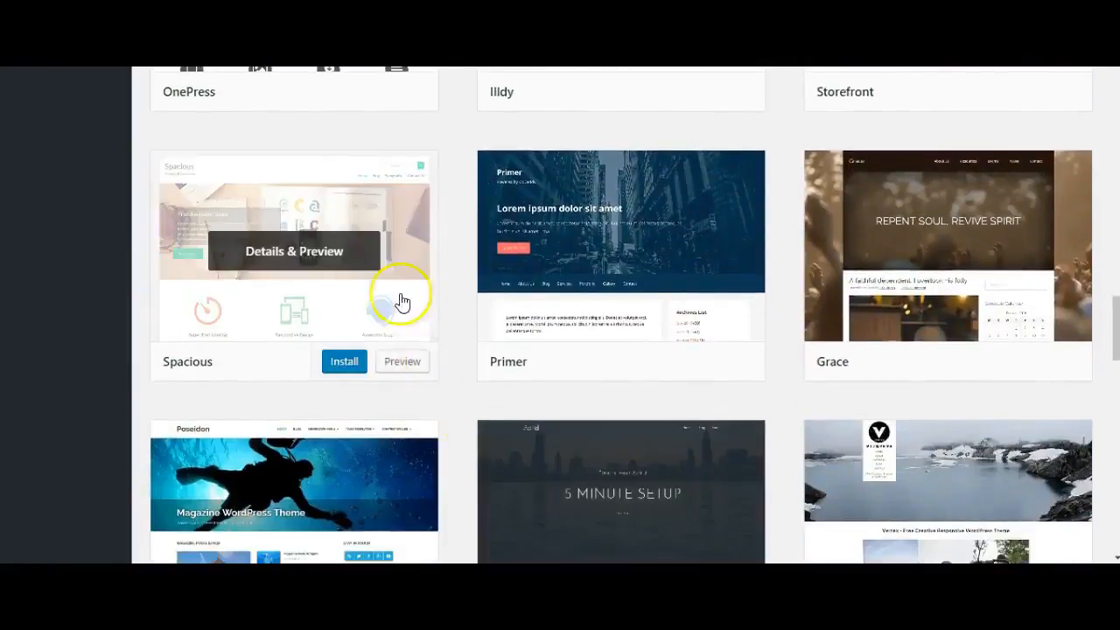
pyautogui.click(348, 267)
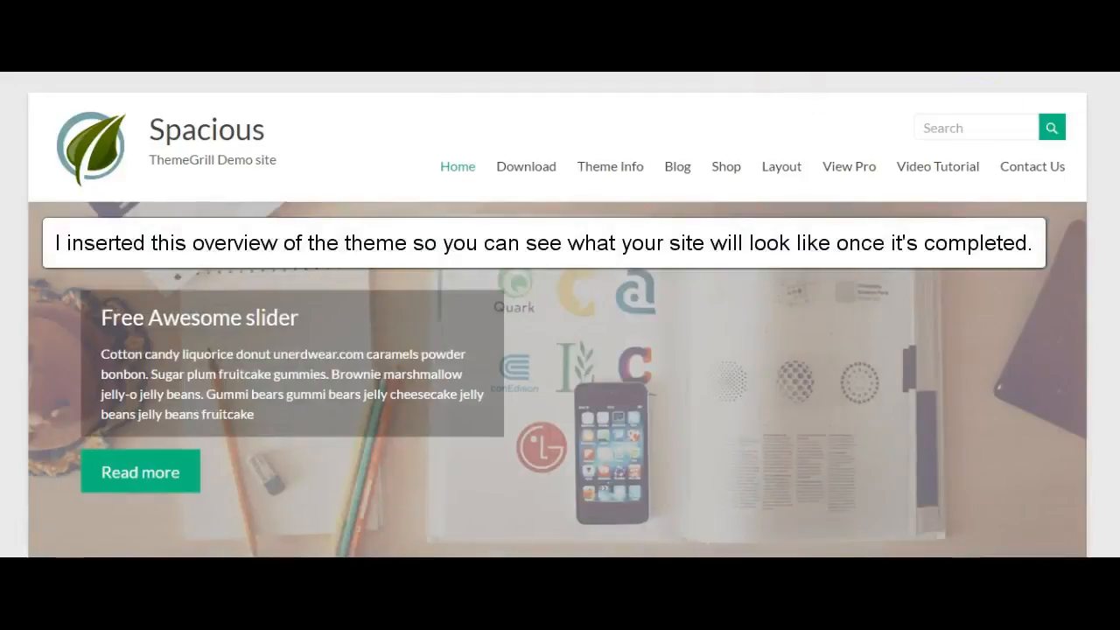
# Look over the Spacious demo home page's slider, feature columns, testimonials and footer, and return to its header.
pyautogui.scroll(-1, 1089, 129)
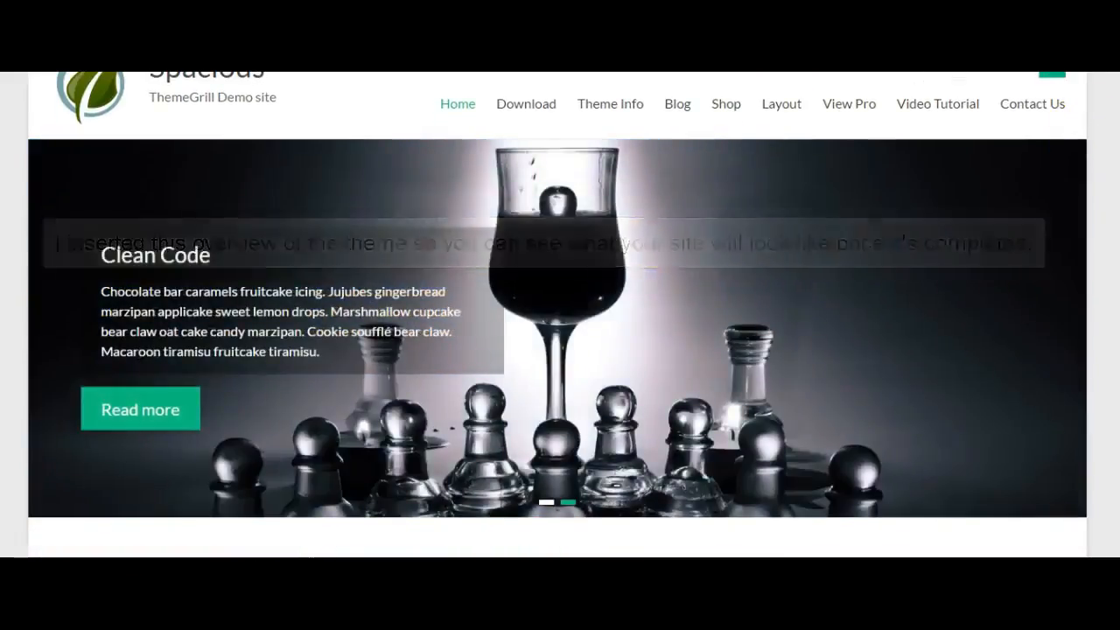
pyautogui.scroll(-3, 1085, 127)
pyautogui.scroll(-1, 559, 313)
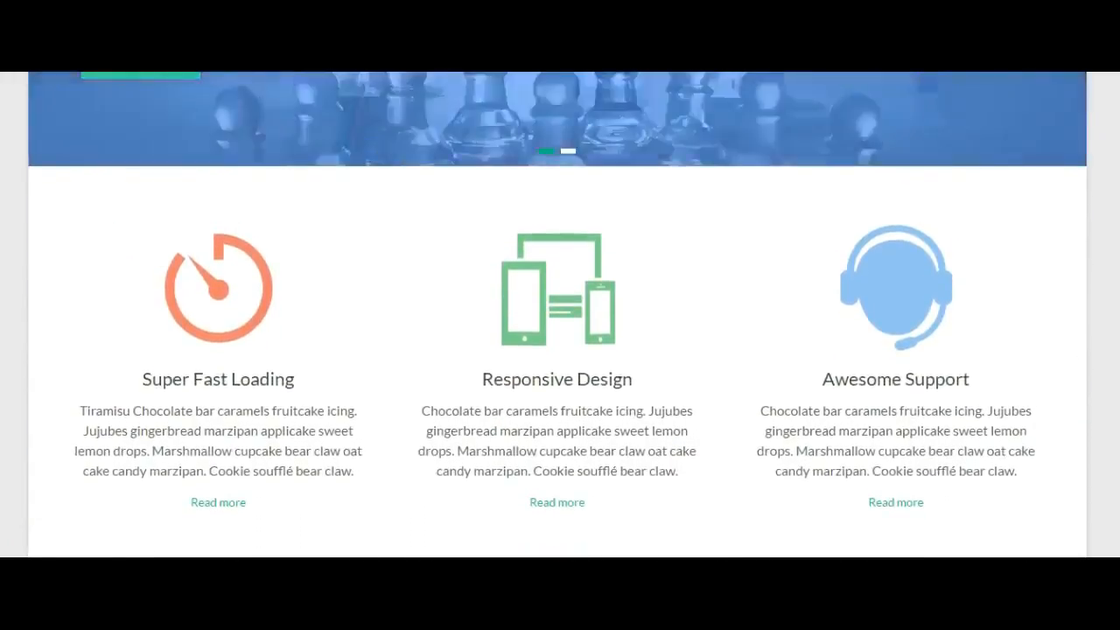
pyautogui.scroll(-2, 558, 313)
pyautogui.scroll(-4, 558, 315)
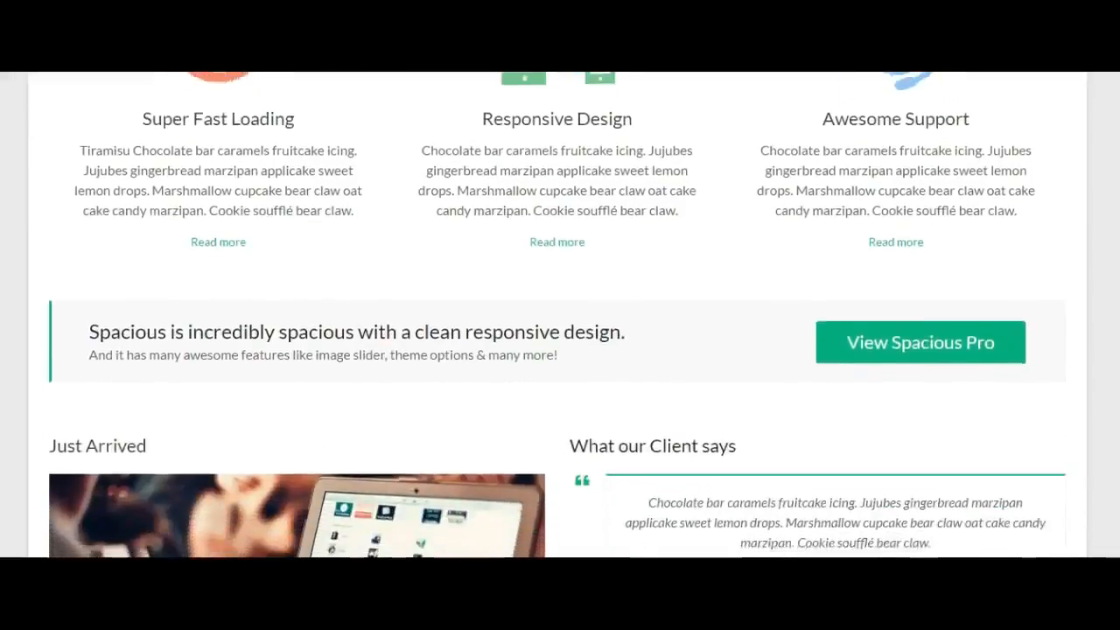
pyautogui.scroll(-5, 1115, 333)
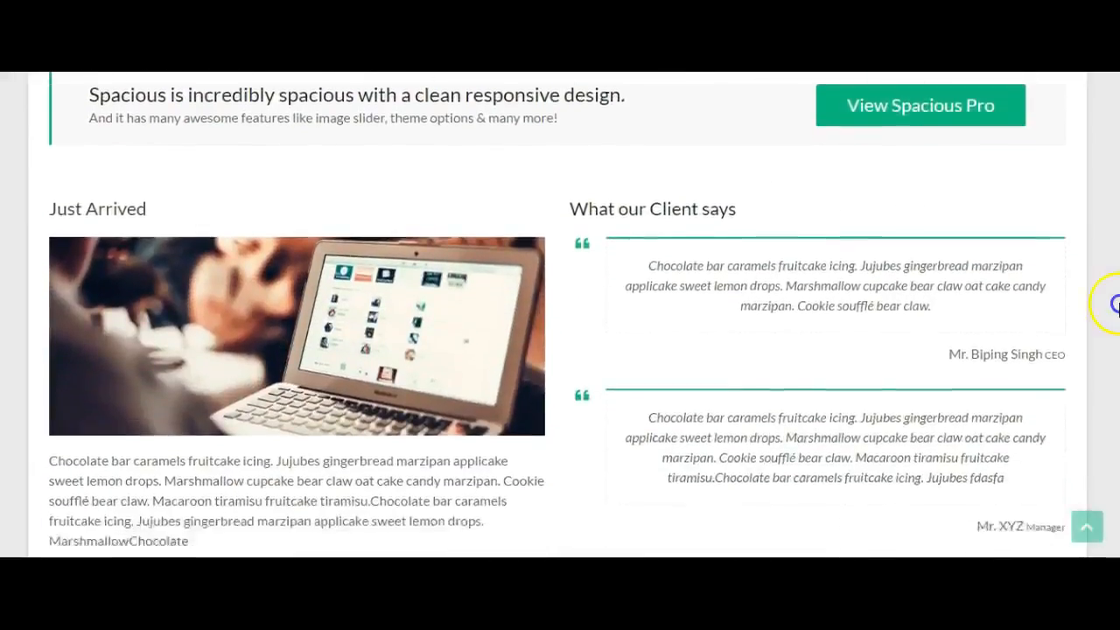
pyautogui.scroll(-8, 1115, 359)
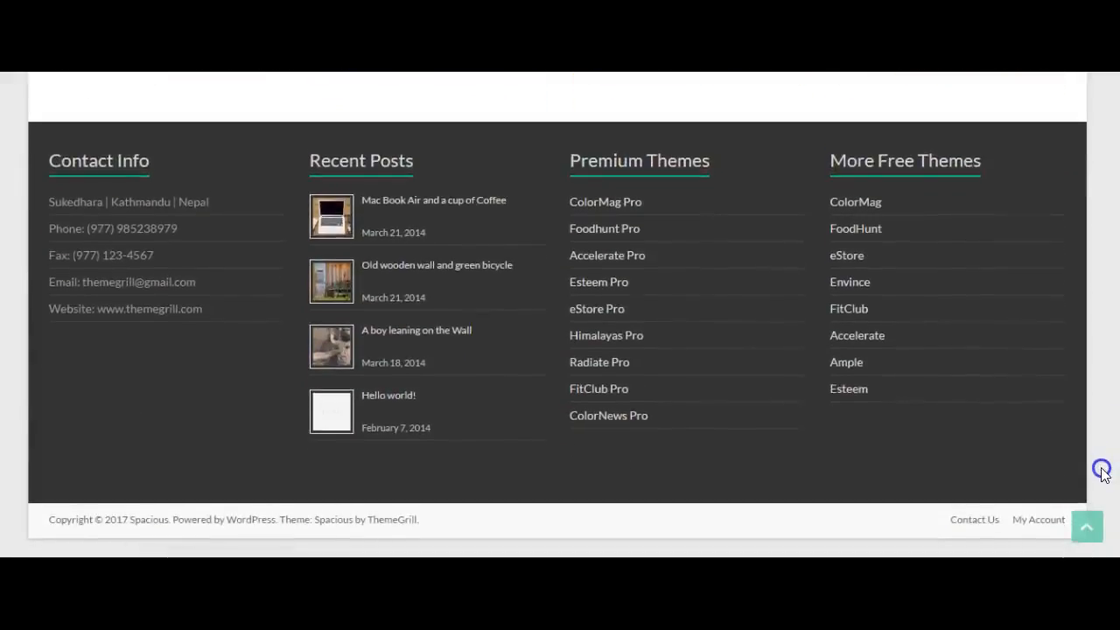
pyautogui.scroll(12, 1101, 468)
pyautogui.scroll(15, 560, 315)
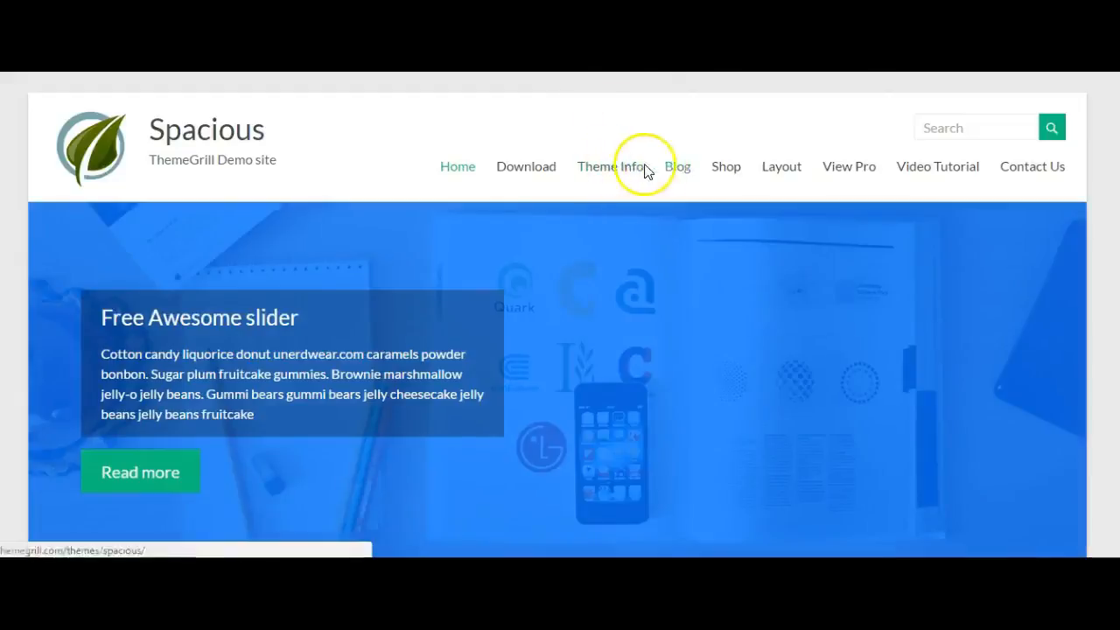
# Open the Spacious demo's Blog page and look through its posts.
pyautogui.click(679, 167)
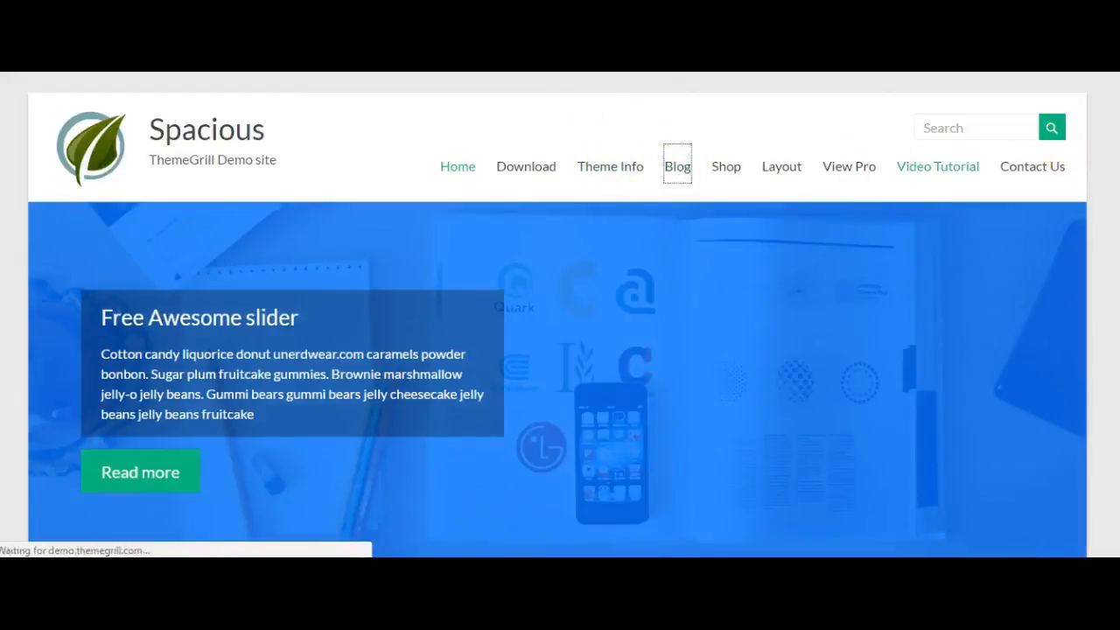
pyautogui.scroll(-10, 345, 316)
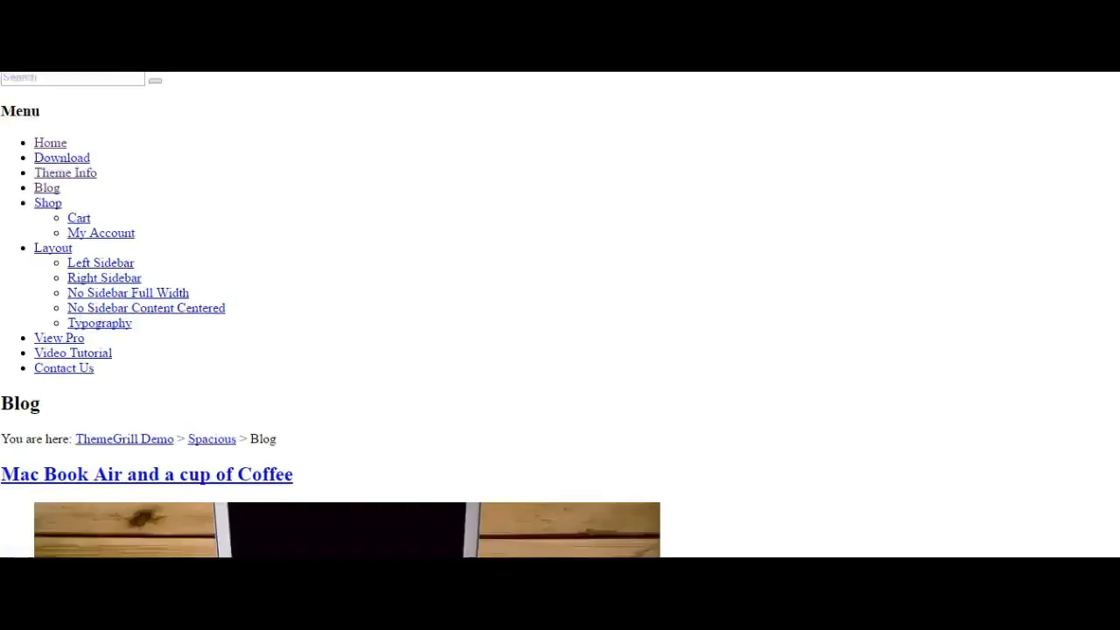
pyautogui.scroll(-8, 560, 315)
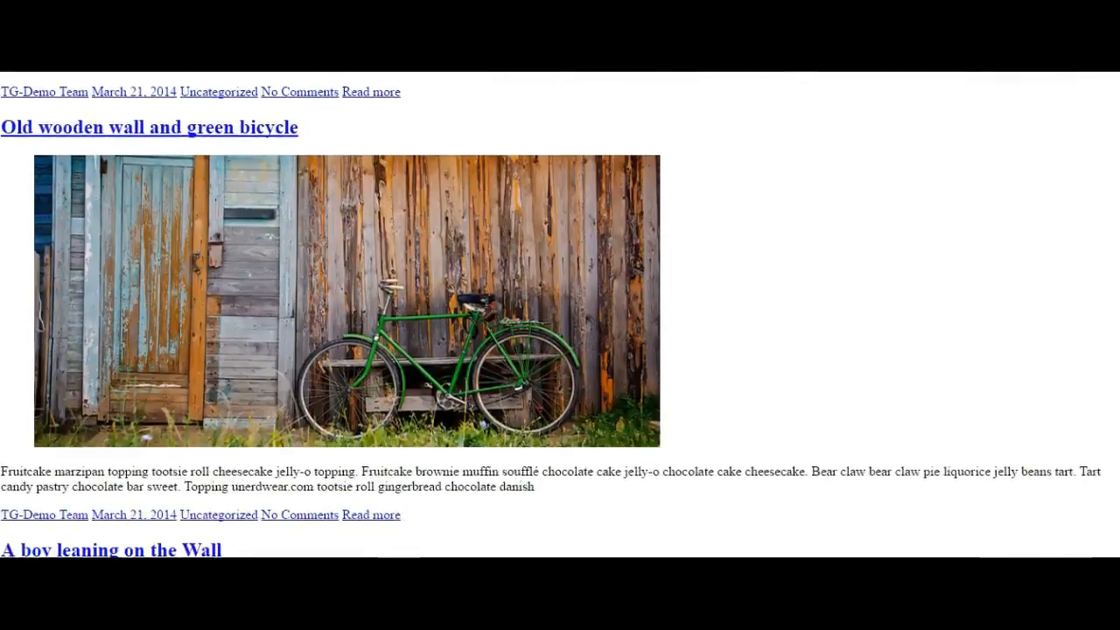
pyautogui.scroll(18, 436, 115)
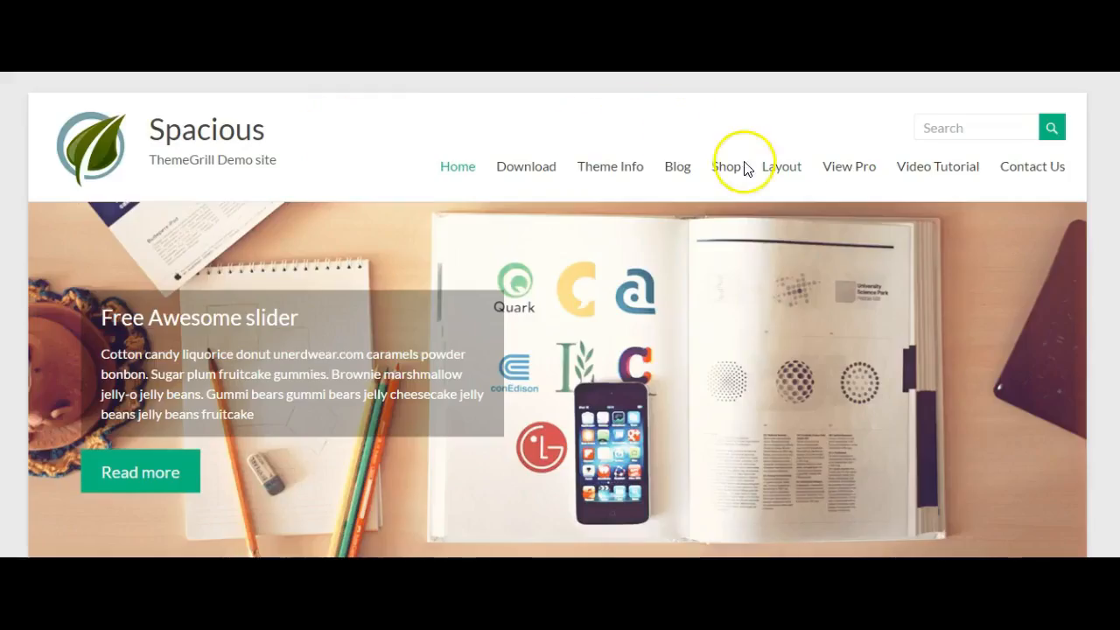
# Open the Spacious demo's Shop page and look through its product listing and sidebar.
pyautogui.click(732, 170)
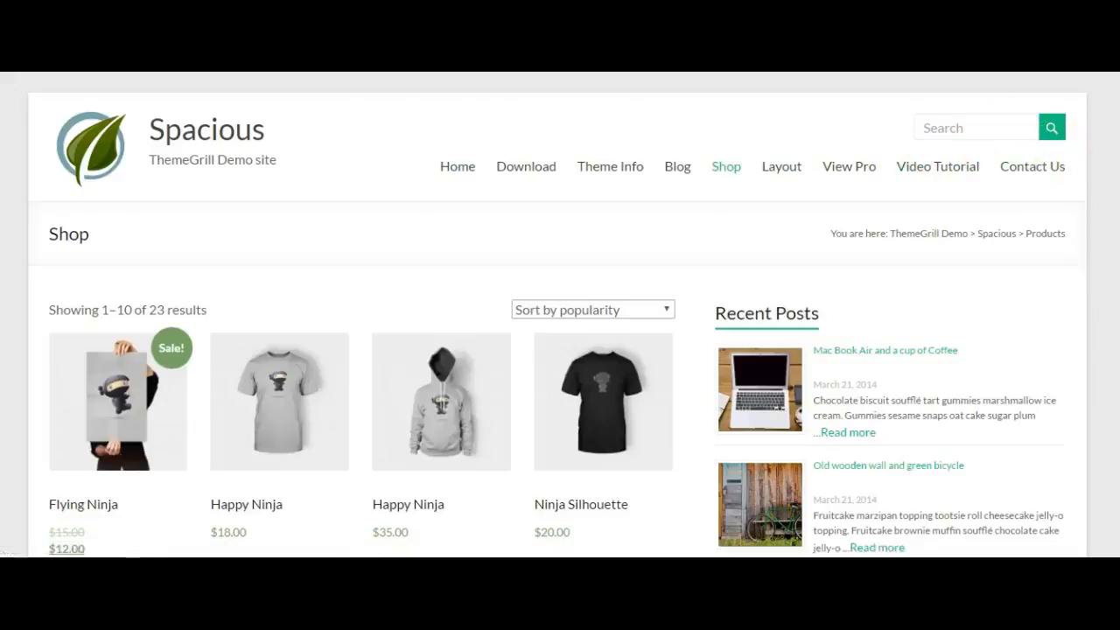
pyautogui.scroll(-3, 557, 315)
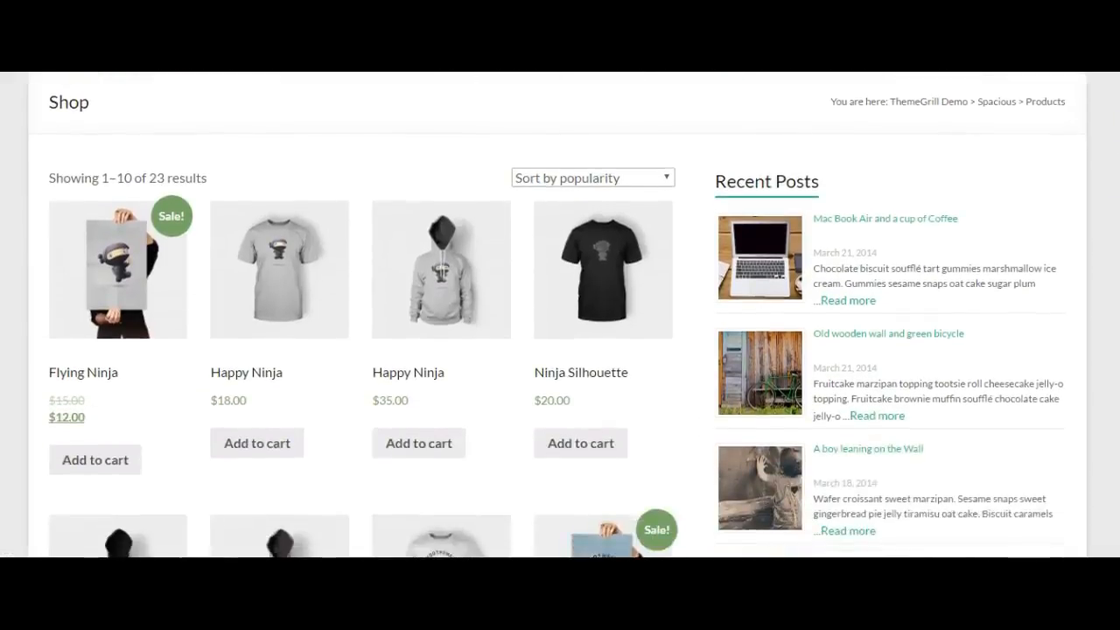
pyautogui.scroll(-10, 558, 315)
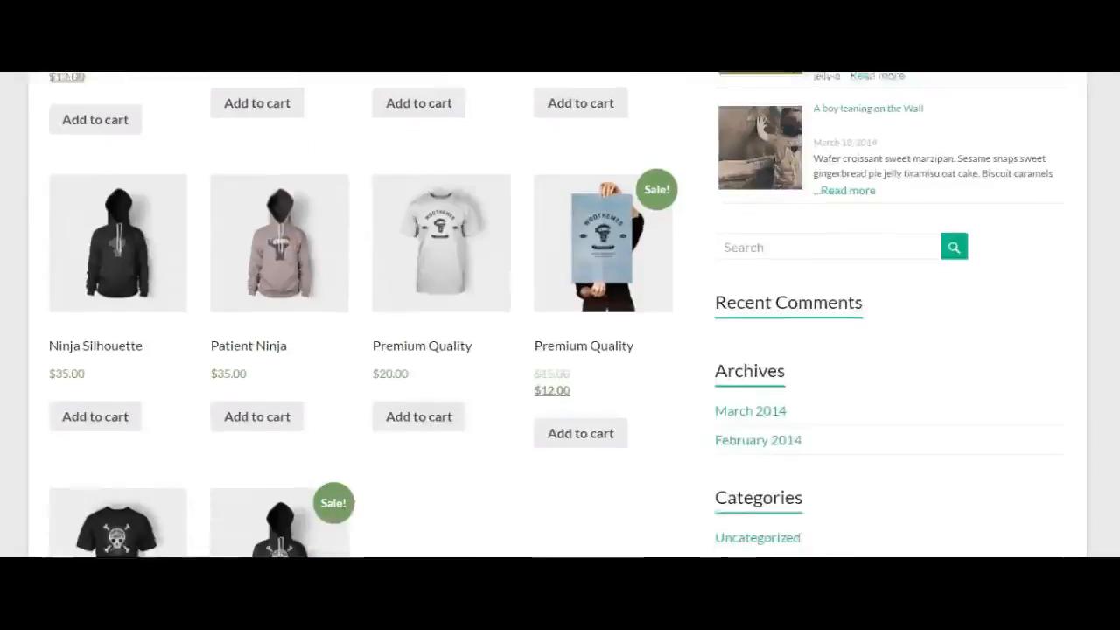
# Open the Spacious demo's Layout page and look through its content and sidebar.
pyautogui.scroll(12, 1097, 142)
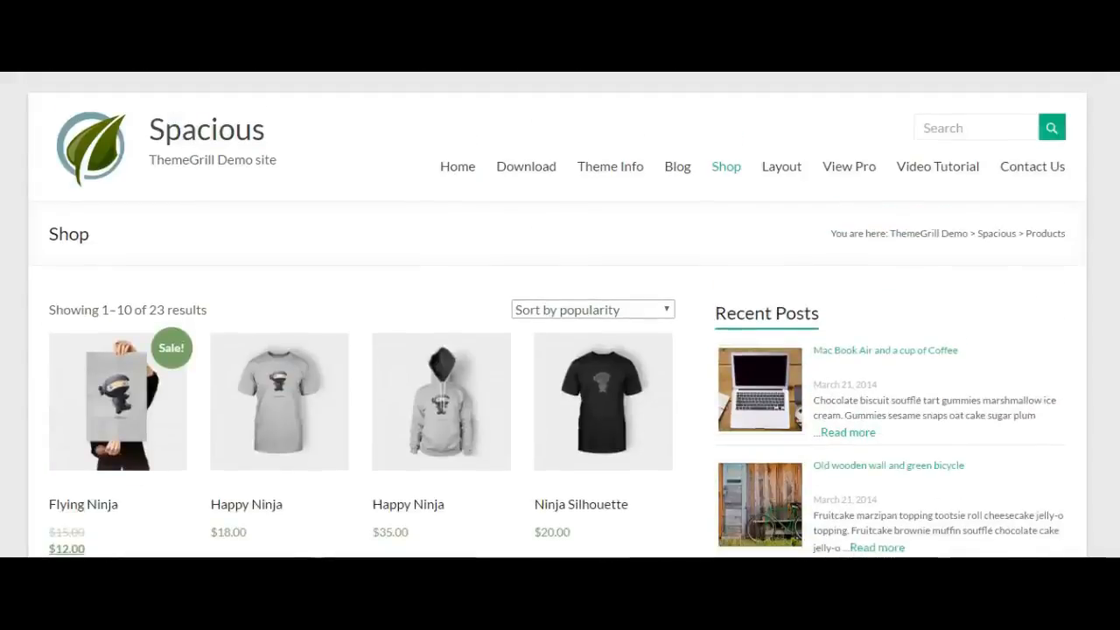
pyautogui.click(796, 168)
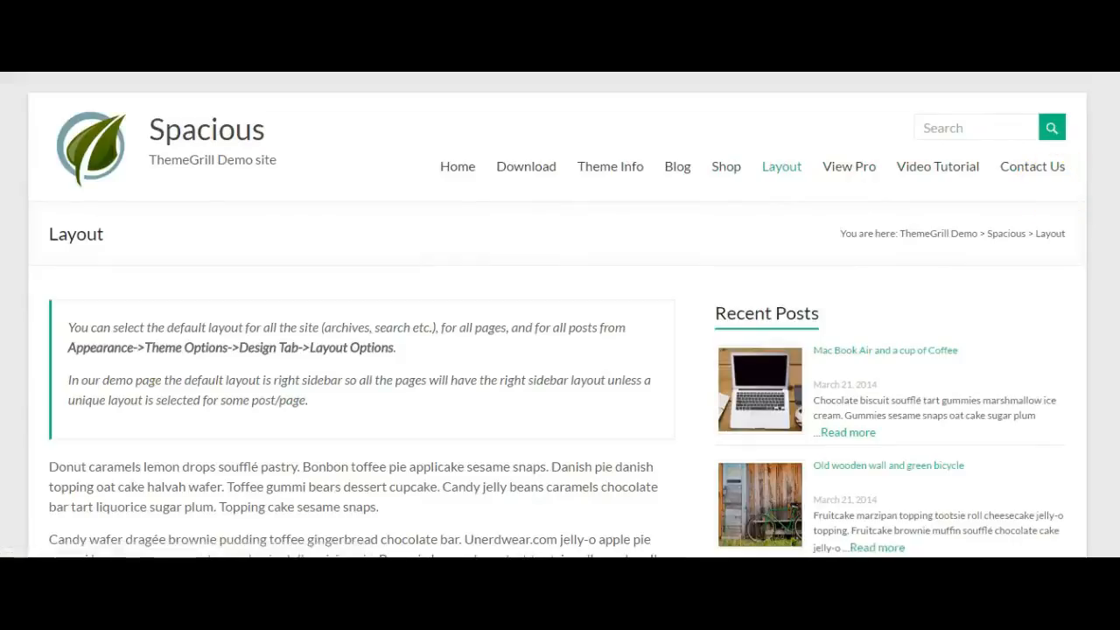
pyautogui.scroll(-8, 557, 315)
pyautogui.scroll(8, 557, 315)
# View the demo's Right Sidebar, No Sidebar Full Width, No Sidebar Content Centered and Typography pages in turn.
pyautogui.moveTo(780, 179)
pyautogui.click(776, 225)
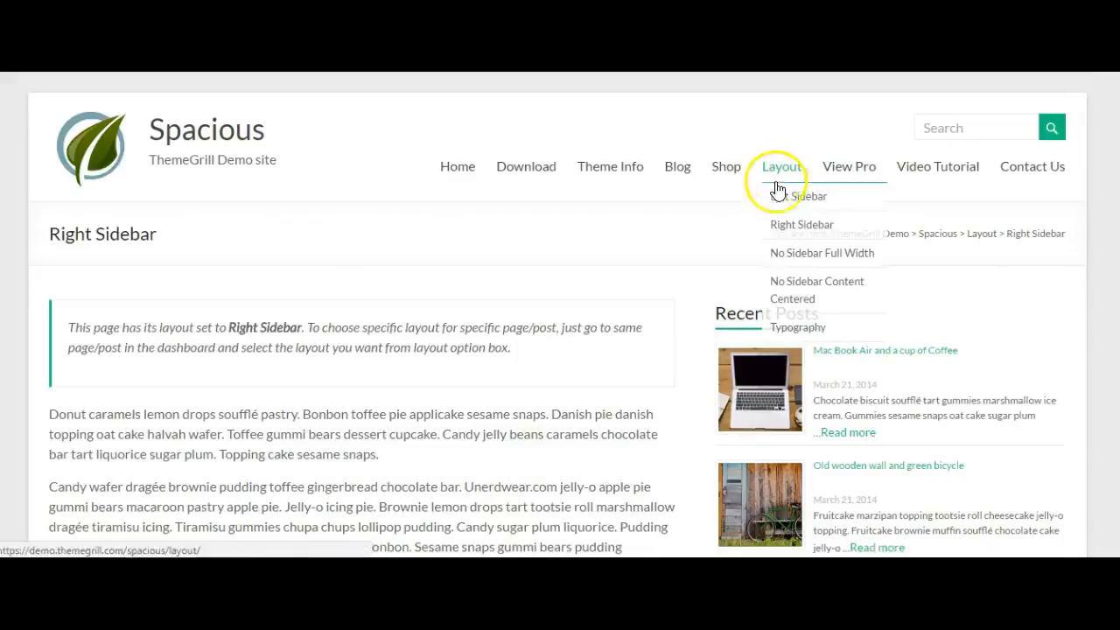
pyautogui.click(780, 262)
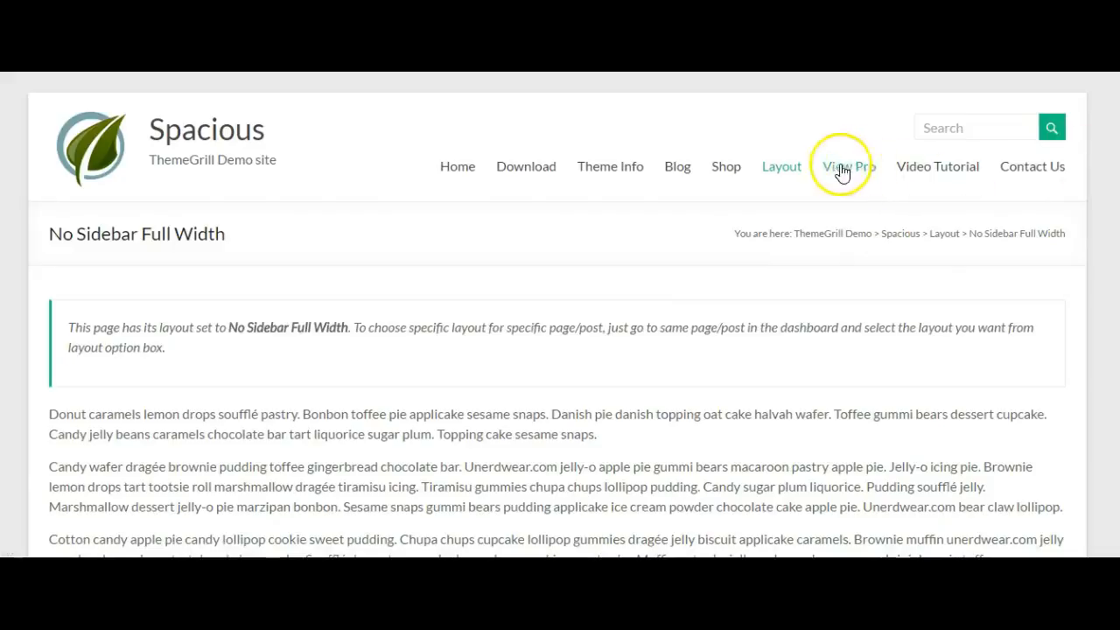
pyautogui.moveTo(800, 170)
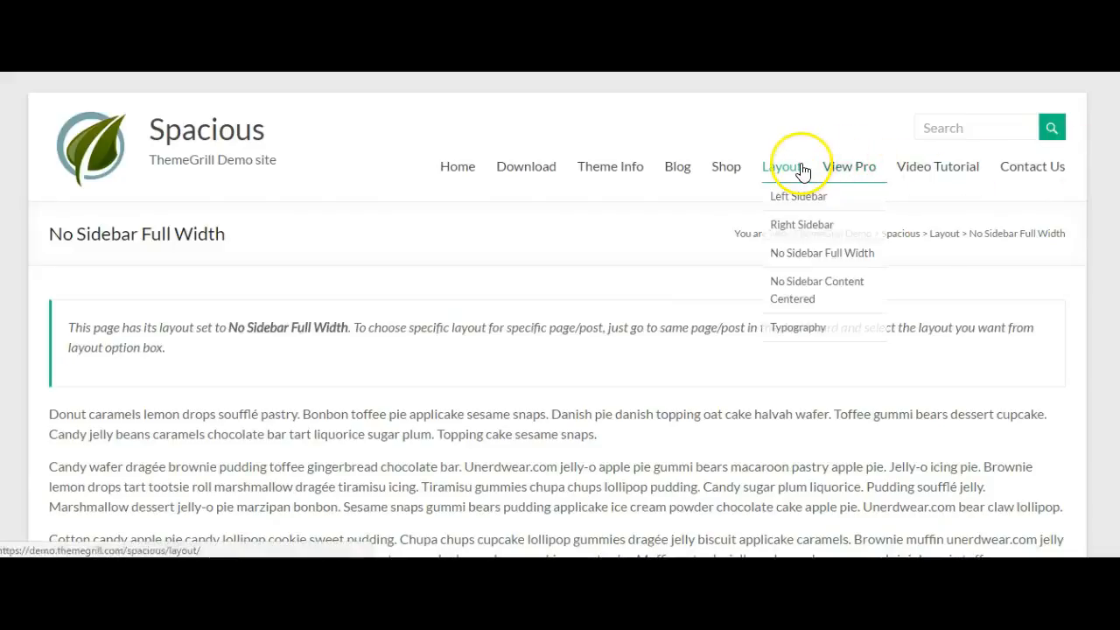
pyautogui.click(791, 282)
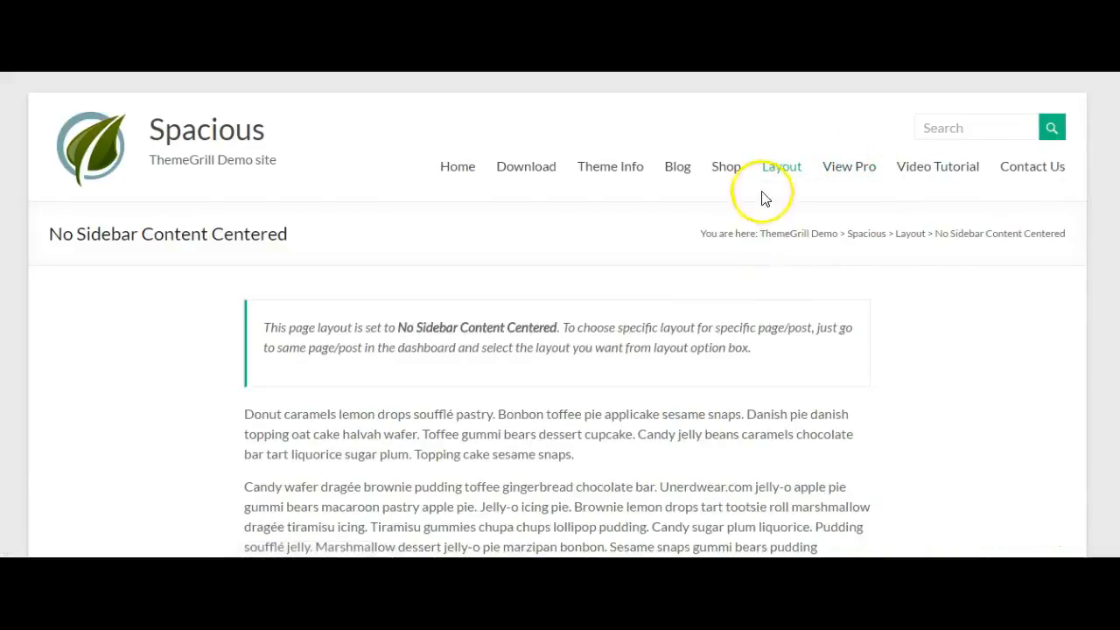
pyautogui.moveTo(786, 175)
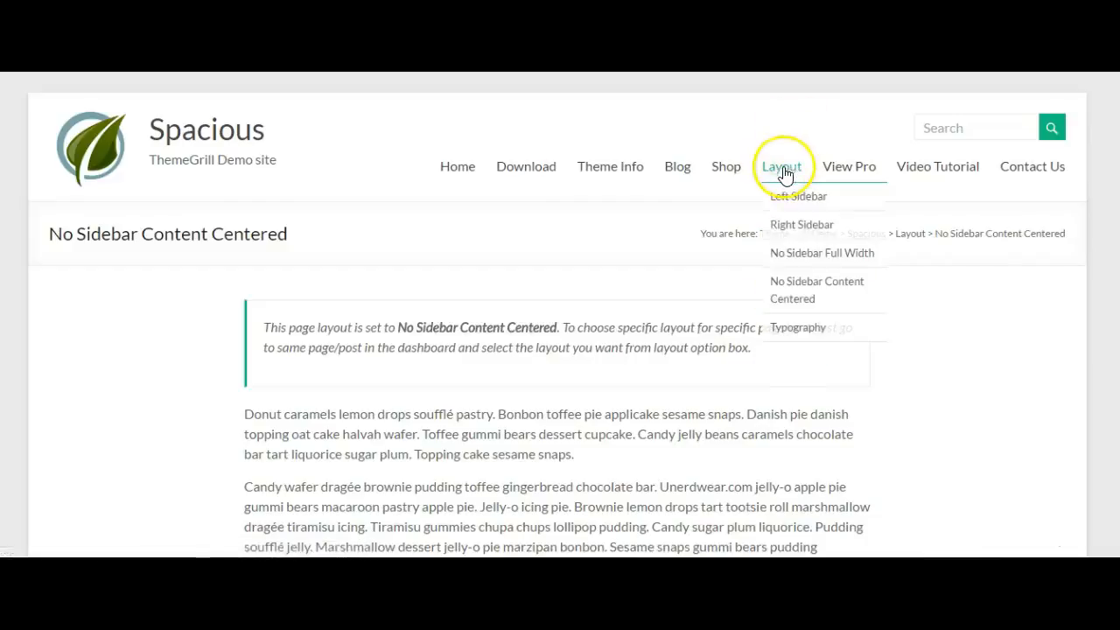
pyautogui.click(786, 329)
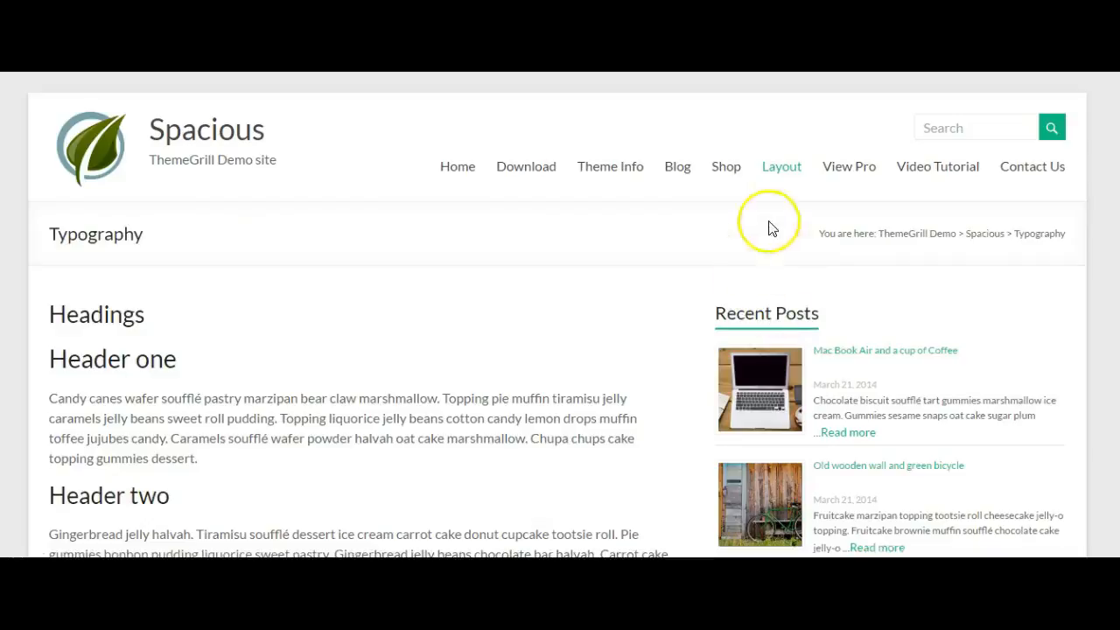
# Open the Spacious demo's Contact Us page and look through its contact form and sidebar information.
pyautogui.click(1021, 167)
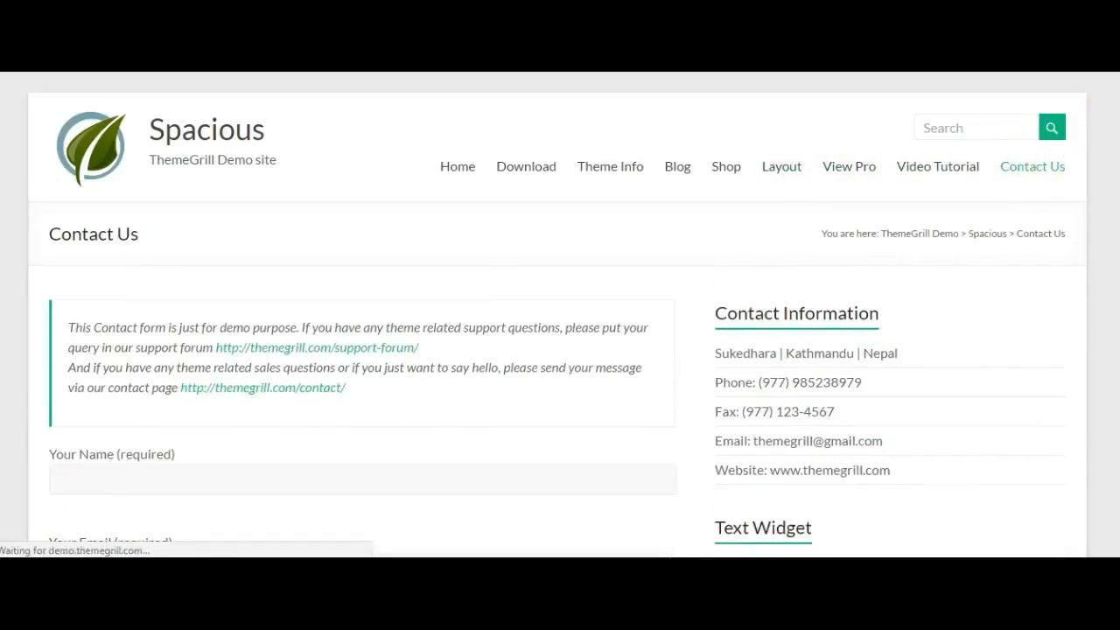
pyautogui.scroll(-3, 560, 315)
pyautogui.scroll(-5, 561, 315)
pyautogui.scroll(8, 560, 315)
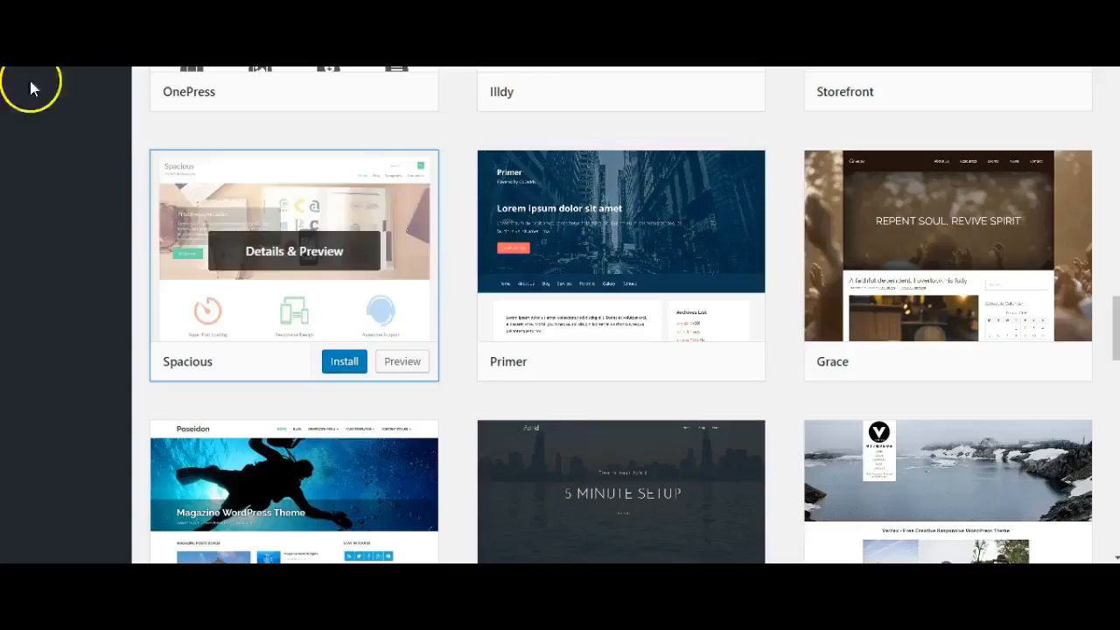
# Install the Spacious theme from the WordPress.org theme list and activate it on the site.
pyautogui.click(343, 363)
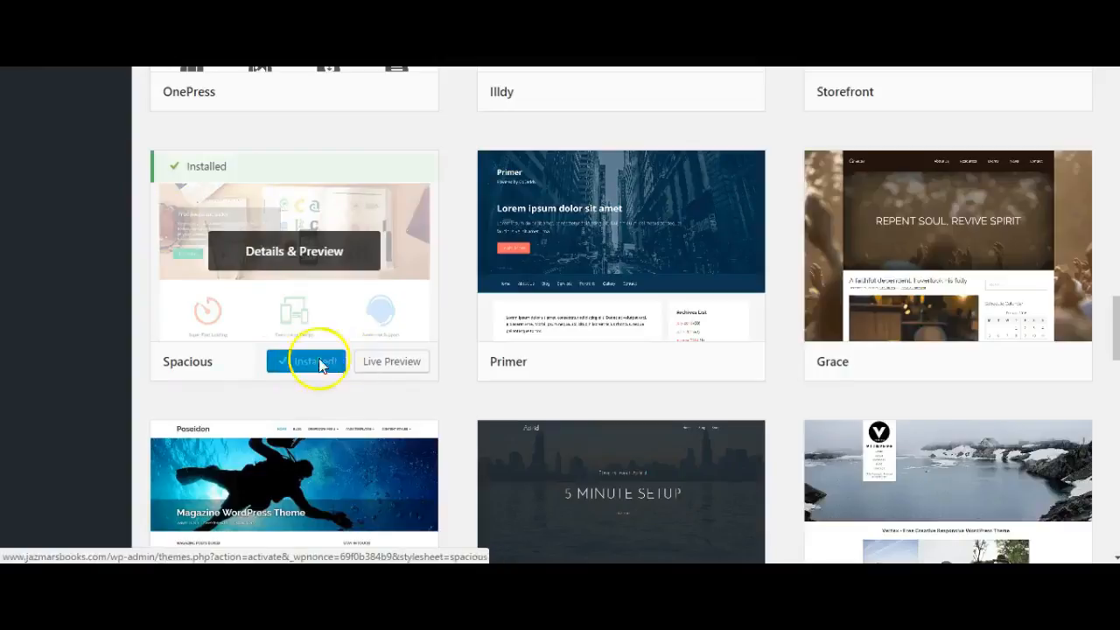
pyautogui.click(318, 365)
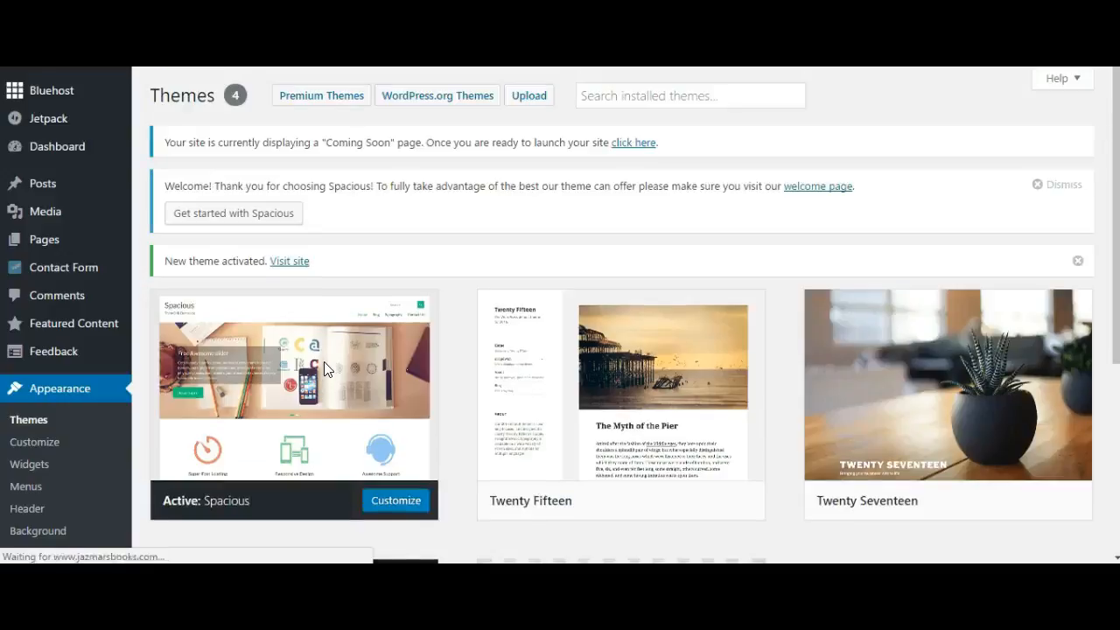
pyautogui.click(372, 357)
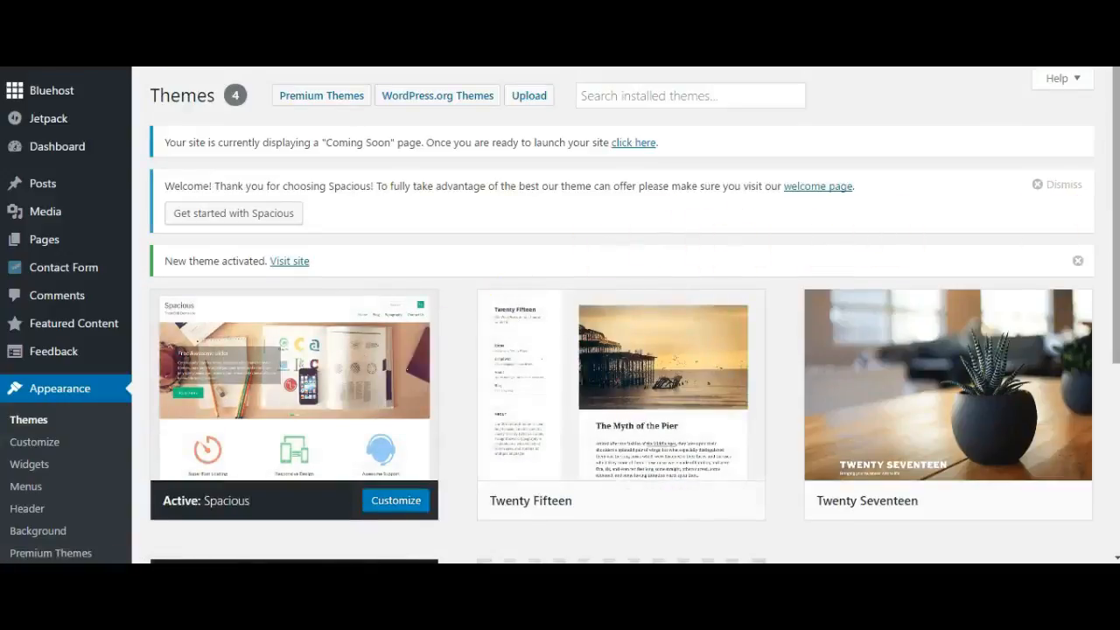
# Open the active Spacious theme for customization from the installed themes.
pyautogui.moveTo(1116, 202); pyautogui.dragTo(1116, 276)
pyautogui.click(391, 385)
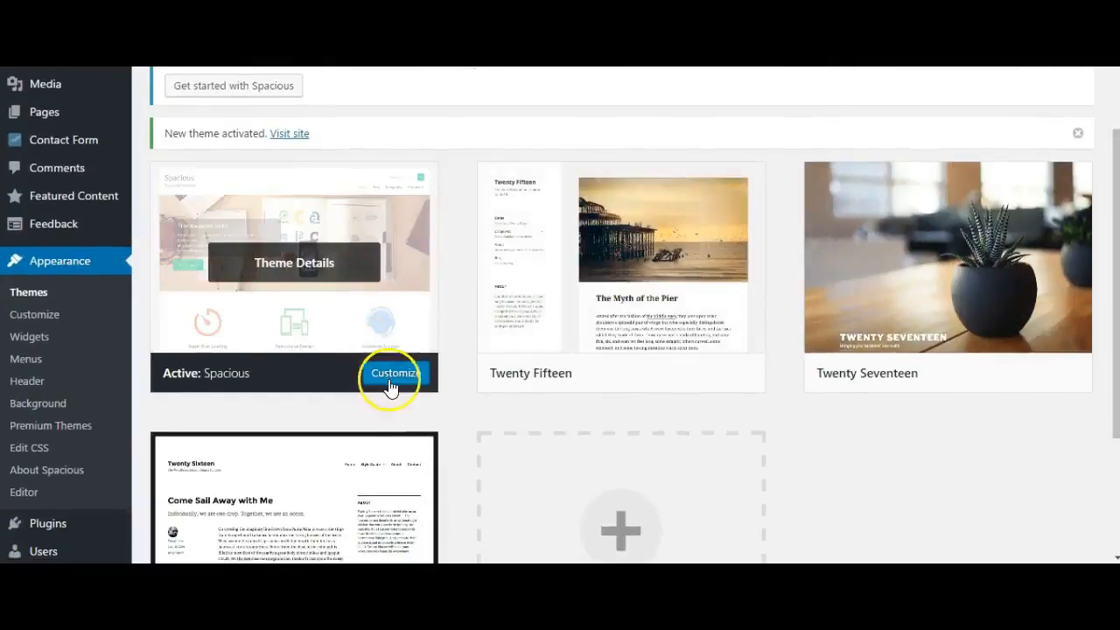
pyautogui.click(391, 385)
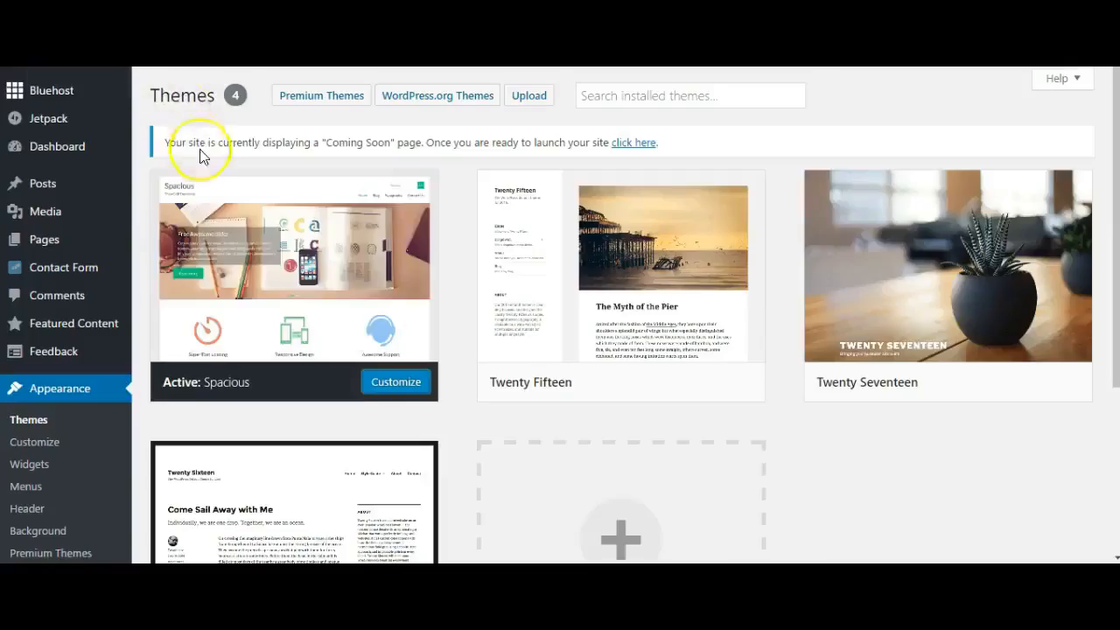
pyautogui.click(370, 382)
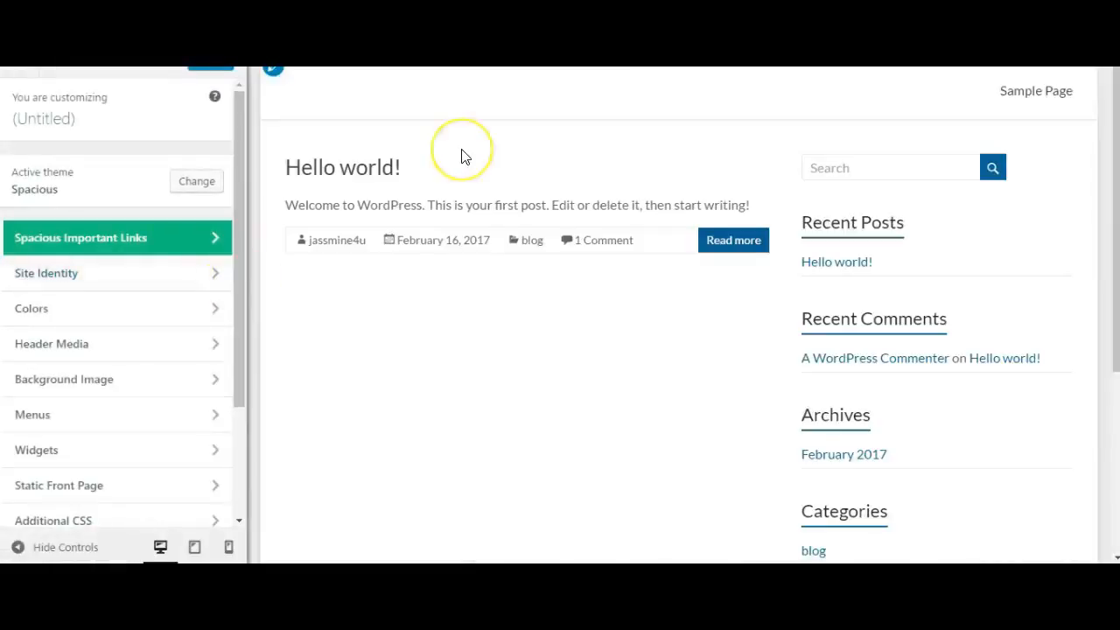
# Open the Spacious documentation from the theme's important links and read through its menu, slider, logo and header setup instructions.
pyautogui.click(136, 246)
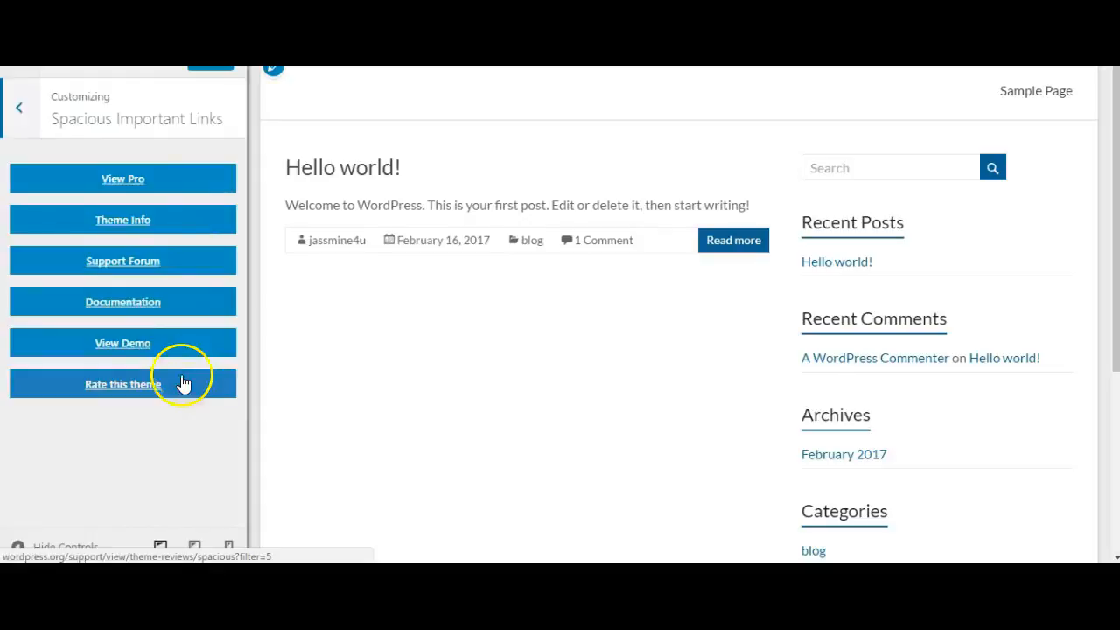
pyautogui.click(161, 304)
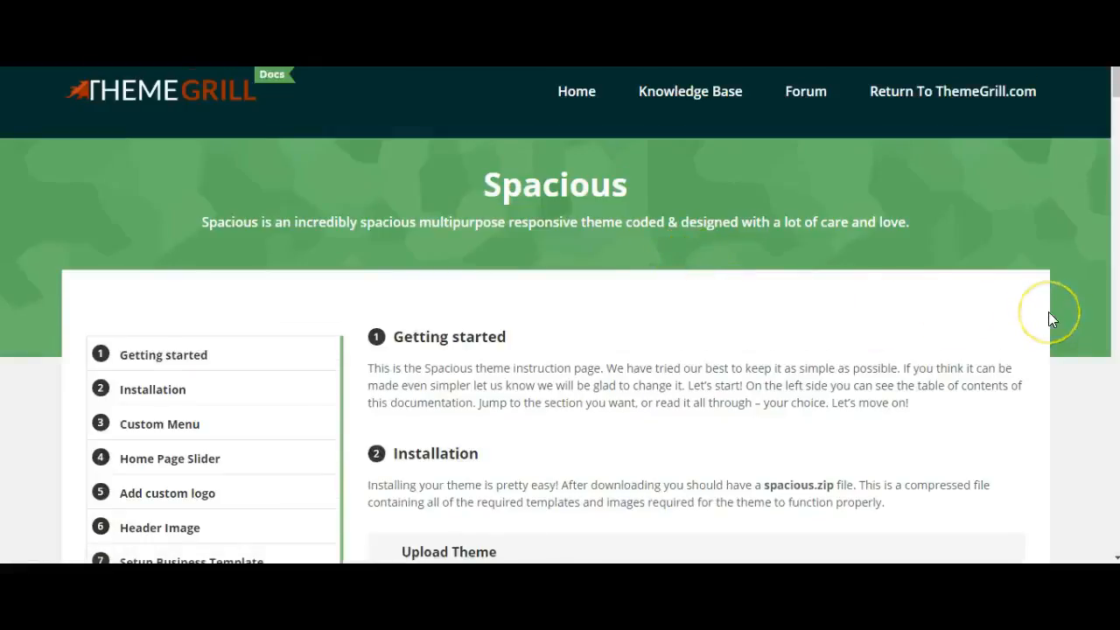
pyautogui.scroll(-2, 1050, 315)
pyautogui.scroll(-4, 1050, 319)
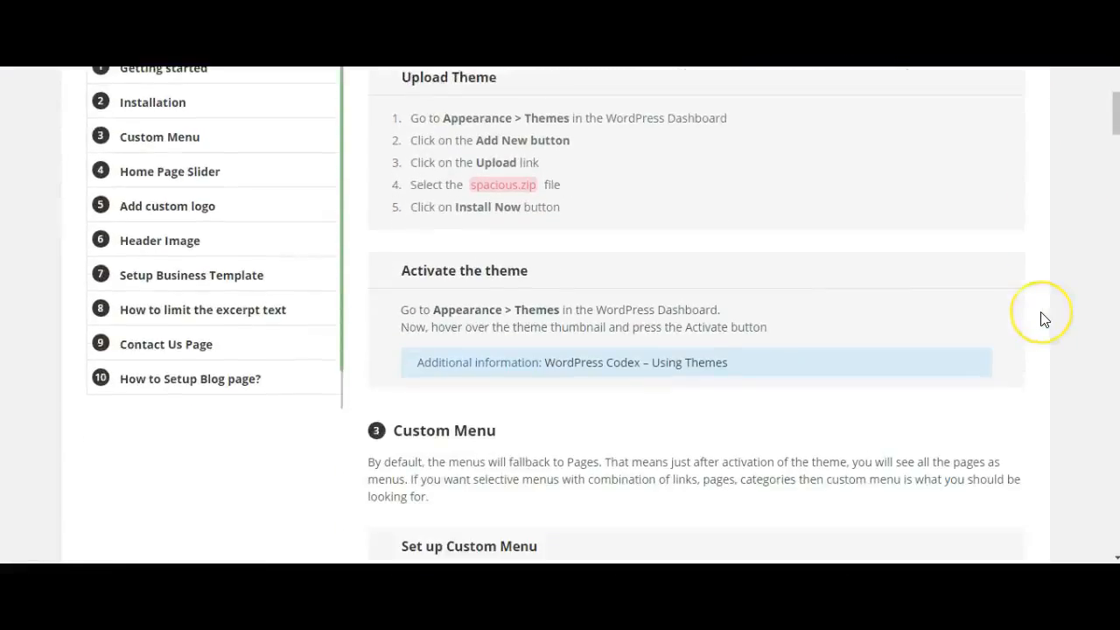
pyautogui.scroll(-6, 1045, 320)
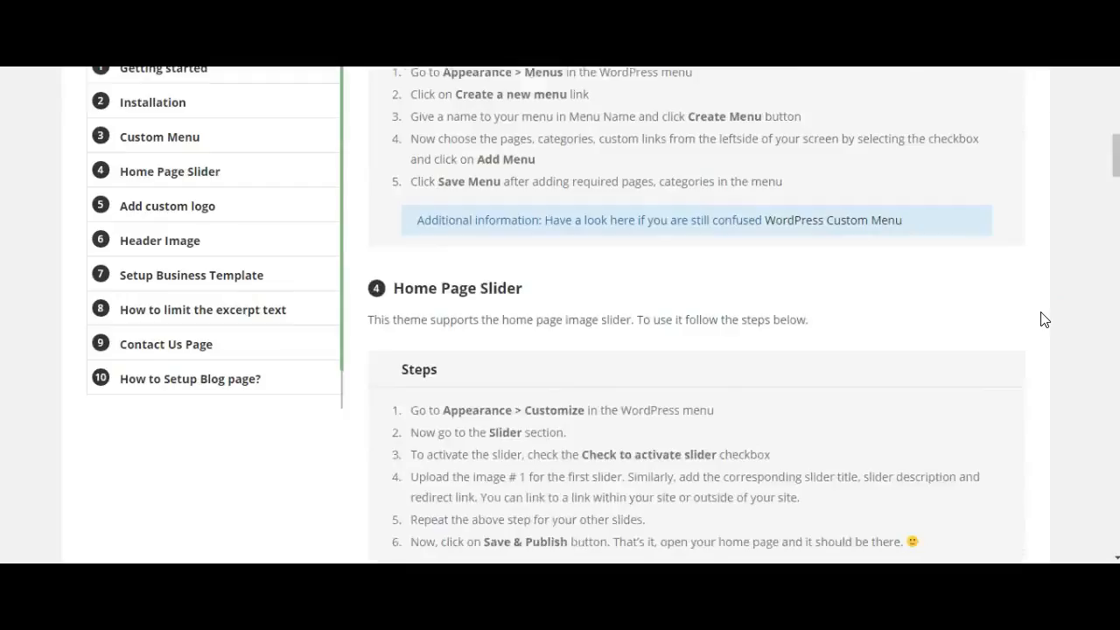
pyautogui.scroll(-8, 1043, 320)
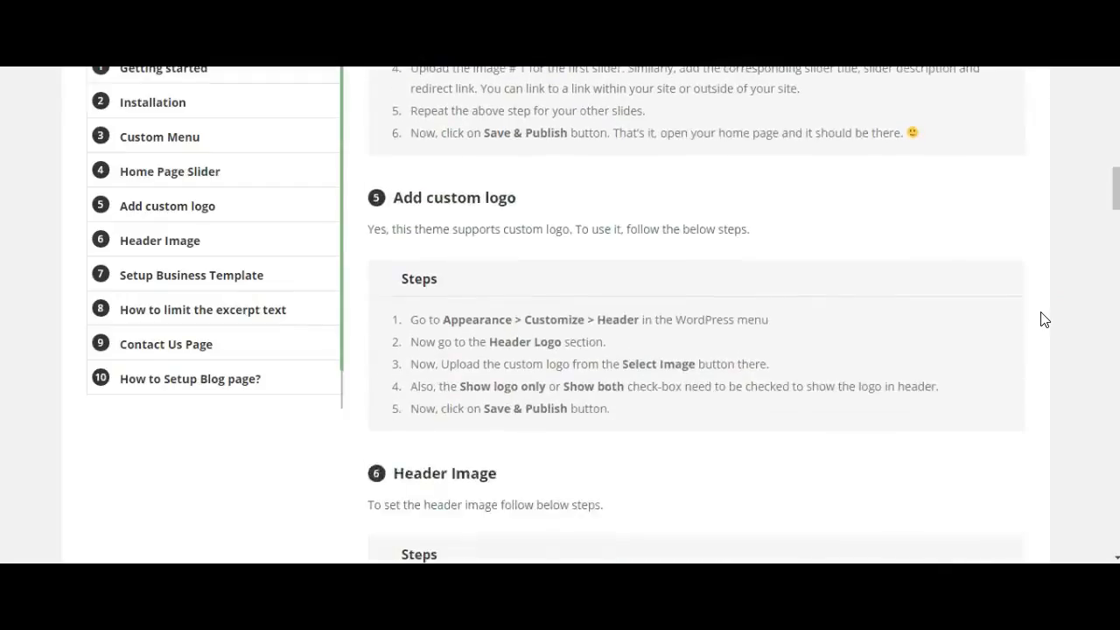
pyautogui.scroll(-4, 1043, 320)
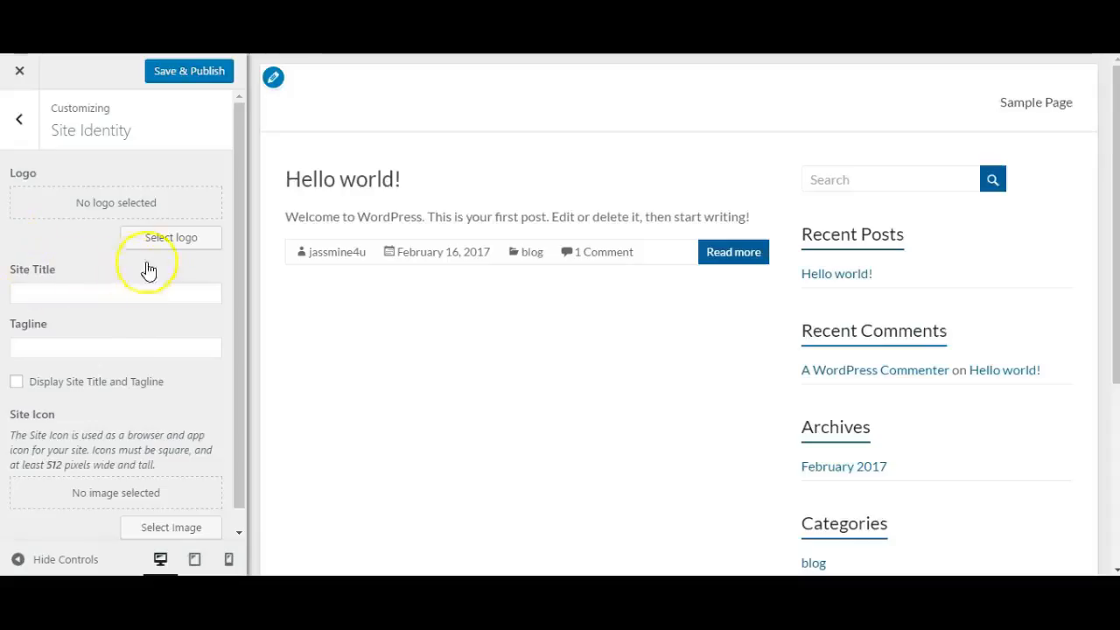
# Choose Jazmars-Books-design-1.2.jpg from the media library as the site logo in Site Identity.
pyautogui.click(175, 238)
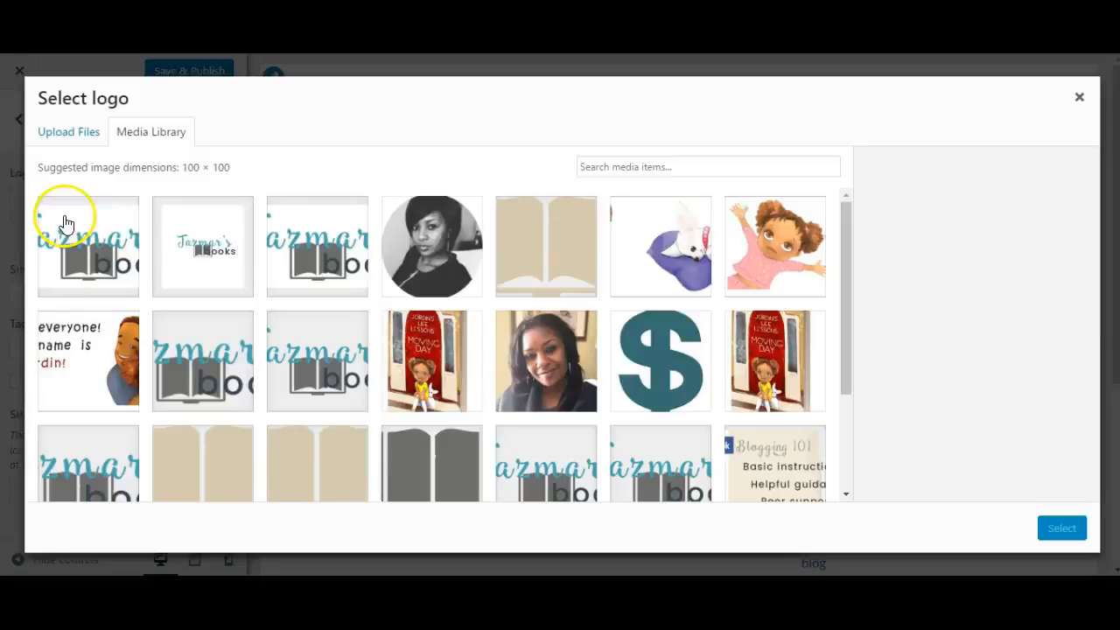
pyautogui.click(60, 141)
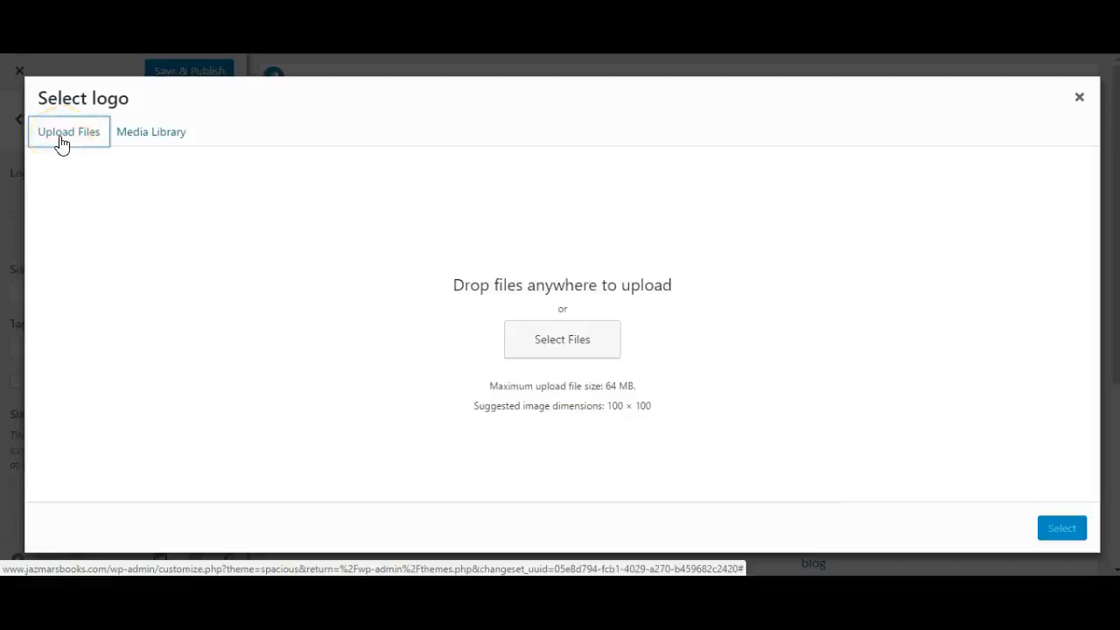
pyautogui.click(153, 138)
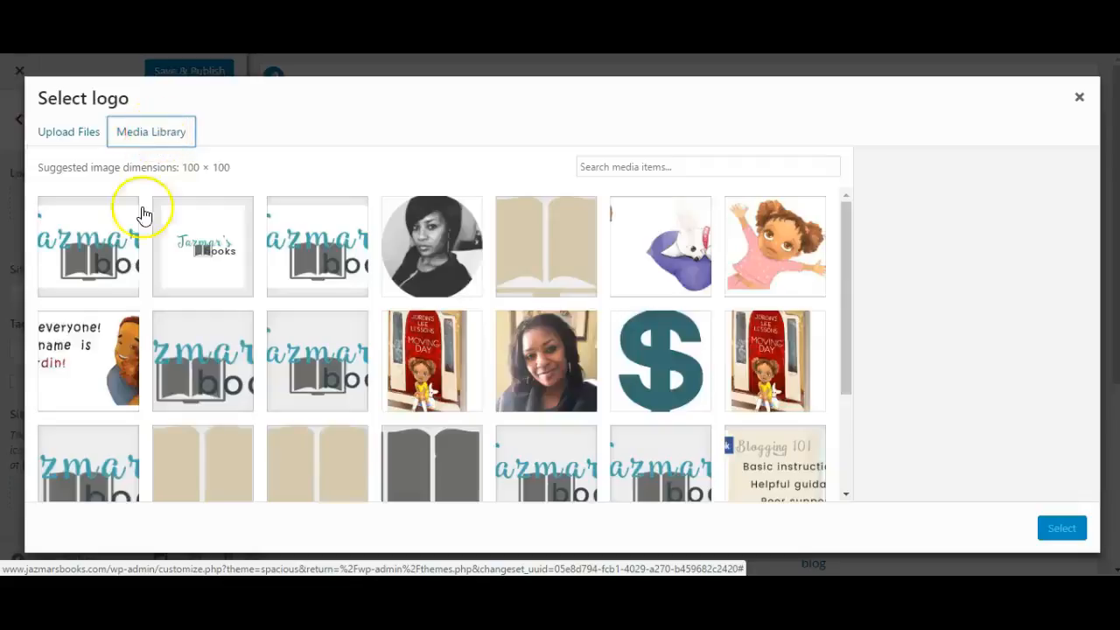
pyautogui.click(202, 241)
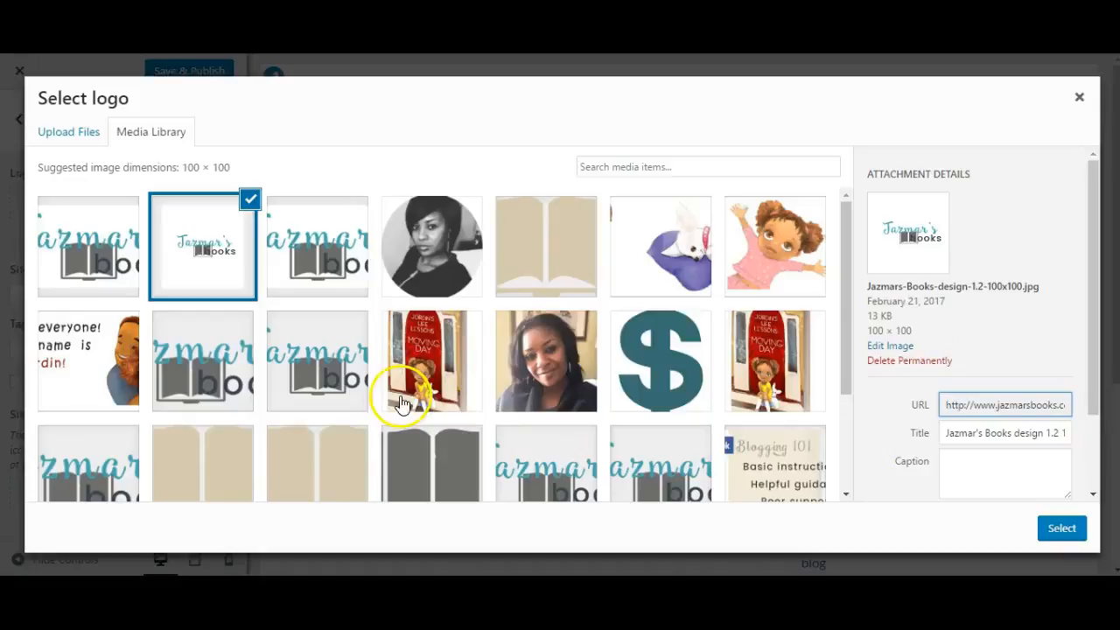
pyautogui.click(282, 267)
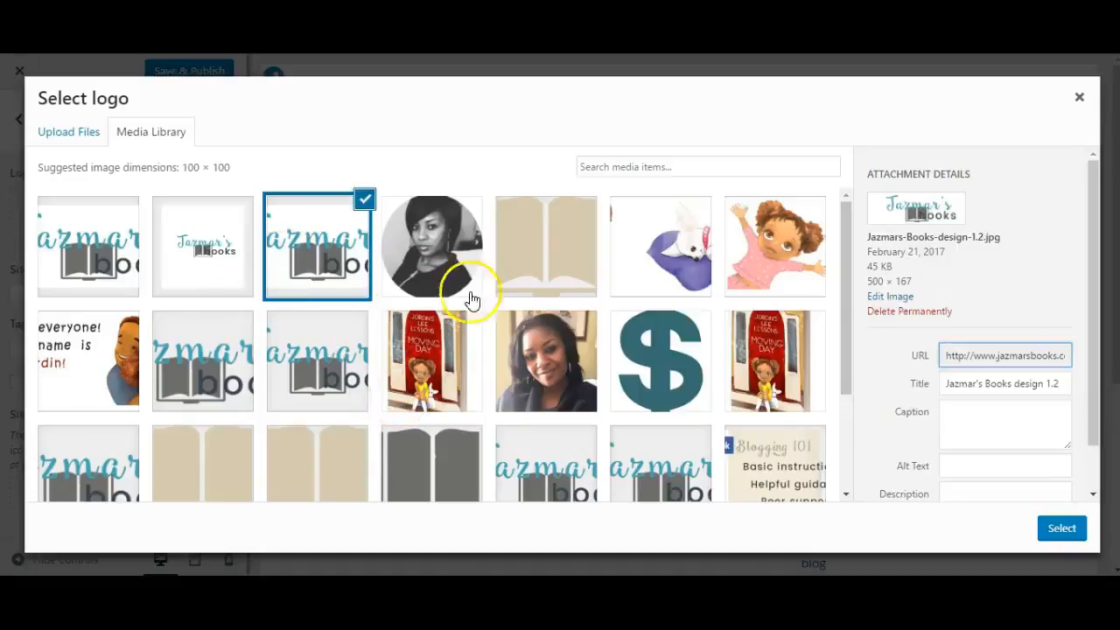
pyautogui.click(1056, 528)
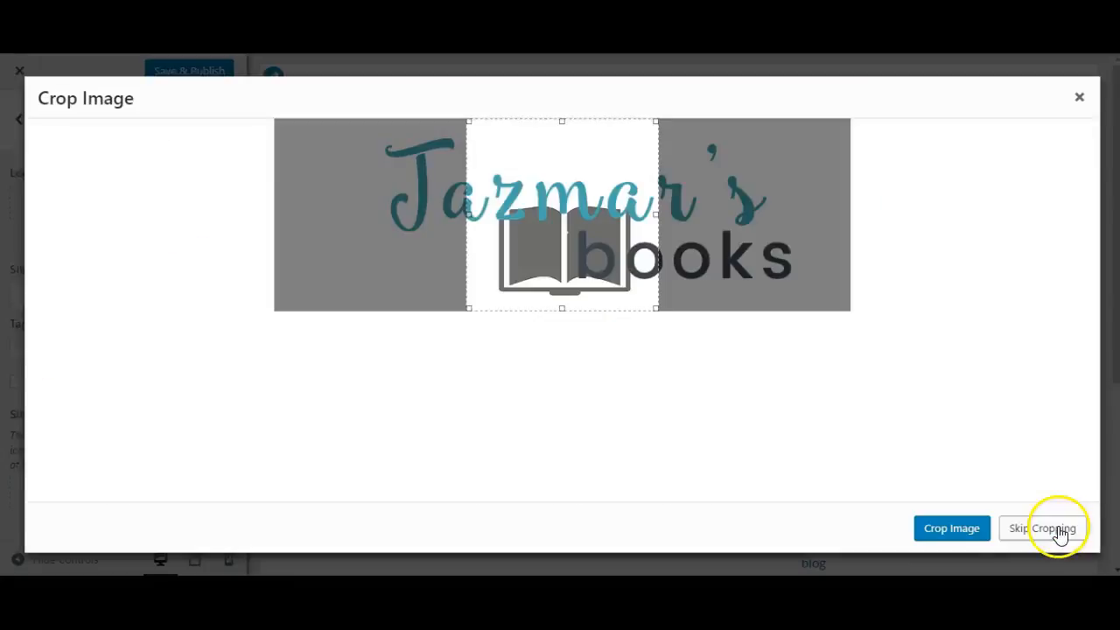
# Widen the logo's crop area on both sides to include the full "Jazmar's books" lettering and crop the image.
pyautogui.moveTo(659, 225); pyautogui.dragTo(796, 229)
pyautogui.moveTo(465, 215); pyautogui.dragTo(380, 207)
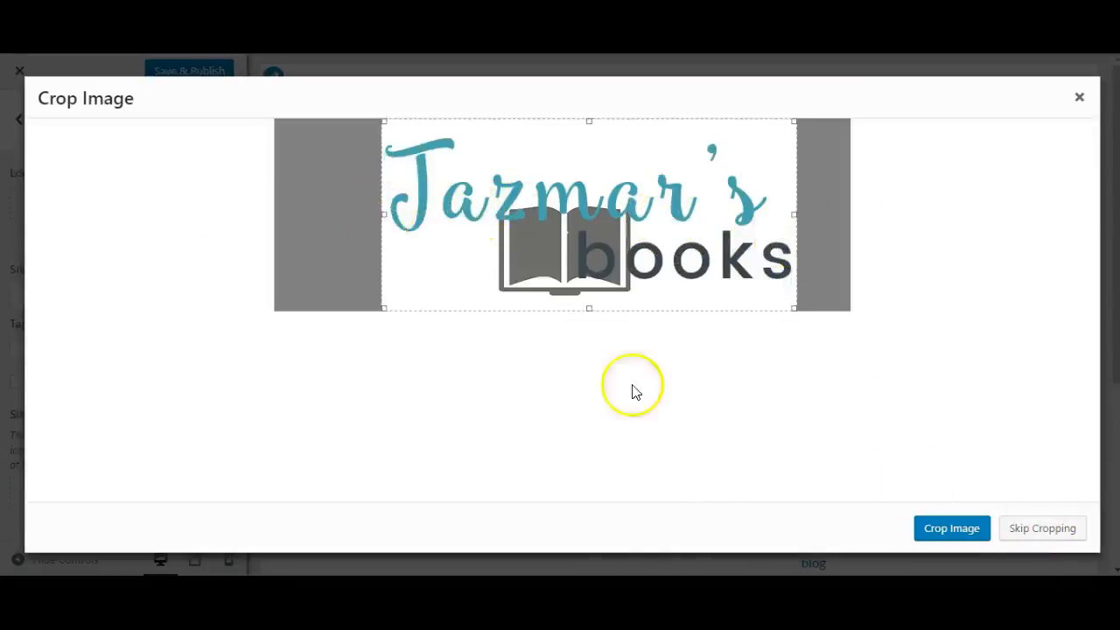
pyautogui.click(970, 540)
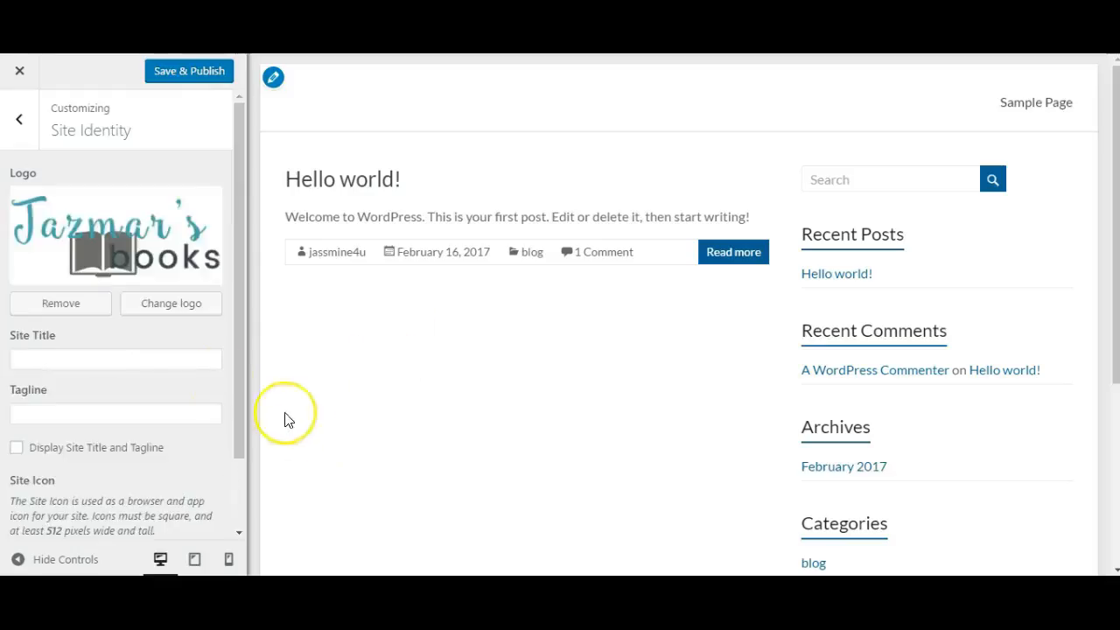
# Set the site title to "Jazmars Books" and the tagline to "Making an impact, one book at a time".
pyautogui.click(204, 366)
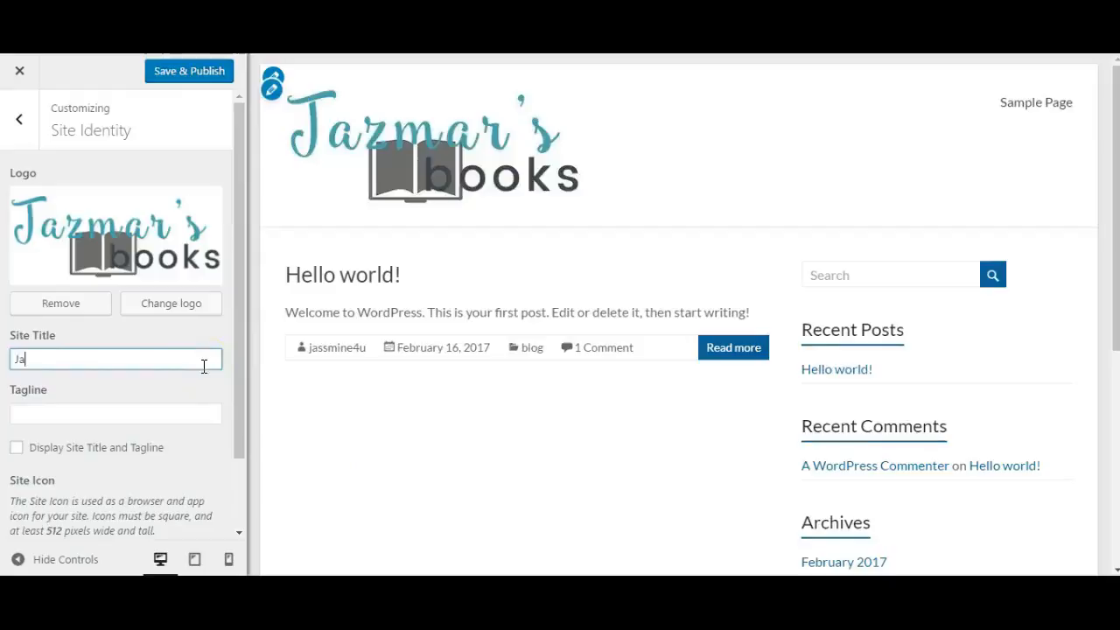
pyautogui.write('Books')
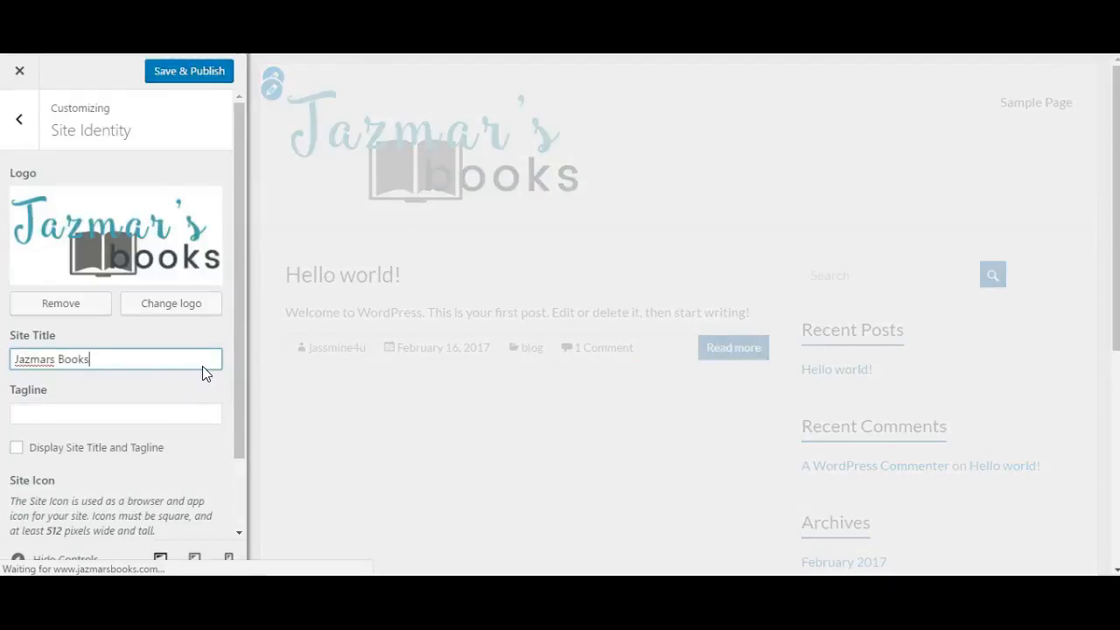
pyautogui.press('Tab')
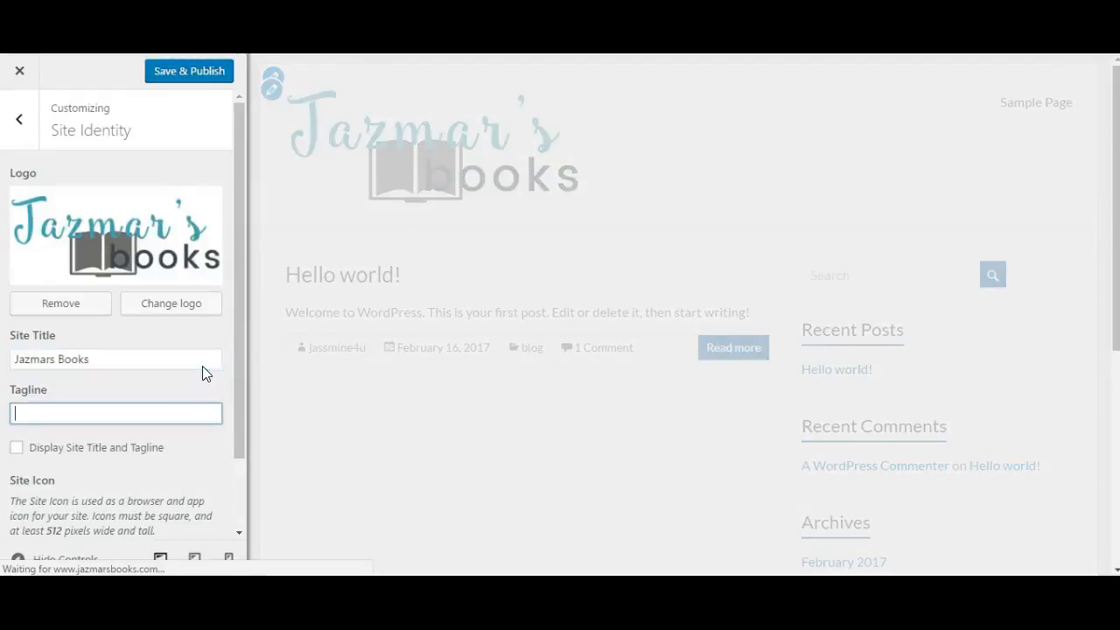
pyautogui.write('Making an impact, one book at a time')
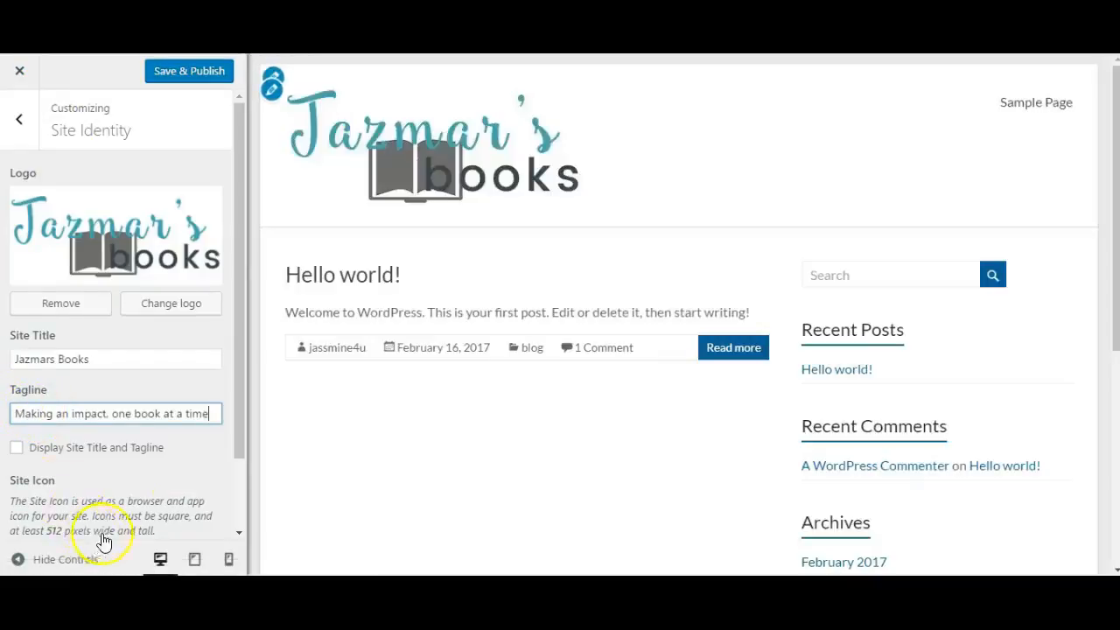
pyautogui.scroll(-1, 114, 521)
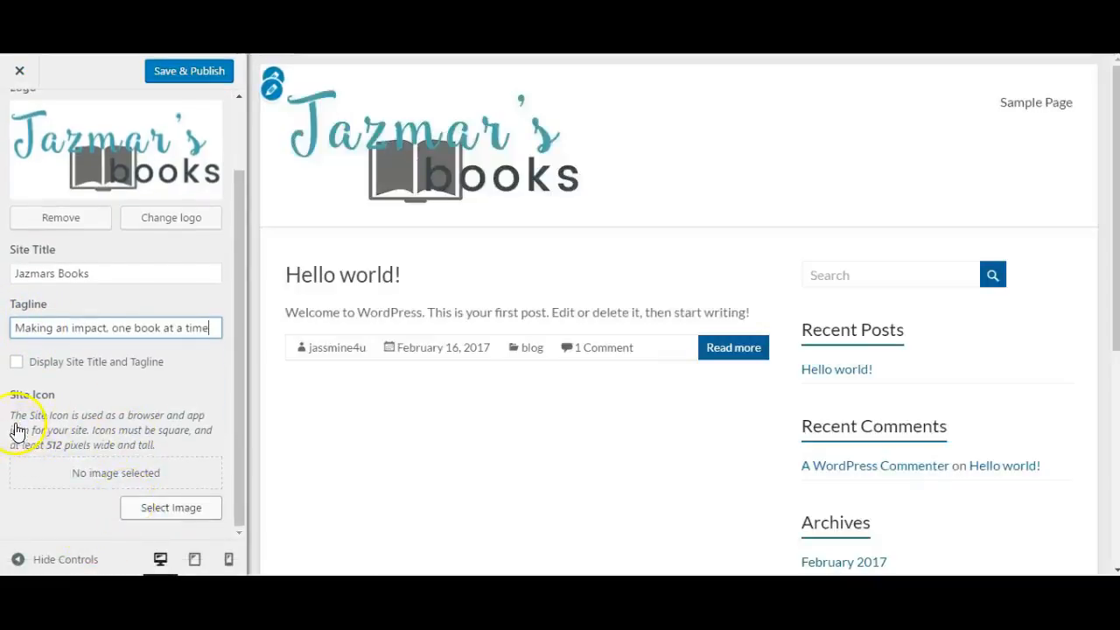
# Set the open-book image cropped-site-image.png from the media library as the site icon.
pyautogui.click(175, 511)
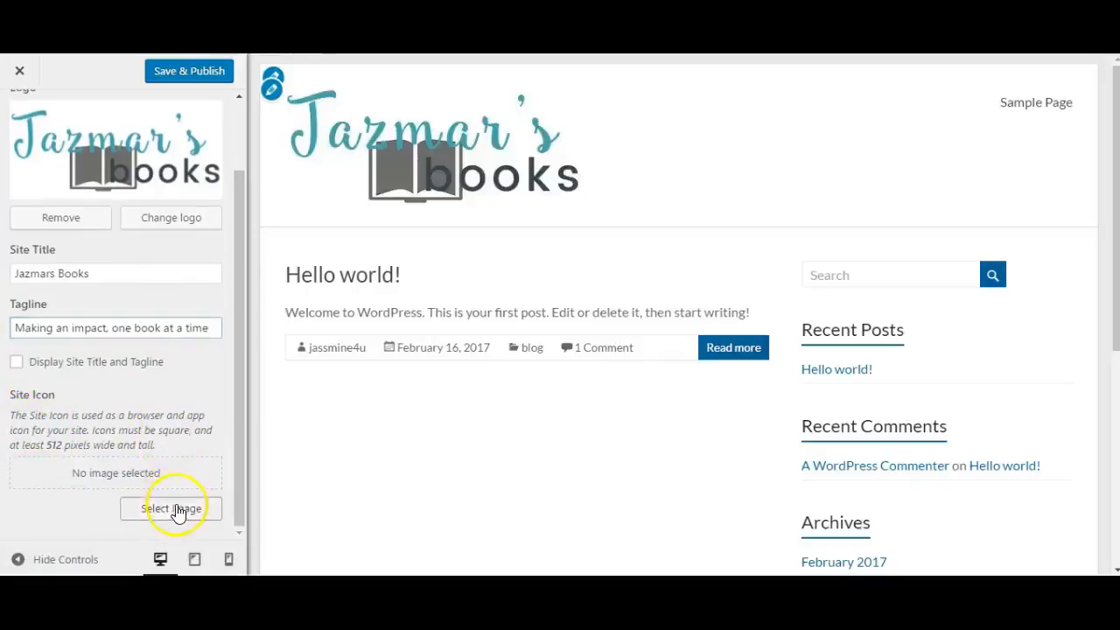
pyautogui.click(543, 274)
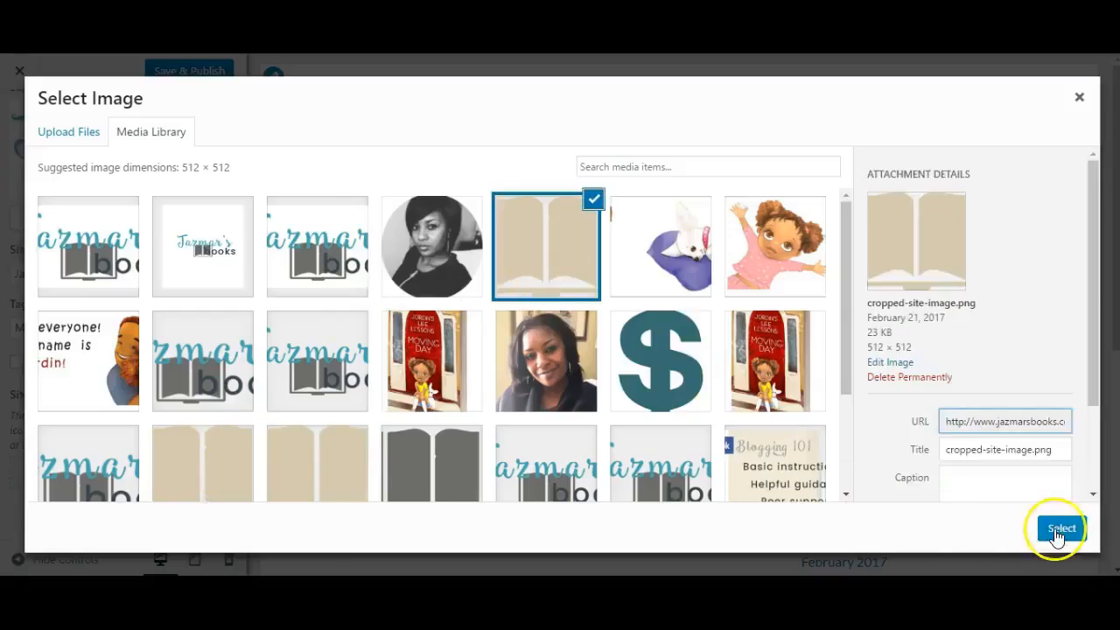
pyautogui.click(1060, 529)
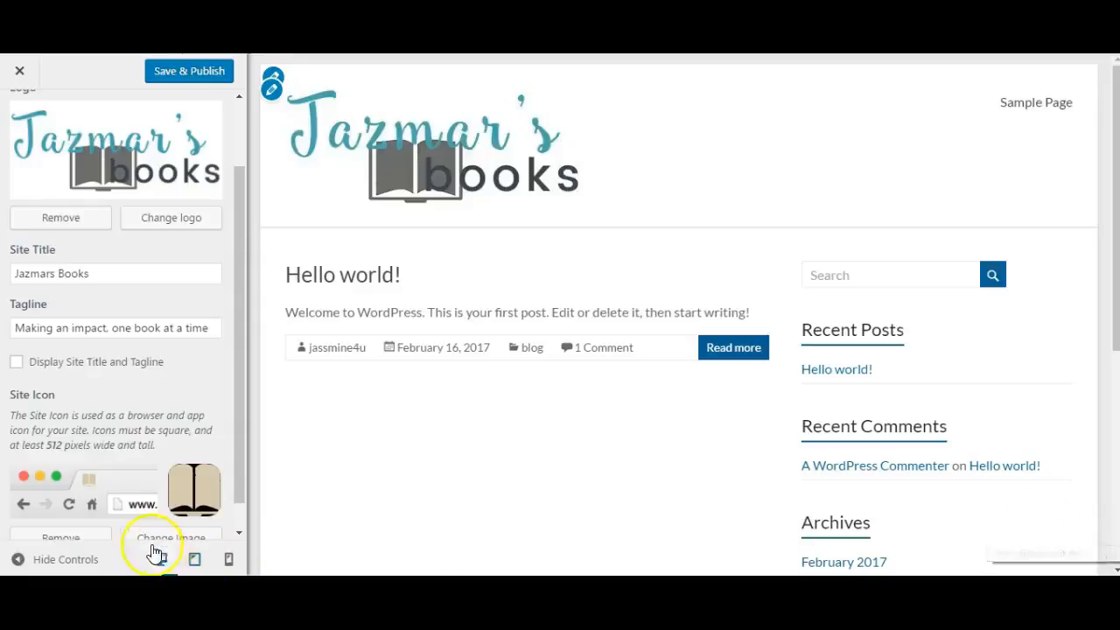
pyautogui.moveTo(240, 376); pyautogui.dragTo(244, 431)
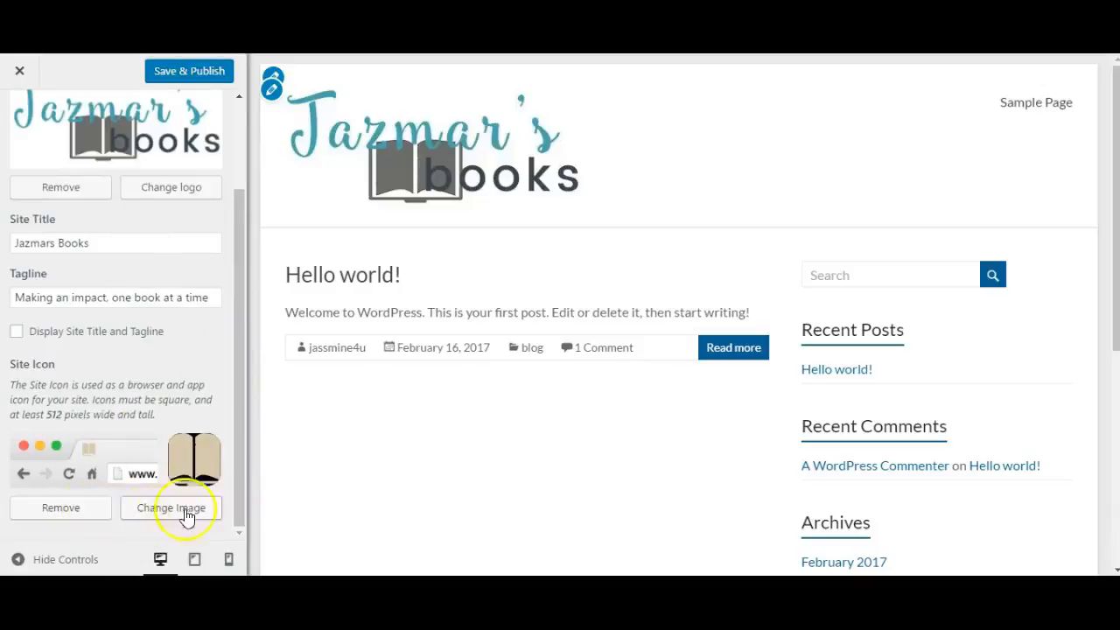
pyautogui.moveTo(235, 389); pyautogui.dragTo(220, 150)
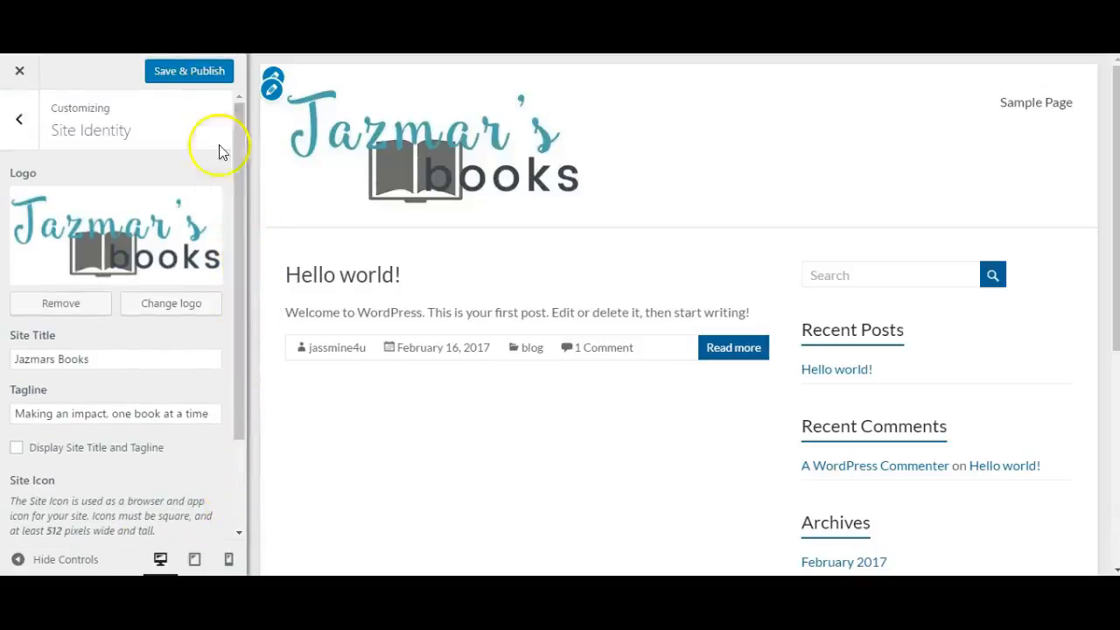
# Save and publish the site identity changes and close the theme customizer.
pyautogui.click(207, 78)
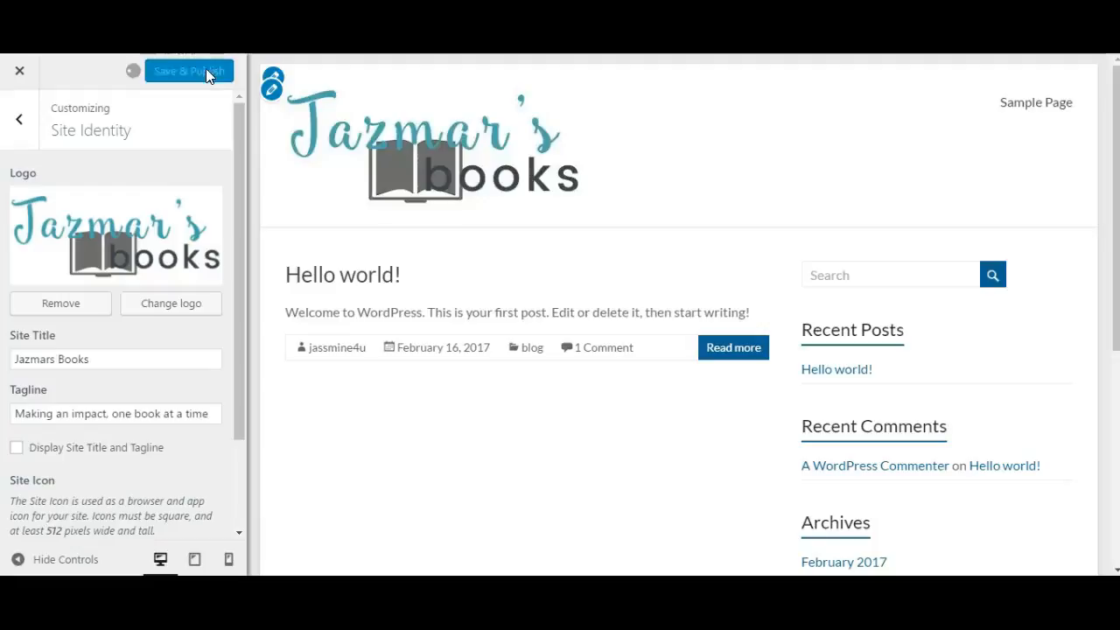
pyautogui.click(214, 73)
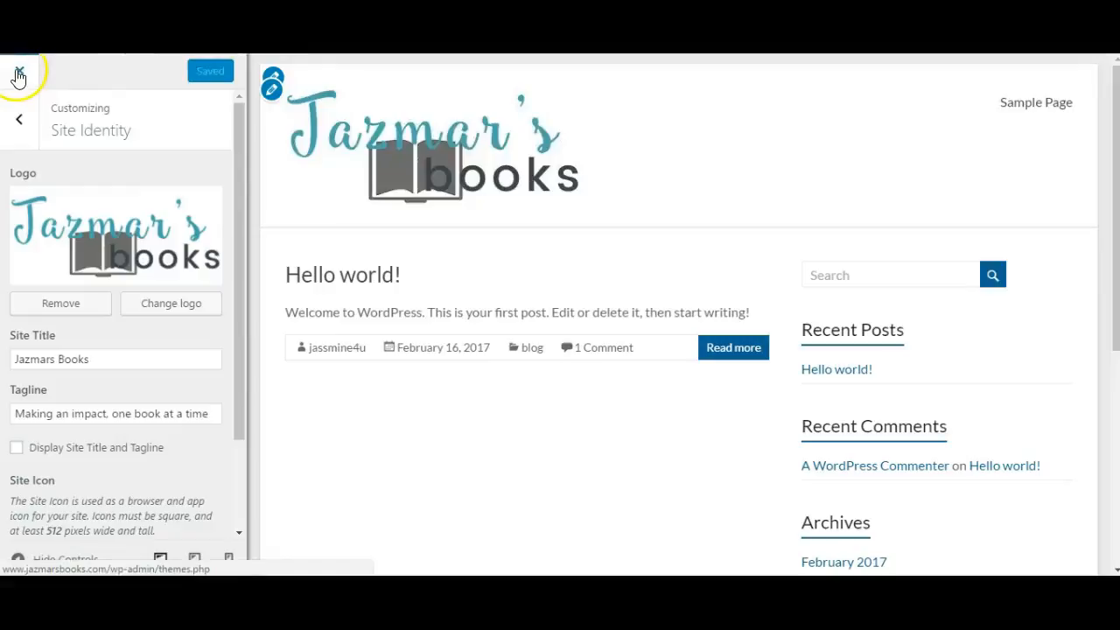
pyautogui.click(18, 75)
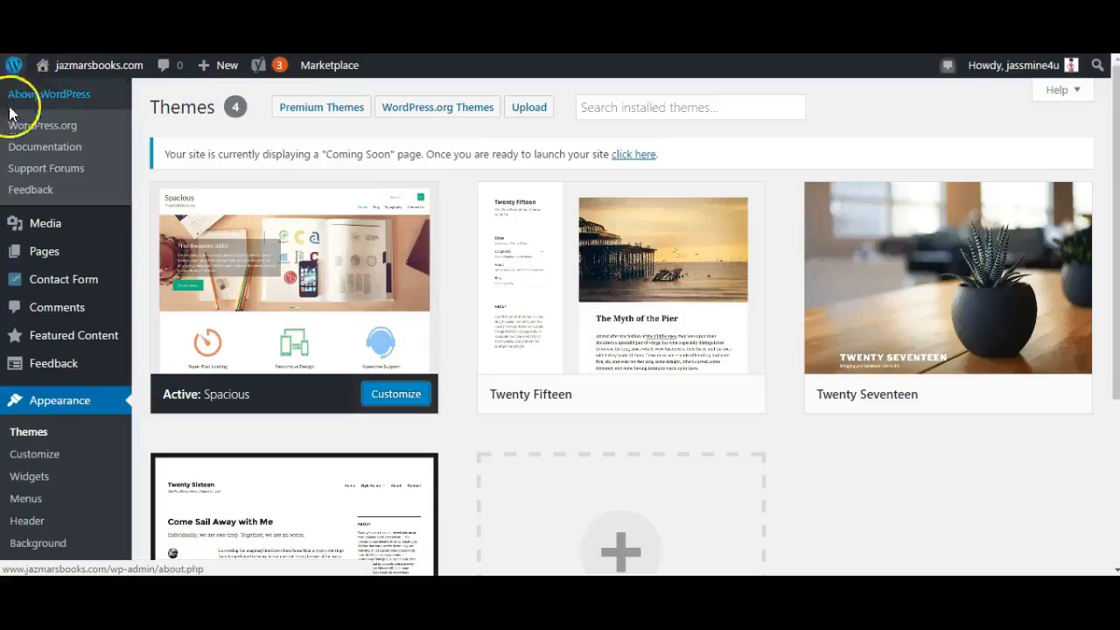
# Reopen the Spacious customization, check Colors, and remove the previously uploaded Jazmar's books image from Header Media.
pyautogui.click(389, 397)
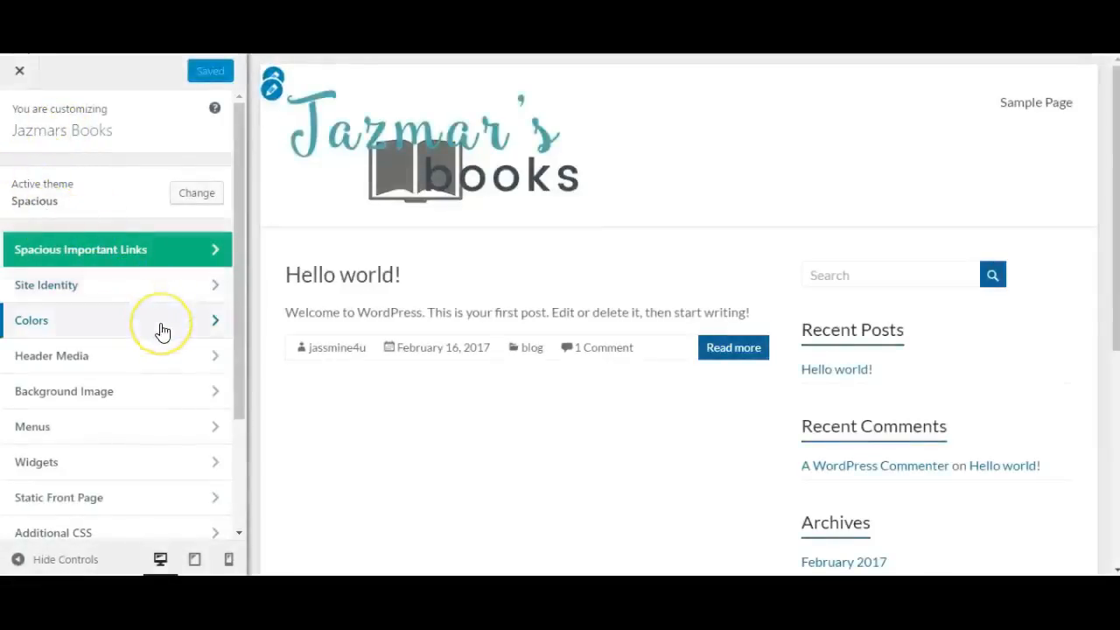
pyautogui.click(162, 331)
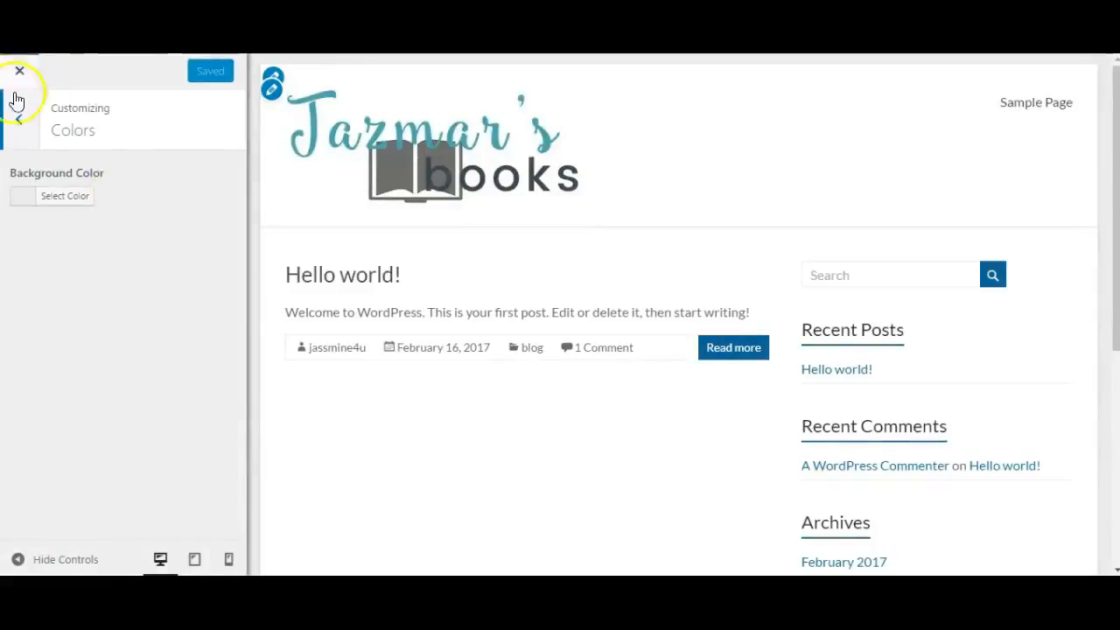
pyautogui.click(18, 121)
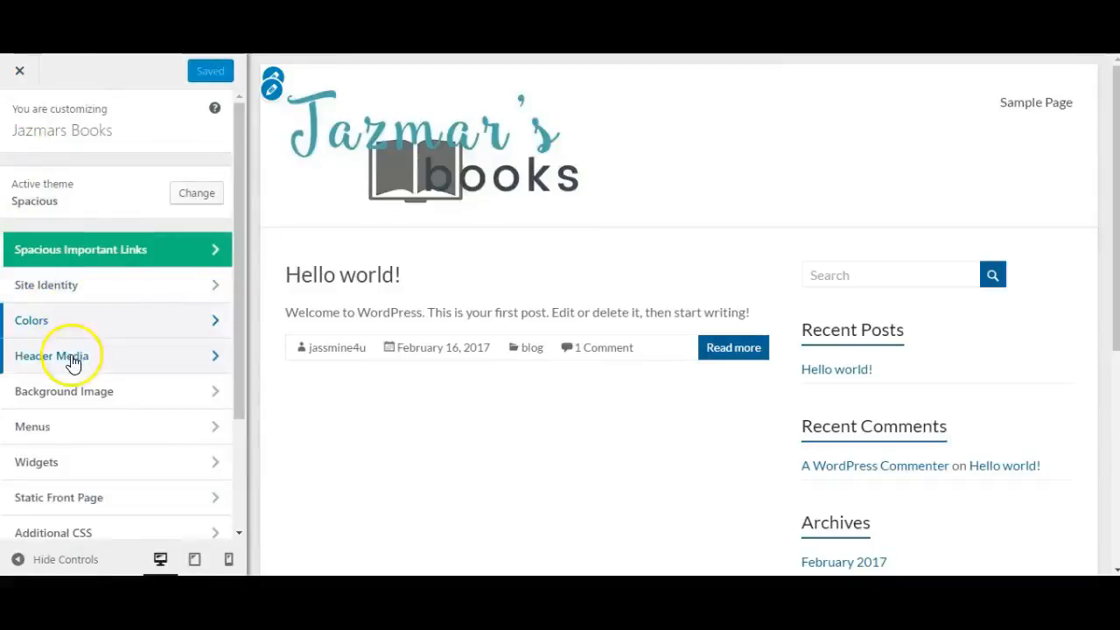
pyautogui.click(73, 359)
pyautogui.moveTo(237, 330); pyautogui.dragTo(231, 395)
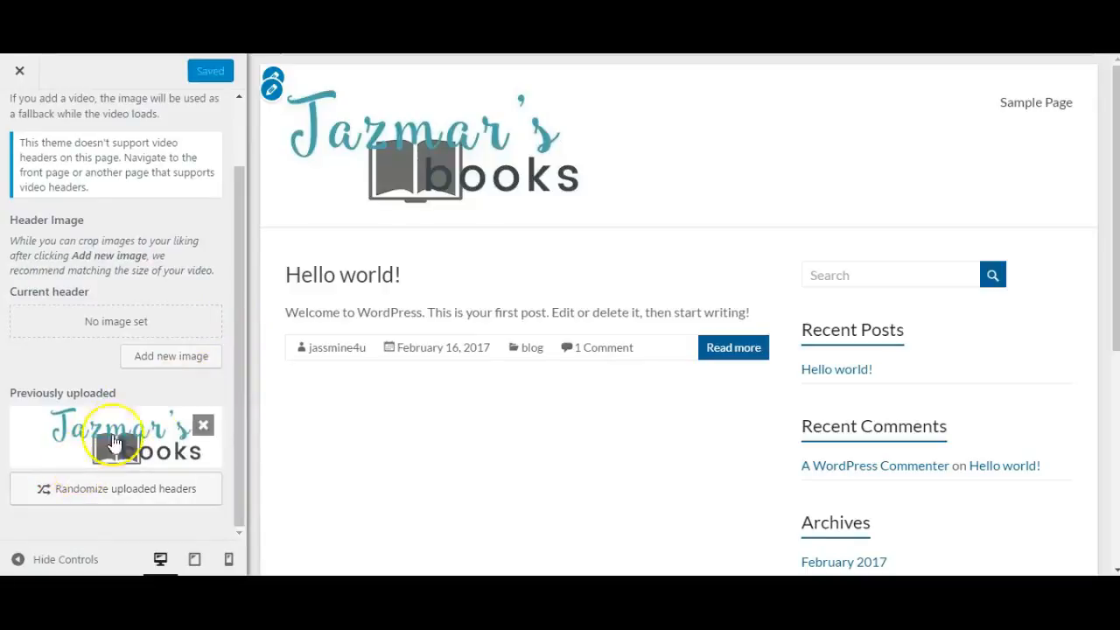
pyautogui.click(208, 426)
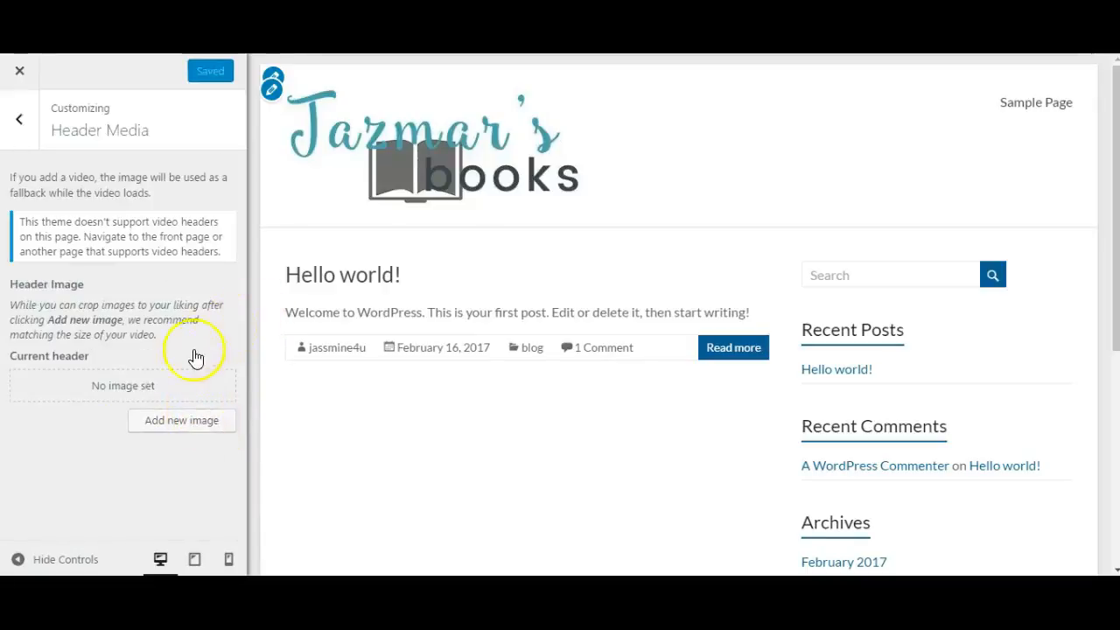
pyautogui.click(20, 74)
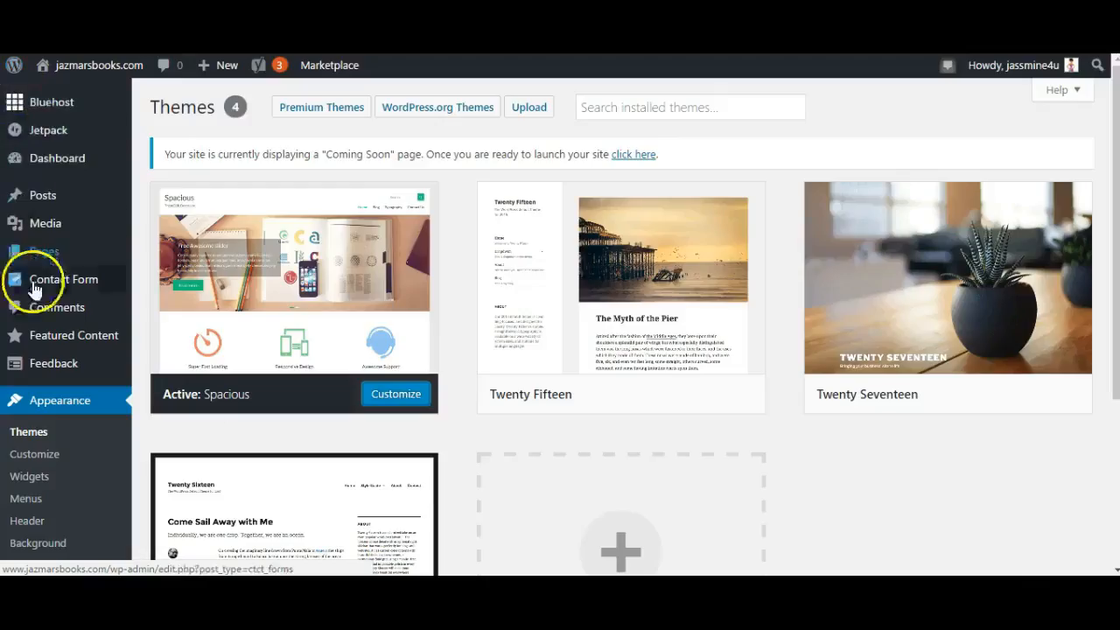
# Try cropped-site-image.png as the site's background image and remove it again.
pyautogui.click(378, 394)
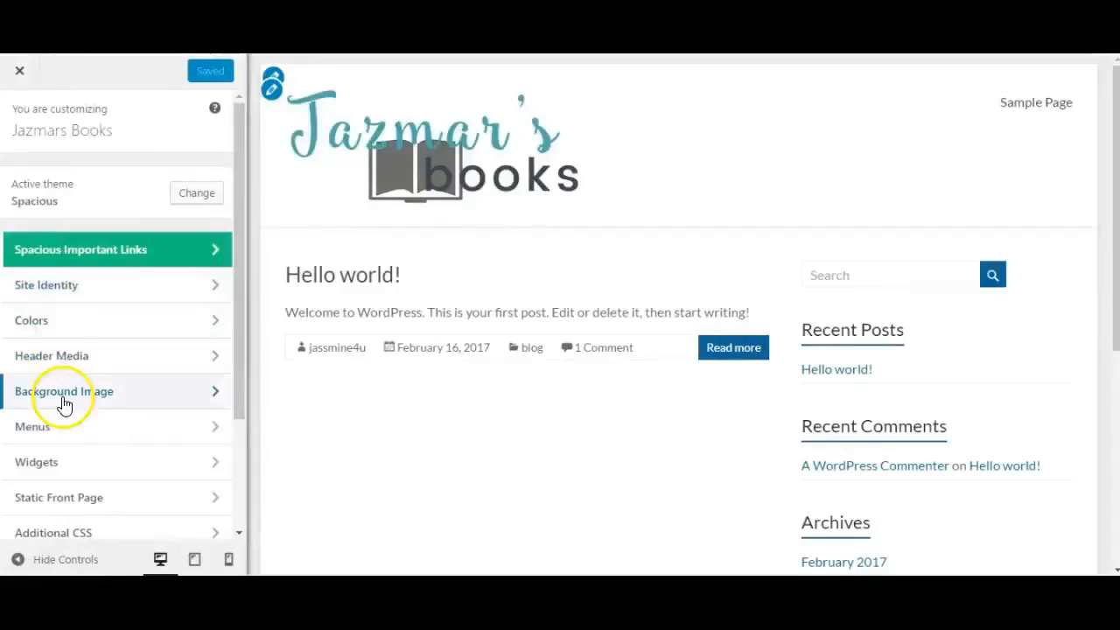
pyautogui.click(65, 394)
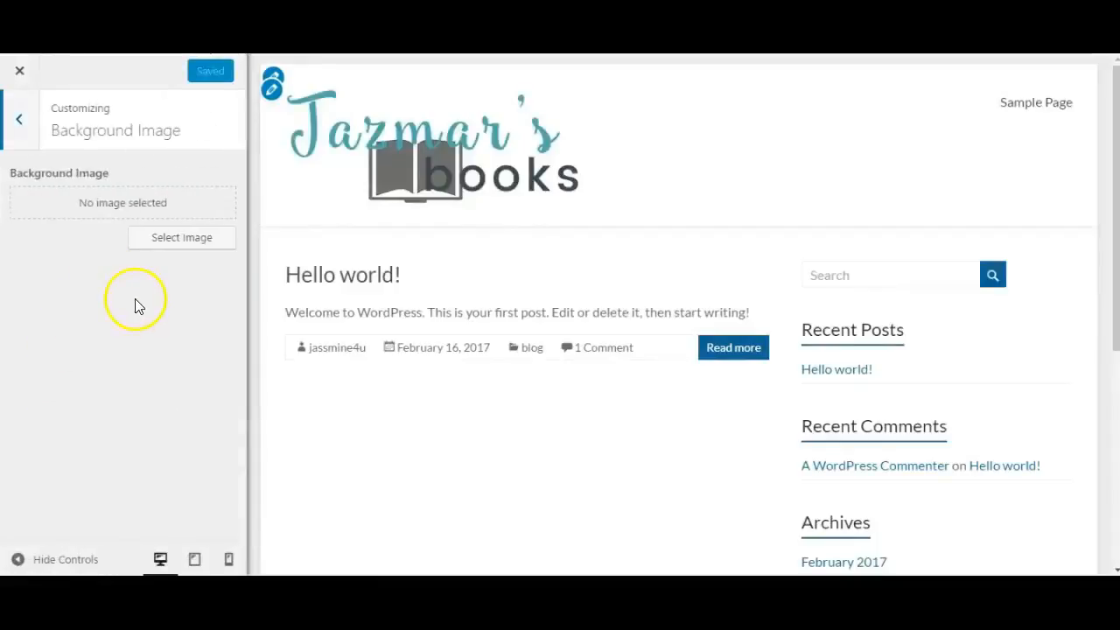
pyautogui.click(158, 247)
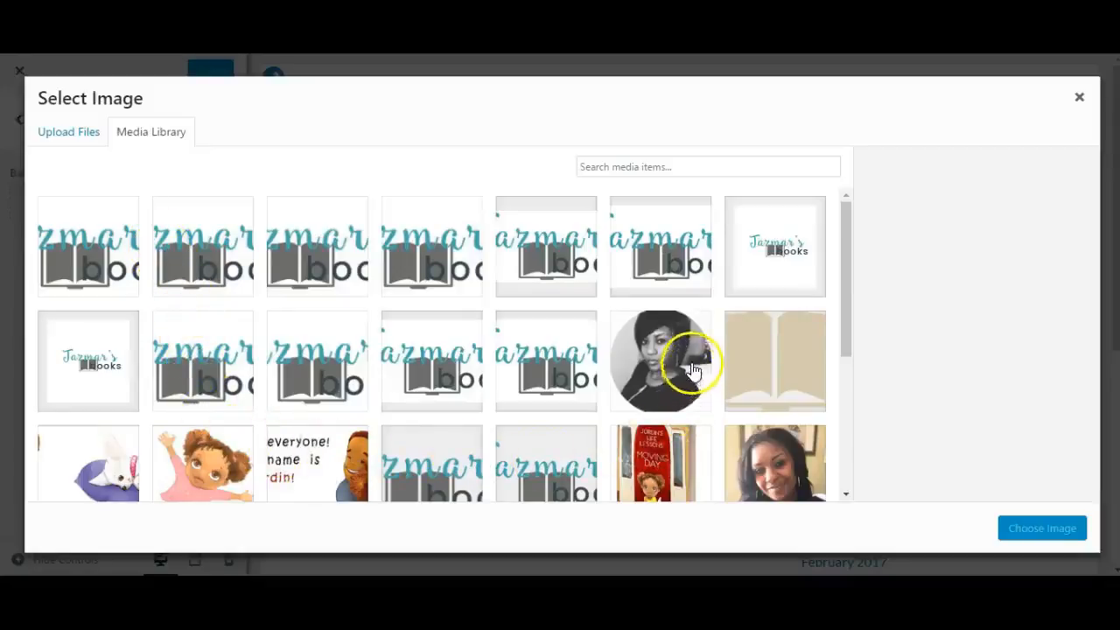
pyautogui.click(790, 359)
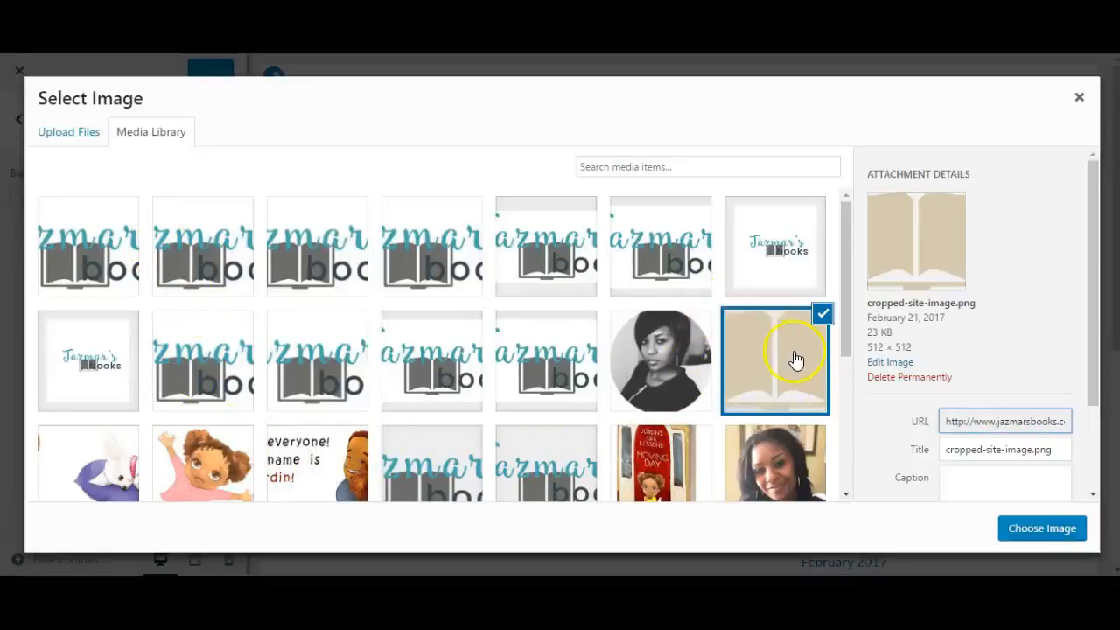
pyautogui.click(1028, 529)
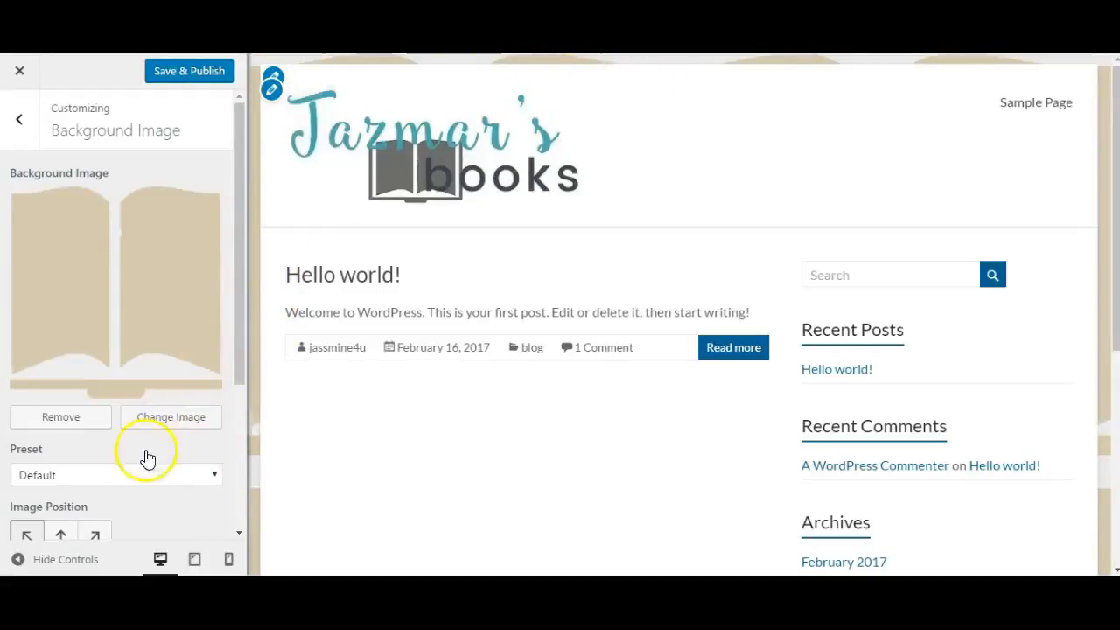
pyautogui.click(70, 419)
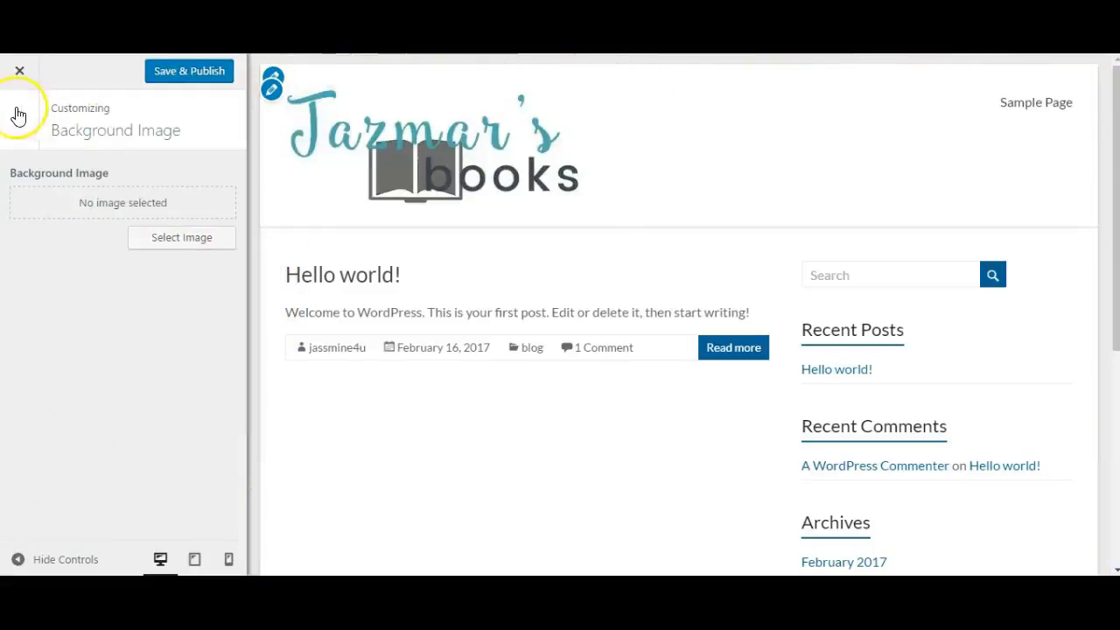
pyautogui.click(18, 115)
# Look through the Menus, Widgets and Static Front Page settings of the theme.
pyautogui.click(51, 431)
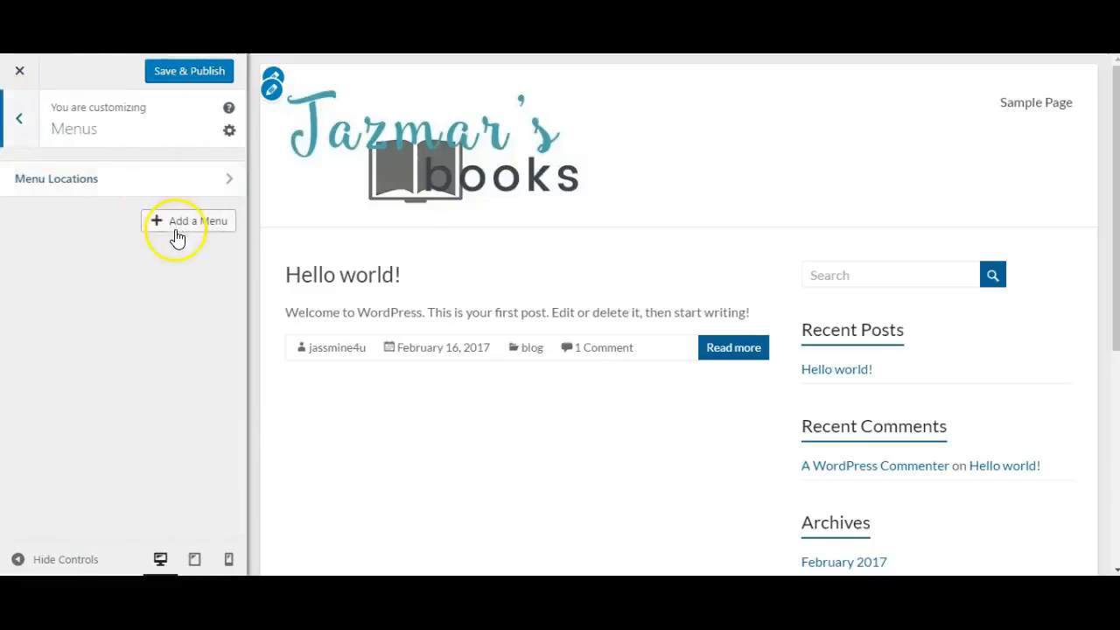
pyautogui.click(23, 117)
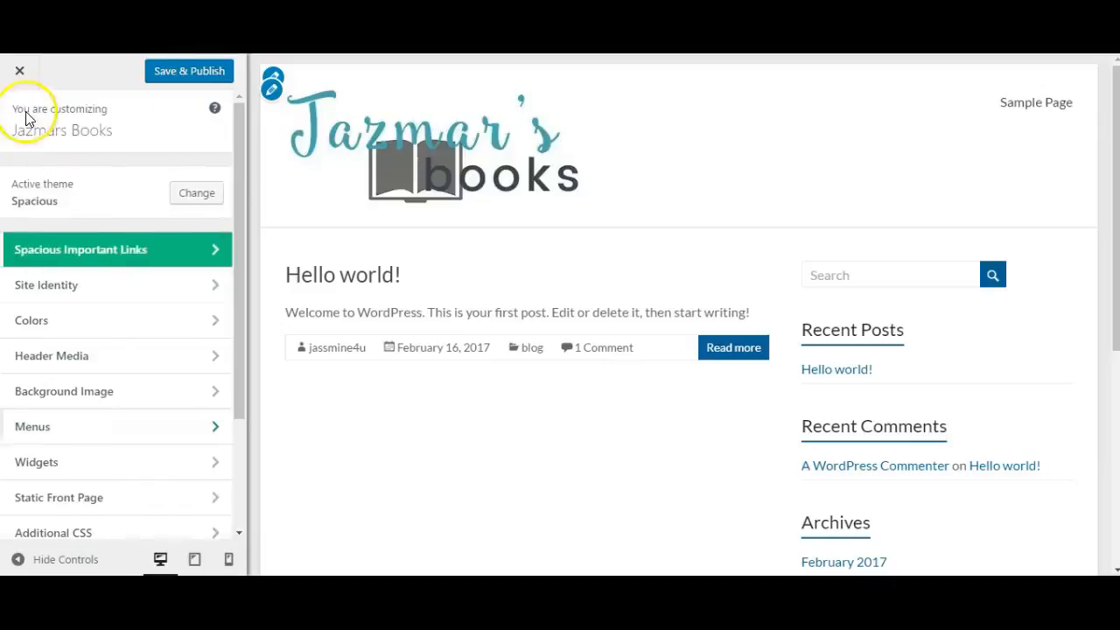
pyautogui.click(56, 463)
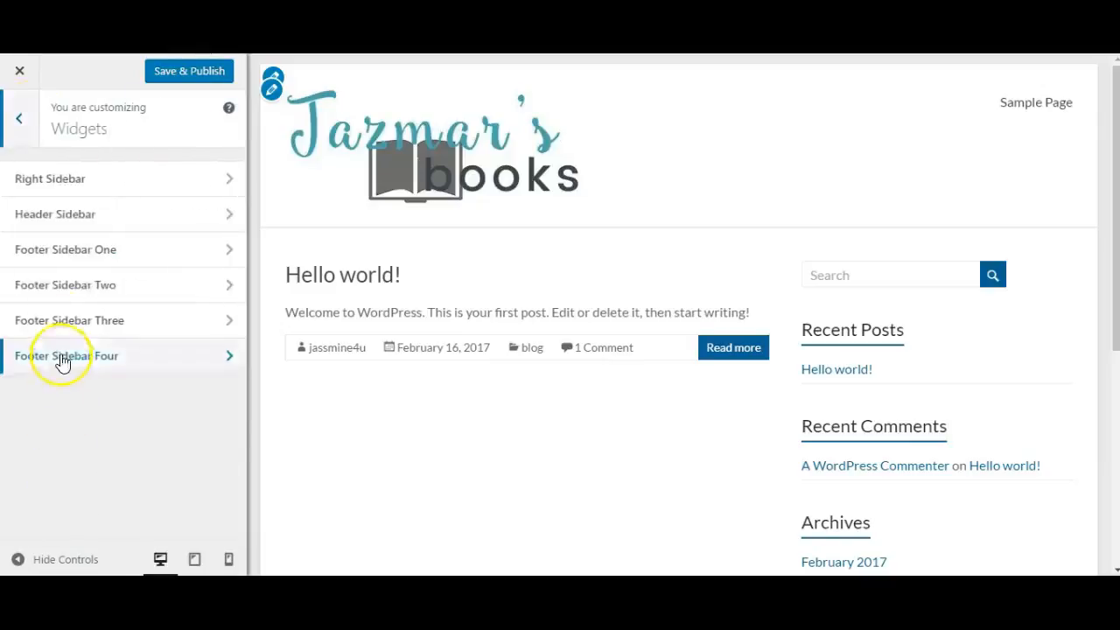
pyautogui.click(21, 117)
pyautogui.scroll(-3, 72, 391)
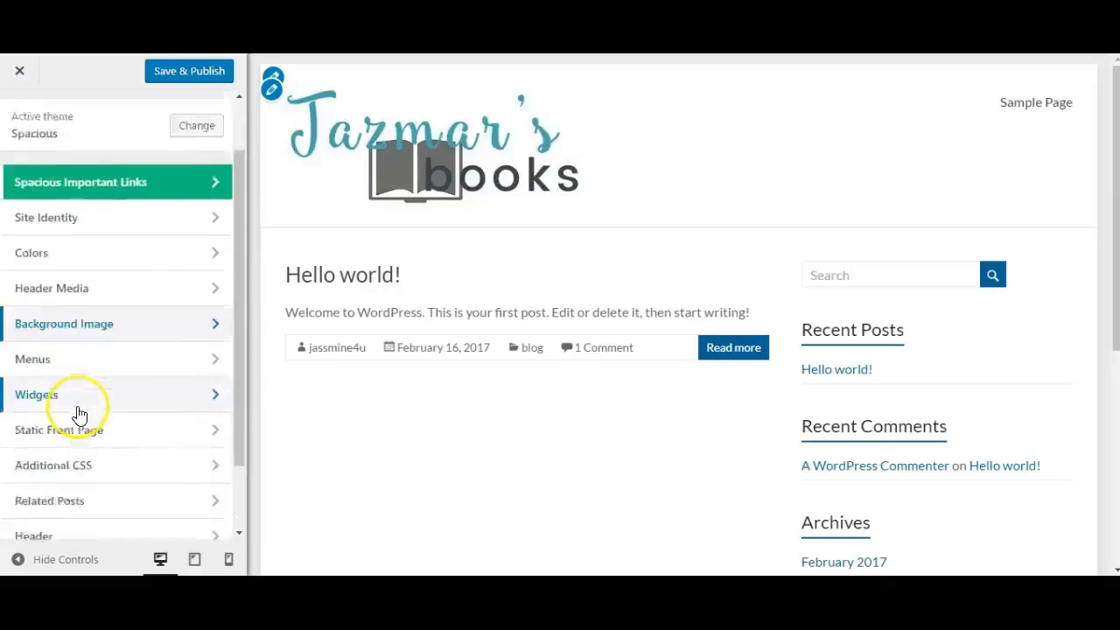
pyautogui.click(75, 347)
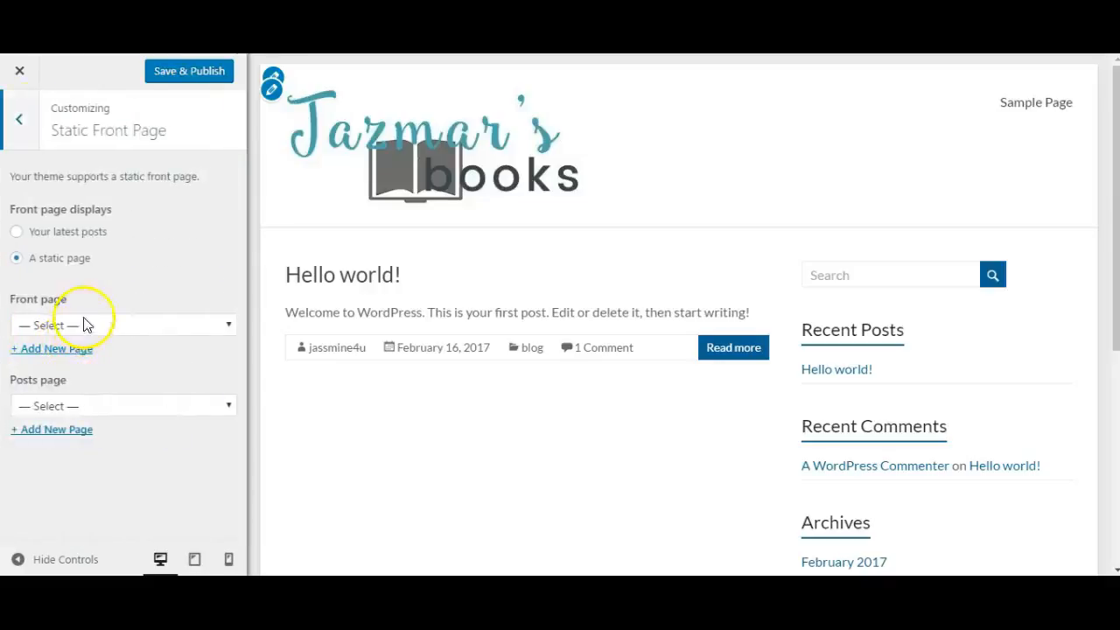
pyautogui.click(23, 121)
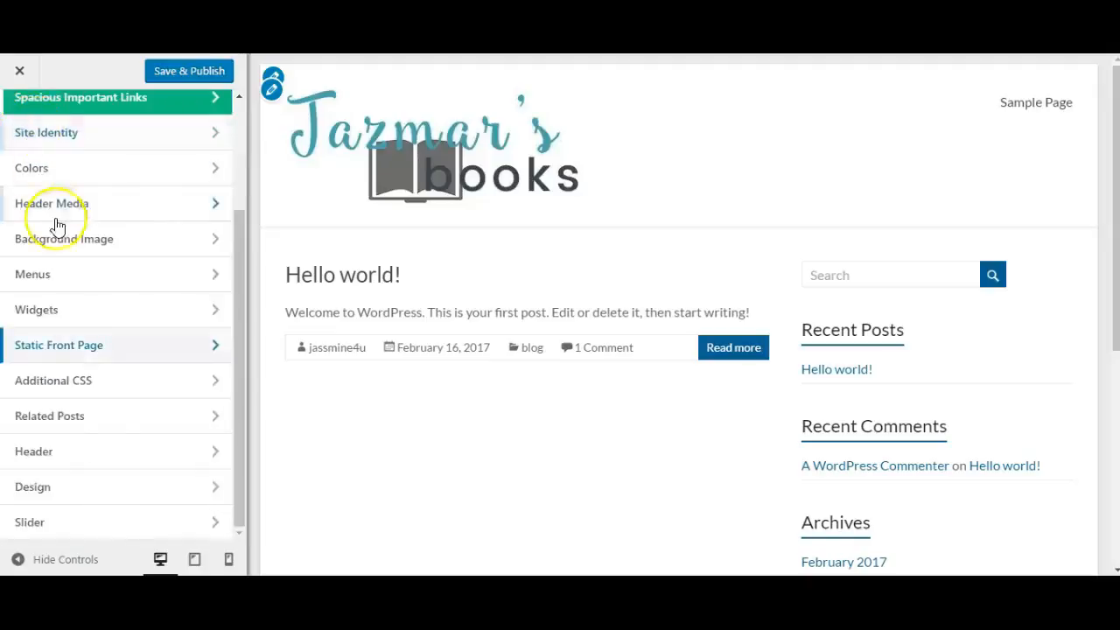
# Try the Header Text Only display option for the header and switch back to Header Logo Only.
pyautogui.click(91, 454)
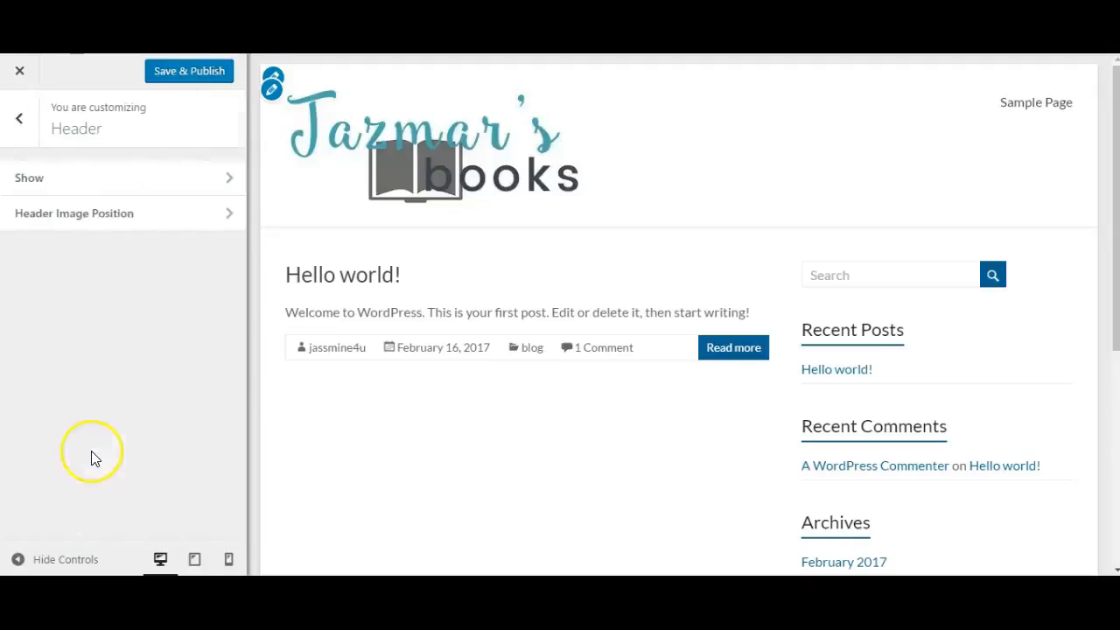
pyautogui.click(85, 183)
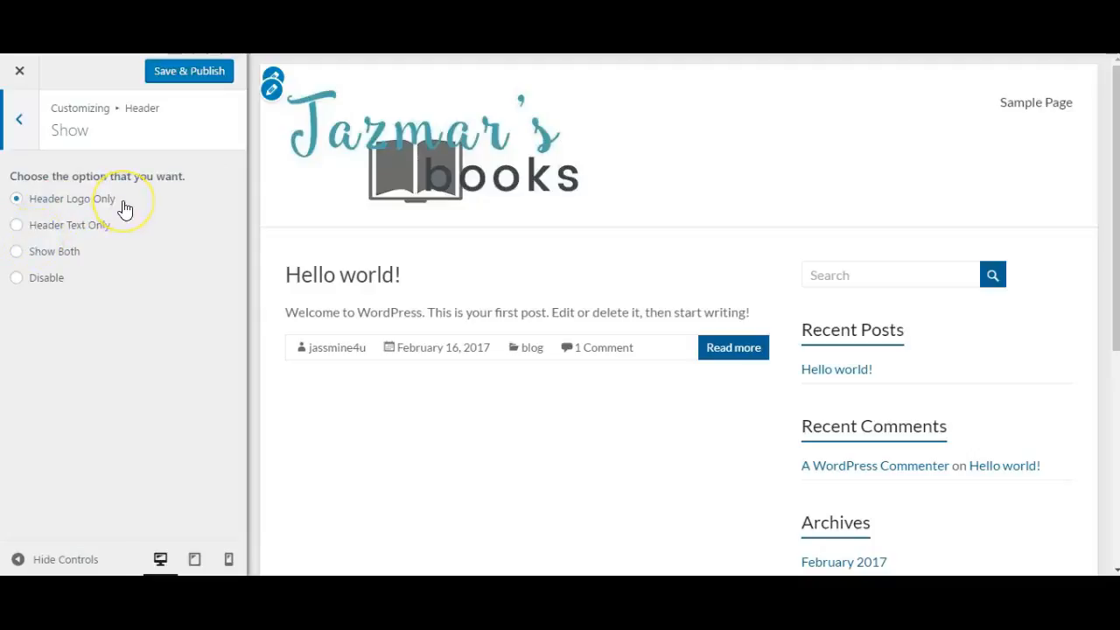
pyautogui.click(65, 229)
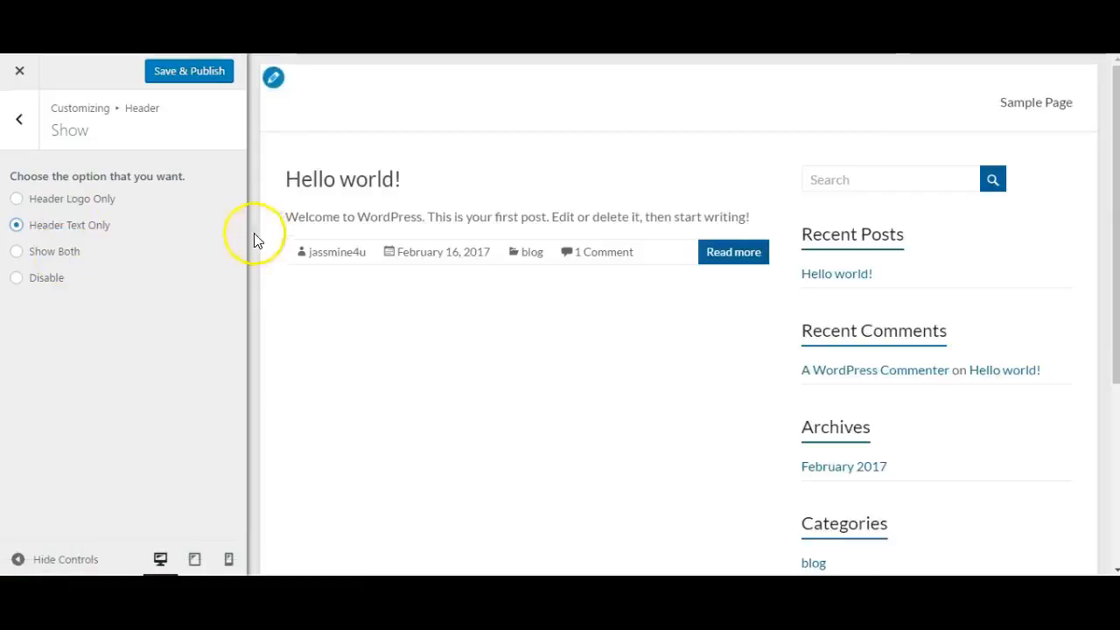
pyautogui.click(105, 200)
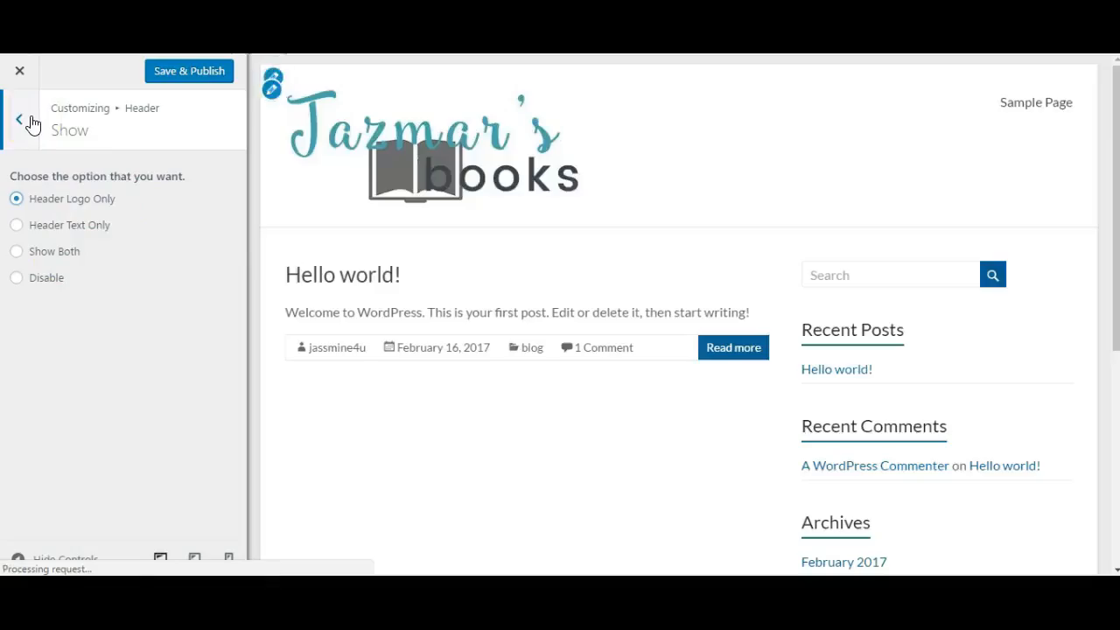
pyautogui.click(27, 121)
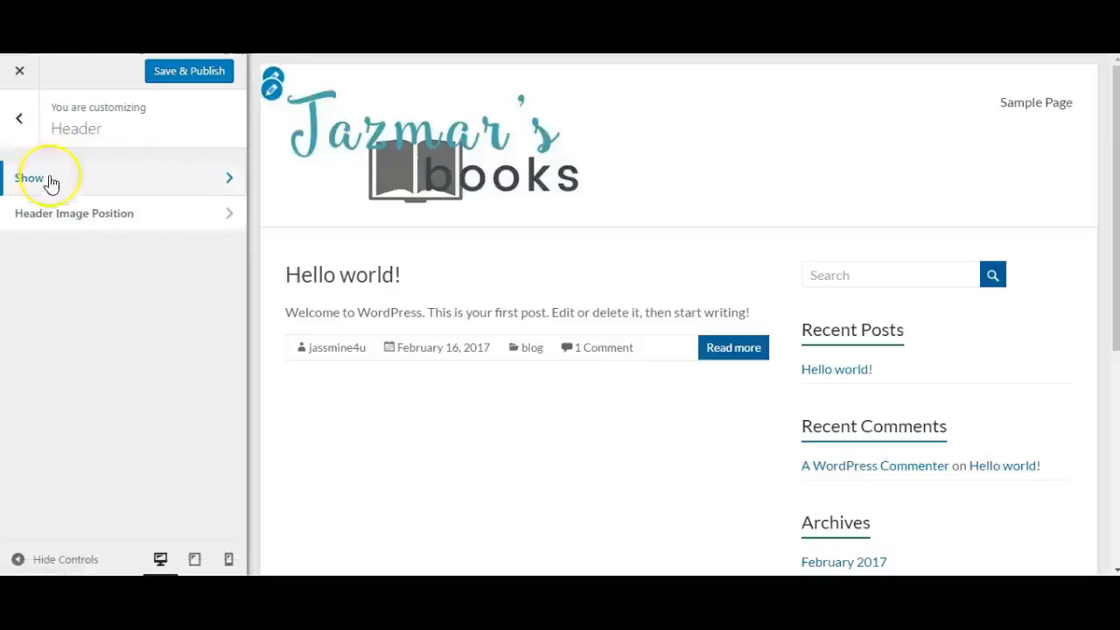
pyautogui.click(21, 120)
# Preview the left-sidebar default layout in the Design settings and select the centered layout without a sidebar.
pyautogui.click(46, 501)
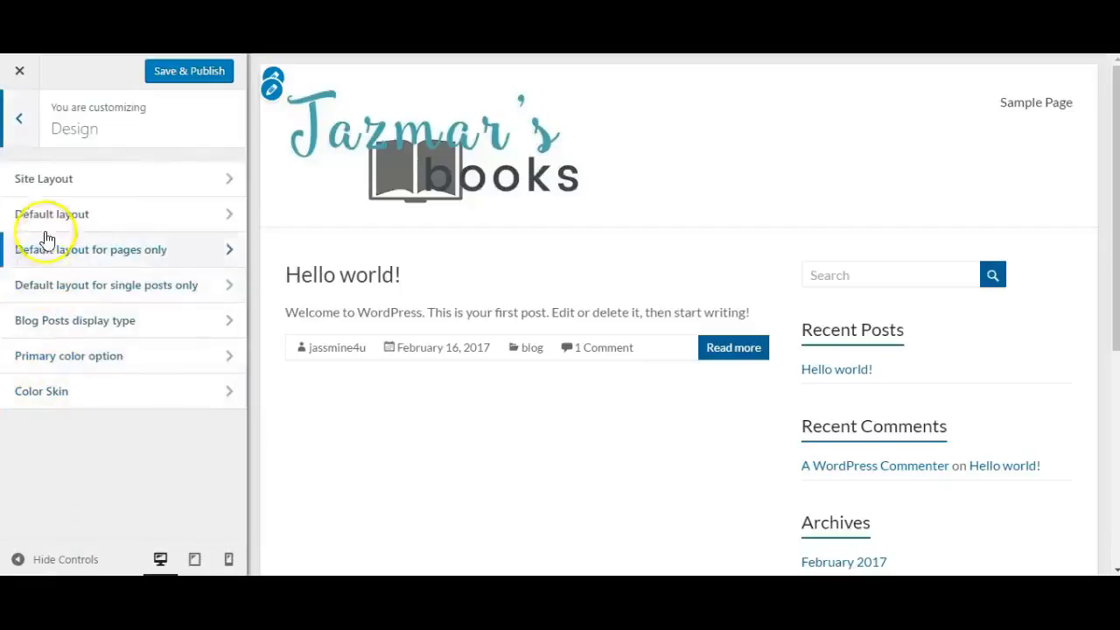
pyautogui.click(50, 217)
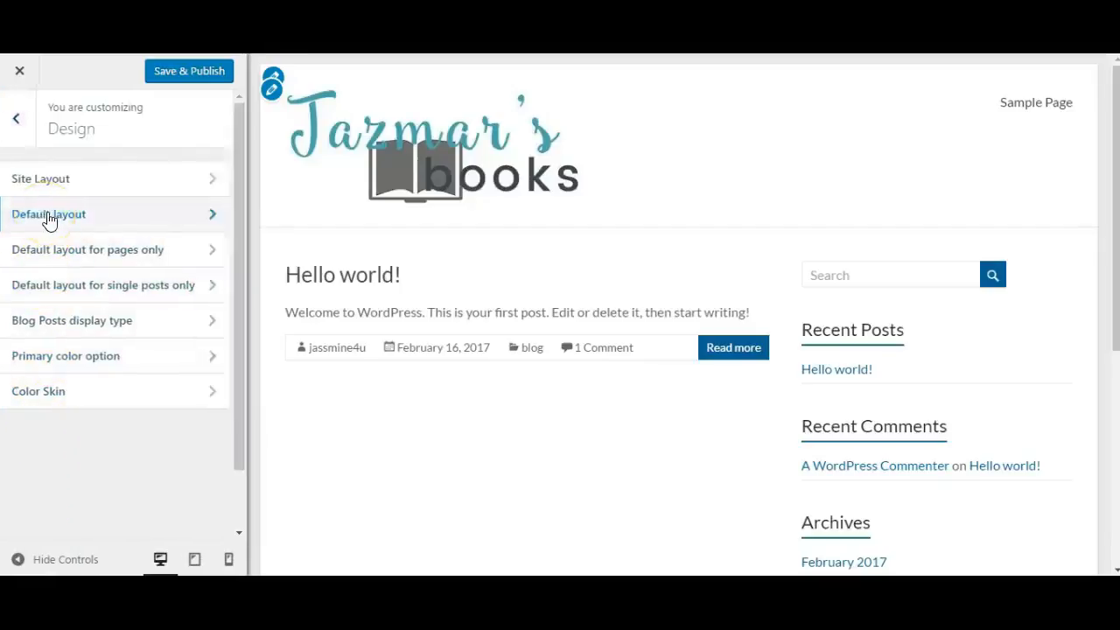
pyautogui.click(77, 381)
pyautogui.scroll(-1, 144, 358)
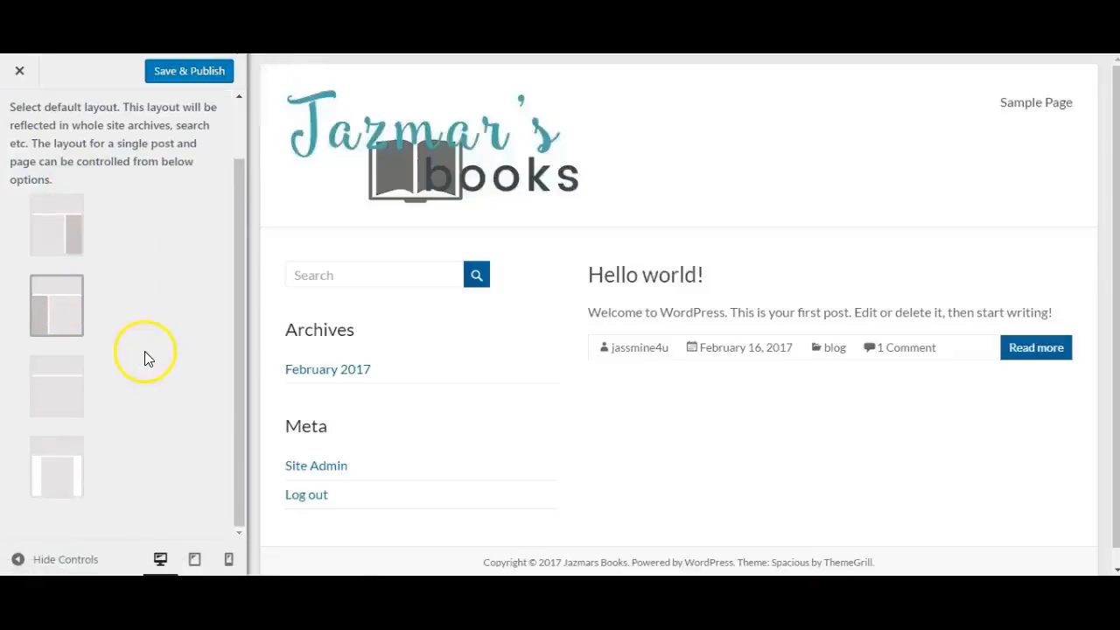
pyautogui.click(68, 466)
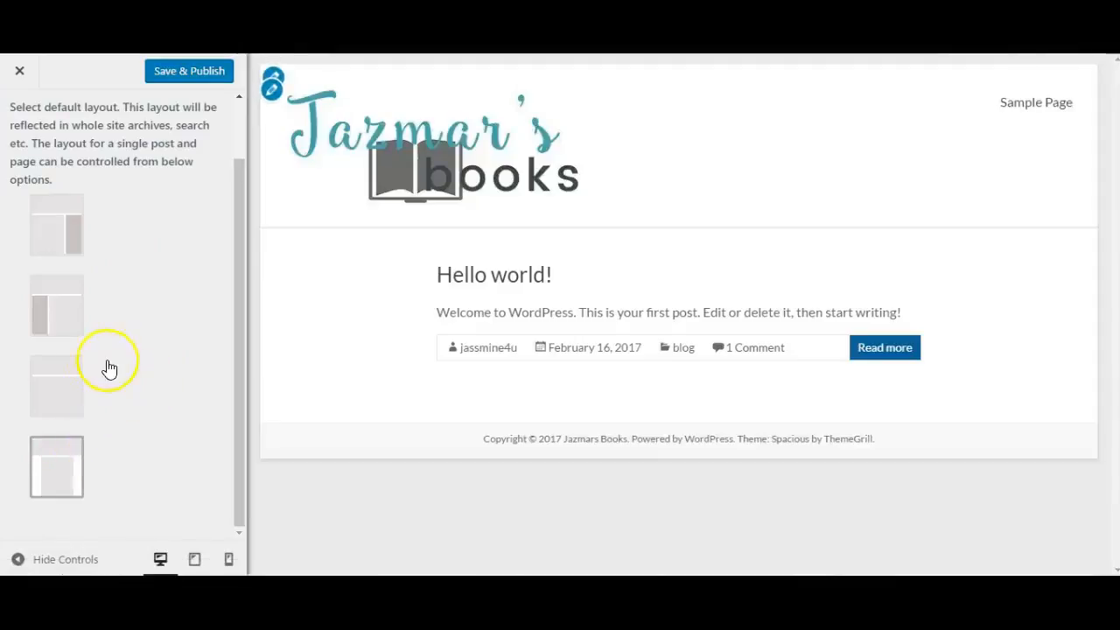
# Select the full-width layout without a sidebar as the site's default layout.
pyautogui.click(52, 396)
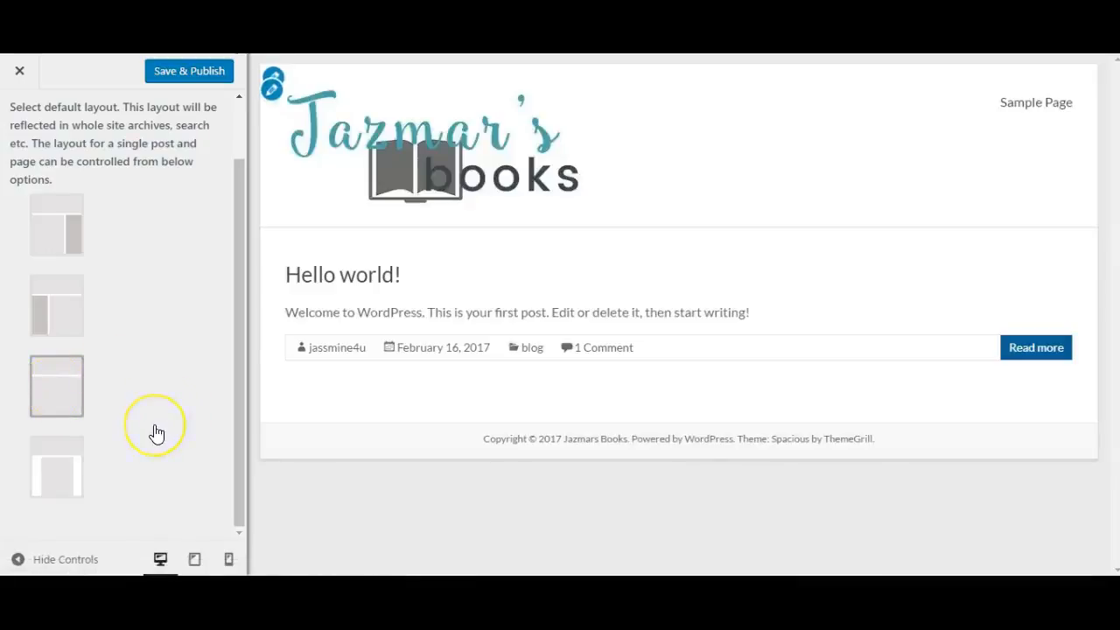
pyautogui.scroll(1, 156, 433)
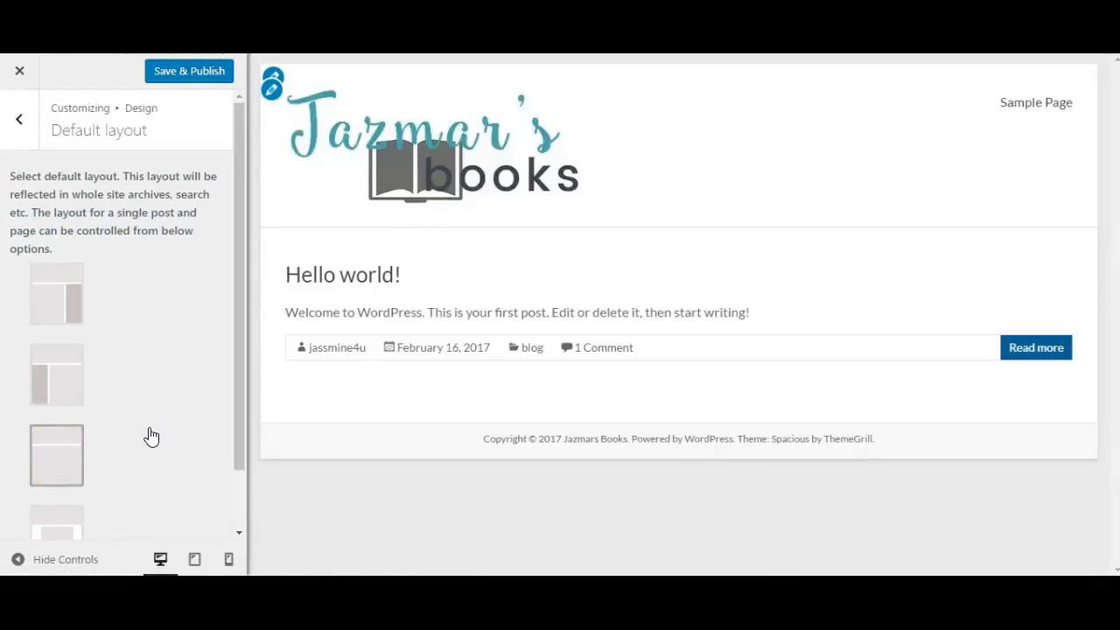
pyautogui.click(16, 123)
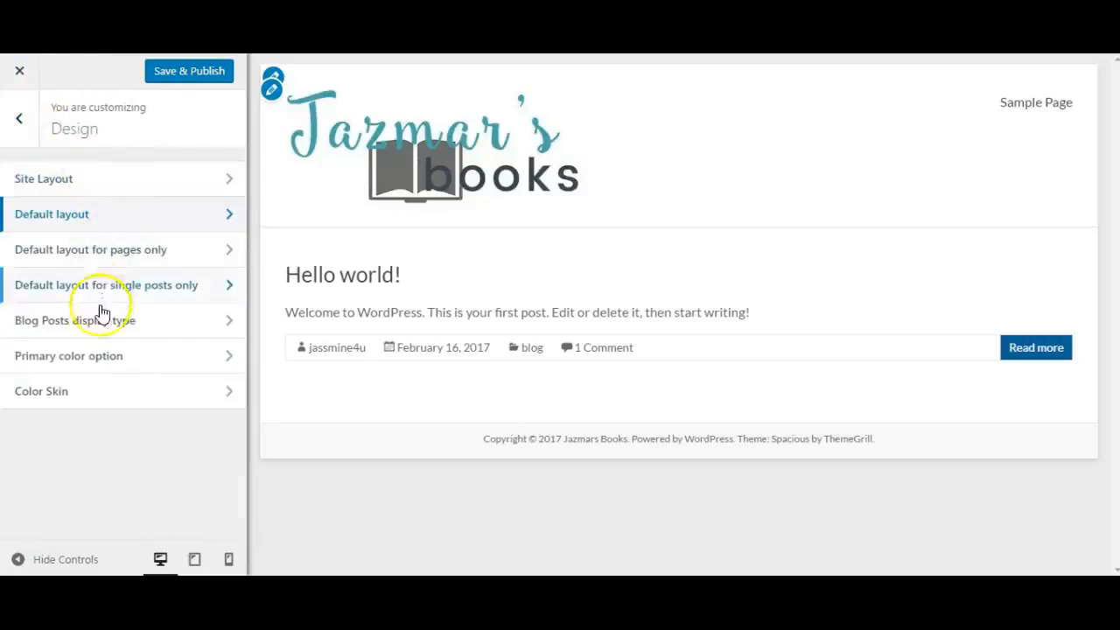
# Try the dark color skin in the Design settings and switch back to the light skin.
pyautogui.click(97, 393)
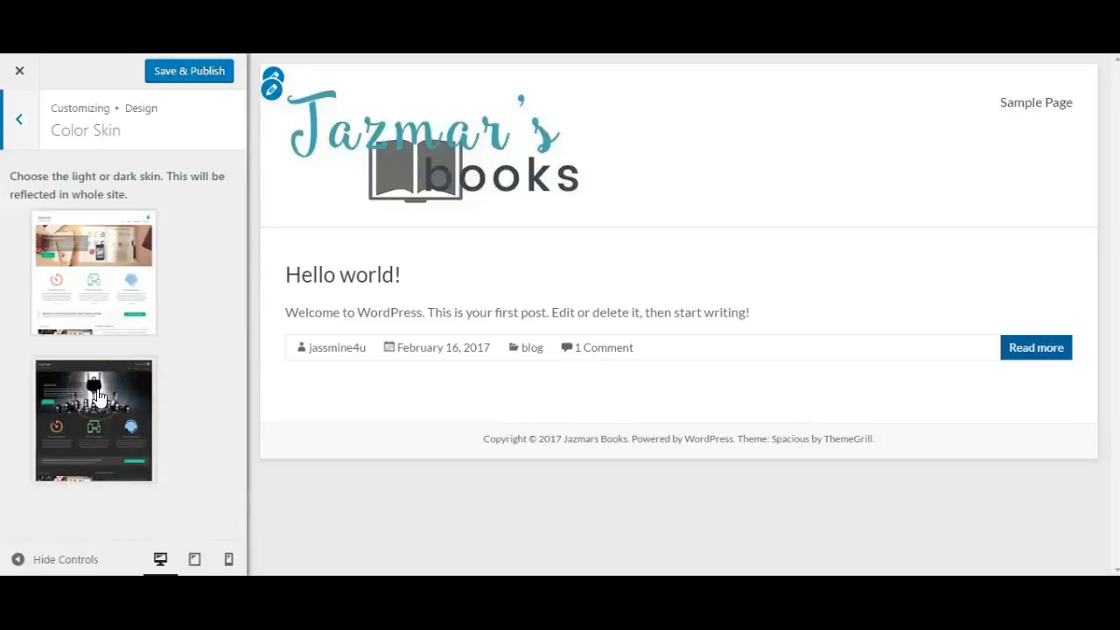
pyautogui.click(102, 404)
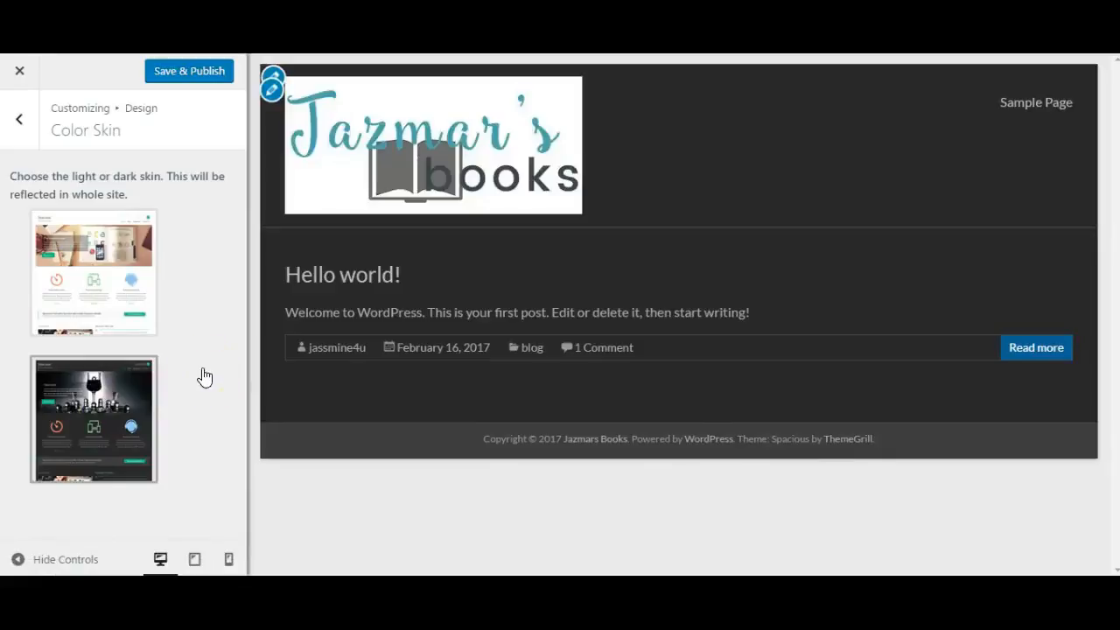
pyautogui.click(109, 288)
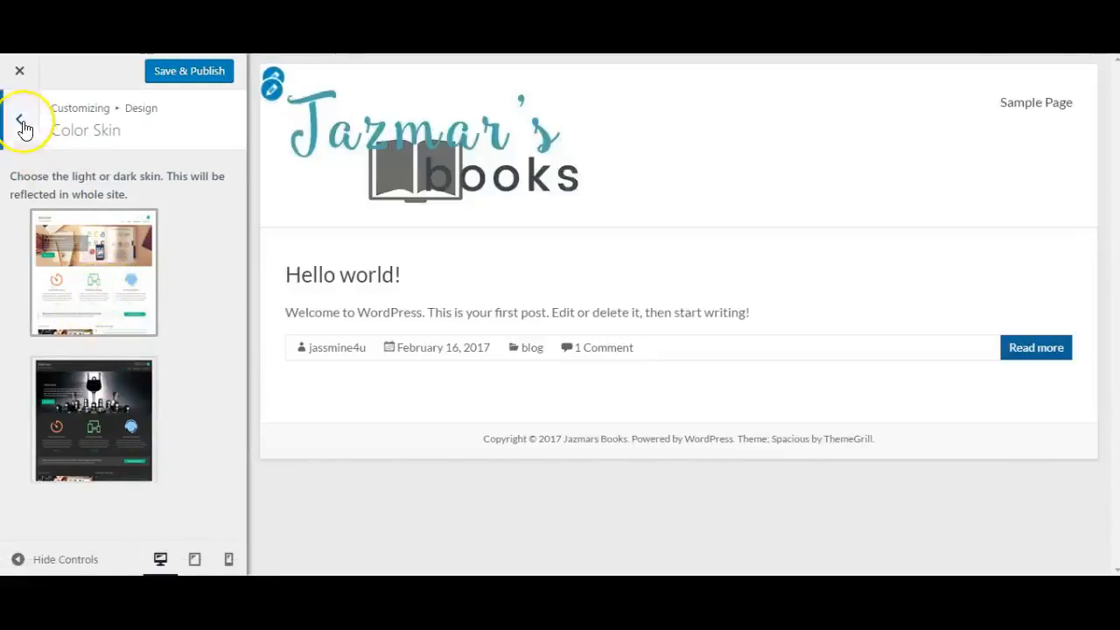
pyautogui.click(24, 127)
pyautogui.click(25, 129)
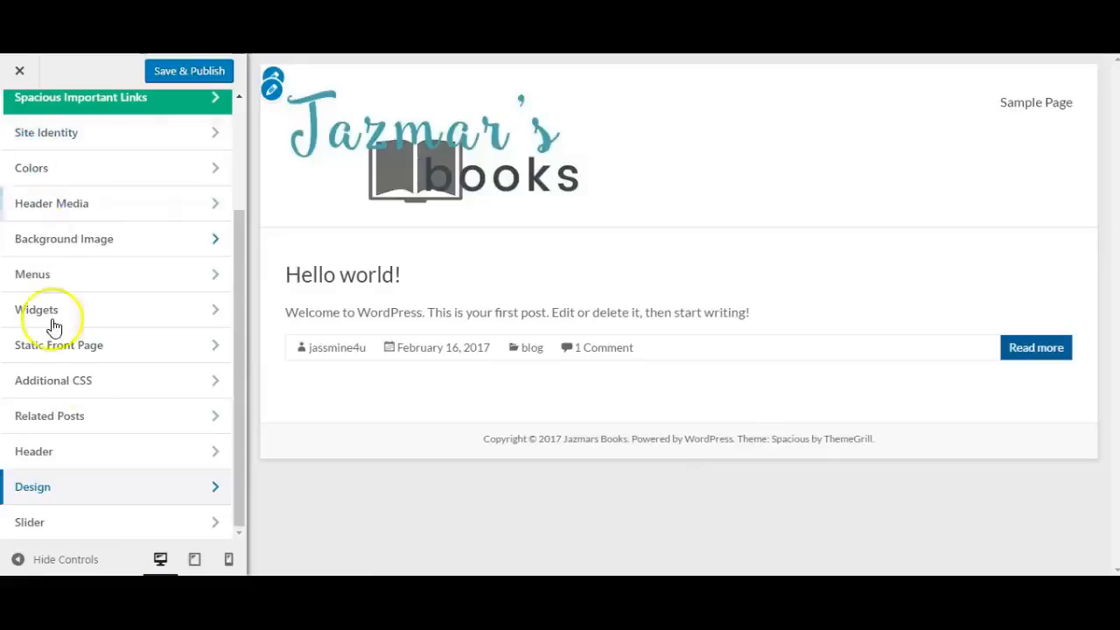
# Choose Jordins-21.jpg from the media library as the image for slider Image Upload #1.
pyautogui.click(79, 528)
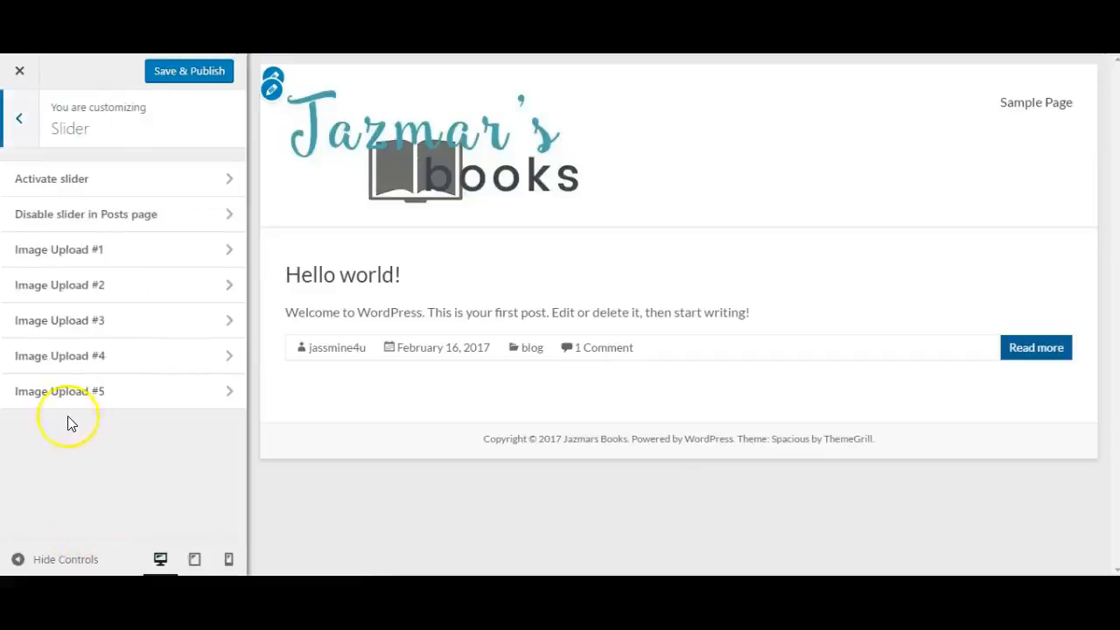
pyautogui.click(57, 251)
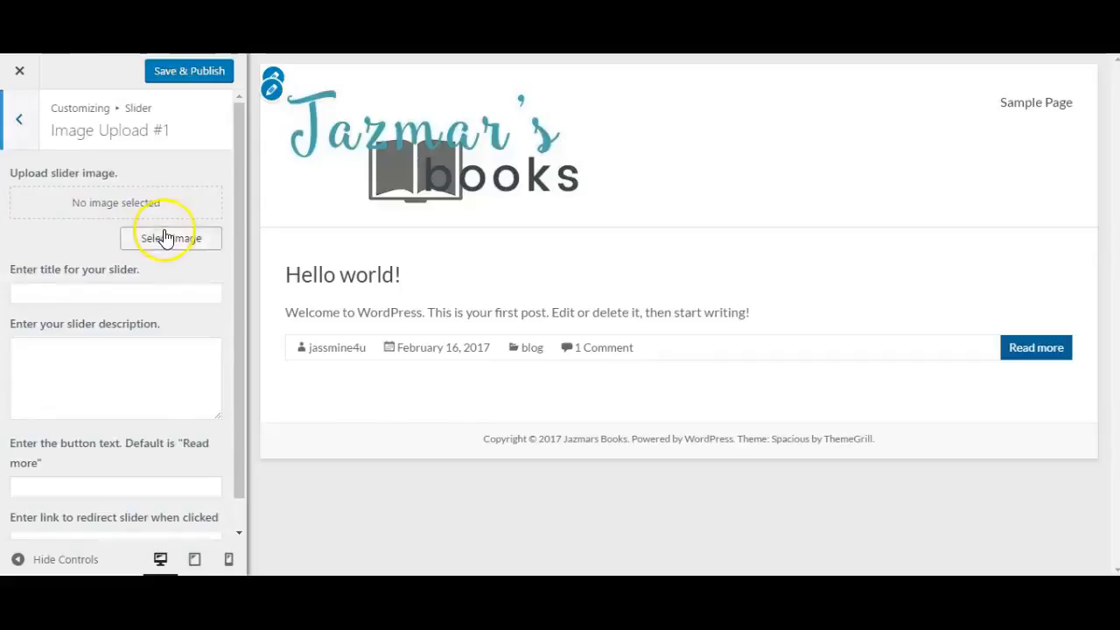
pyautogui.click(167, 238)
pyautogui.scroll(-1, 228, 219)
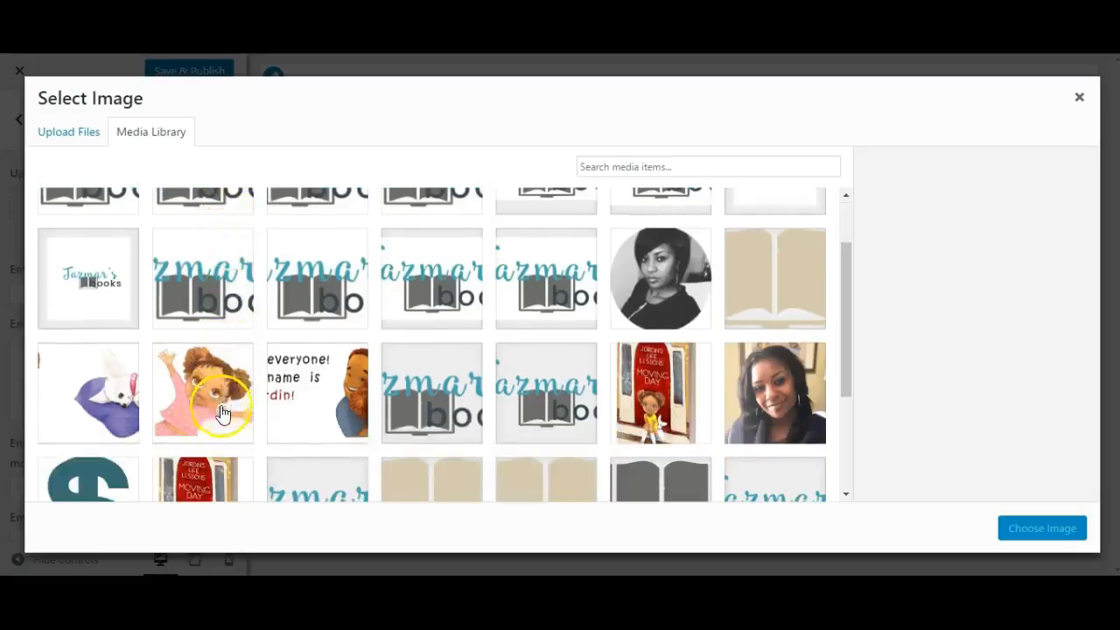
pyautogui.click(126, 420)
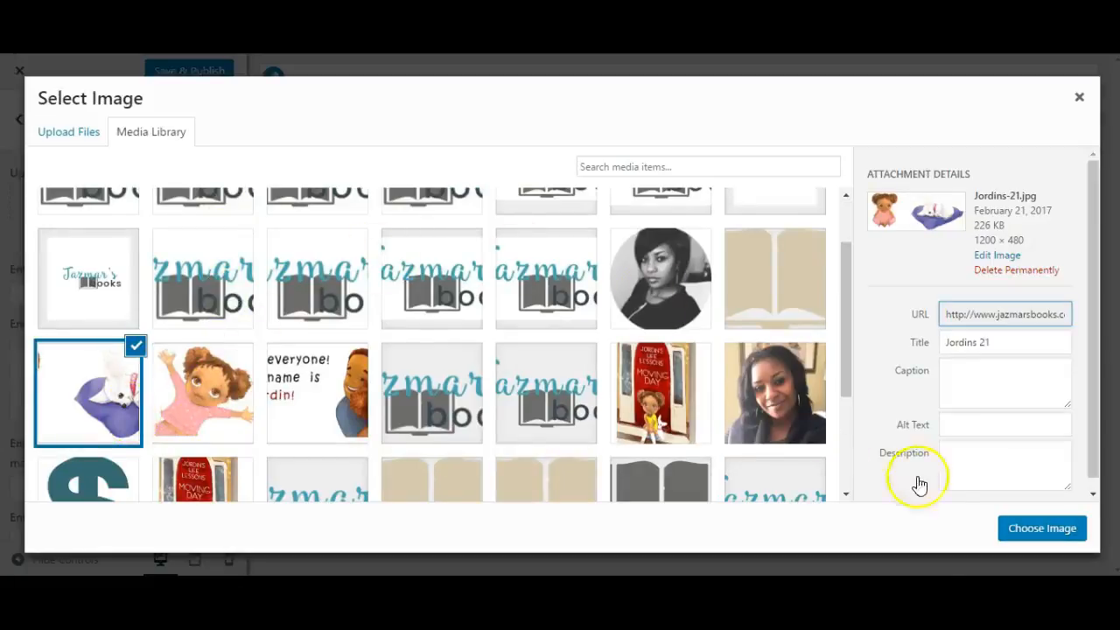
pyautogui.click(1033, 529)
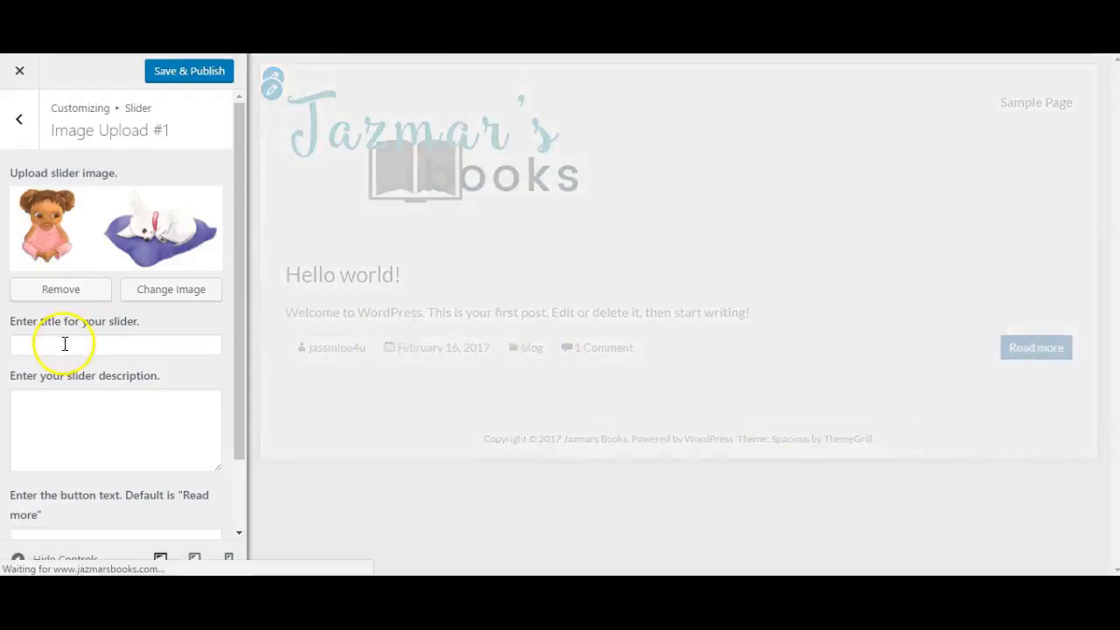
# Give the first slide the title "Jordin's Life Lessons, Moving Day" and the button text "Read More".
pyautogui.click(65, 345)
pyautogui.write("Jordin's ")
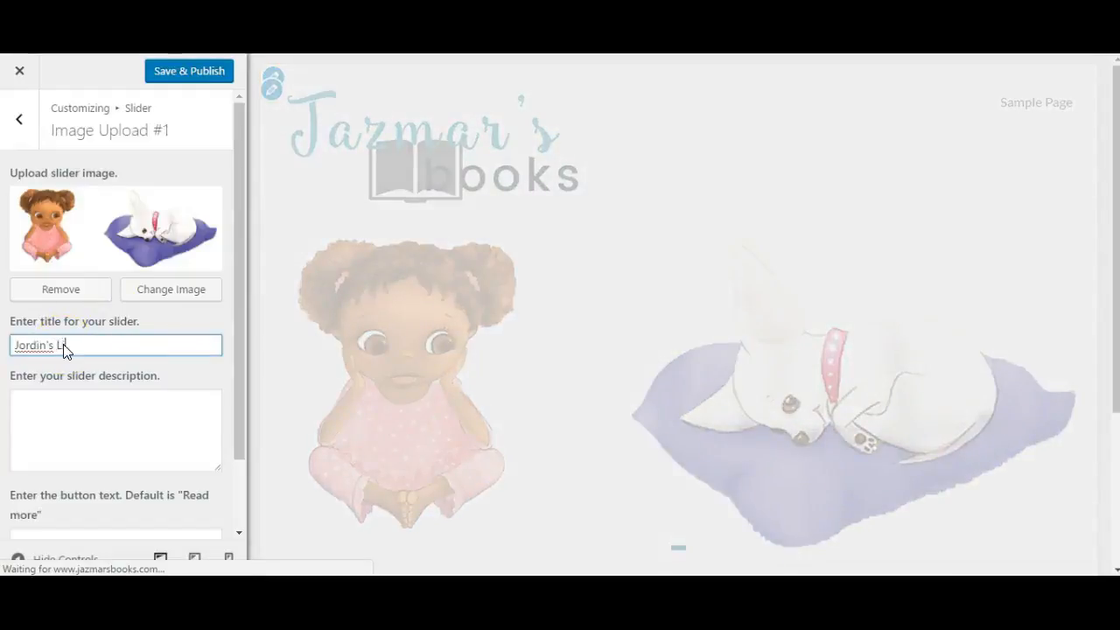
pyautogui.write('Life Lessons, Moving Day')
pyautogui.press('Tab')
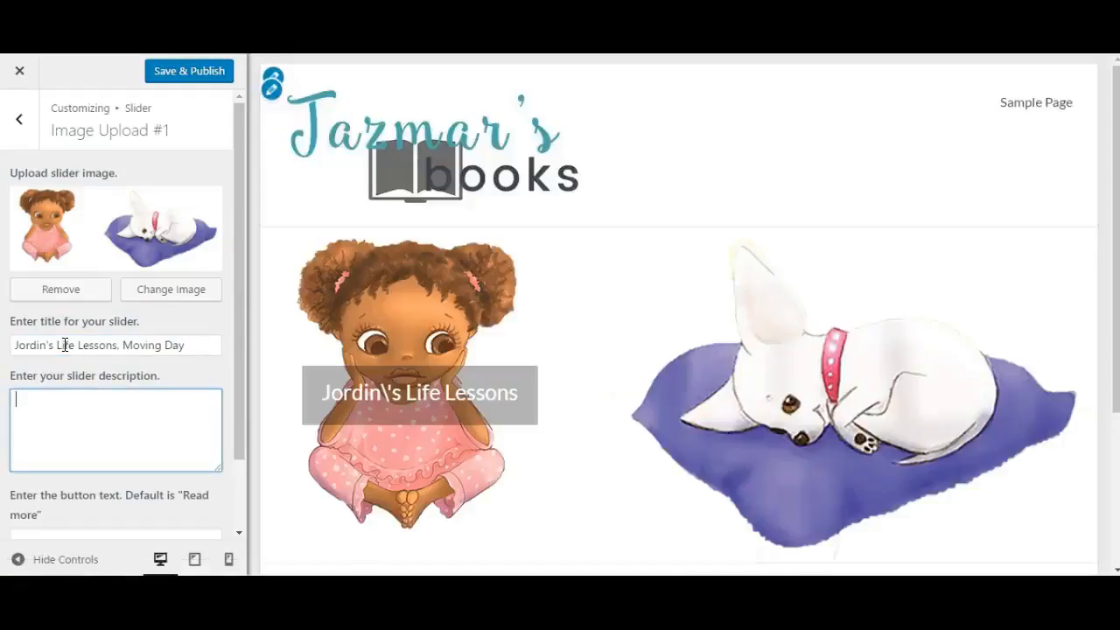
pyautogui.scroll(-2, 64, 350)
pyautogui.click(77, 448)
pyautogui.write('Read More')
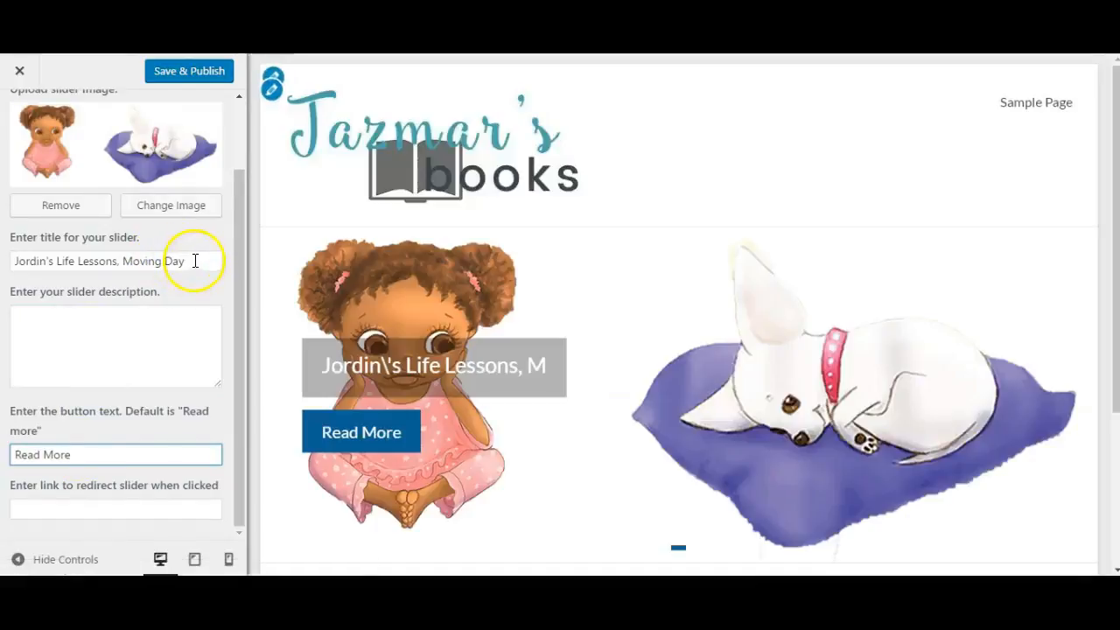
# Move the first slide's title text "Jordin's Life Lessons, Moving Day" into its slider description, leaving the title empty.
pyautogui.click(194, 261)
pyautogui.moveTo(195, 261); pyautogui.dragTo(13, 260)
pyautogui.hotkey('ctrl', 'x')
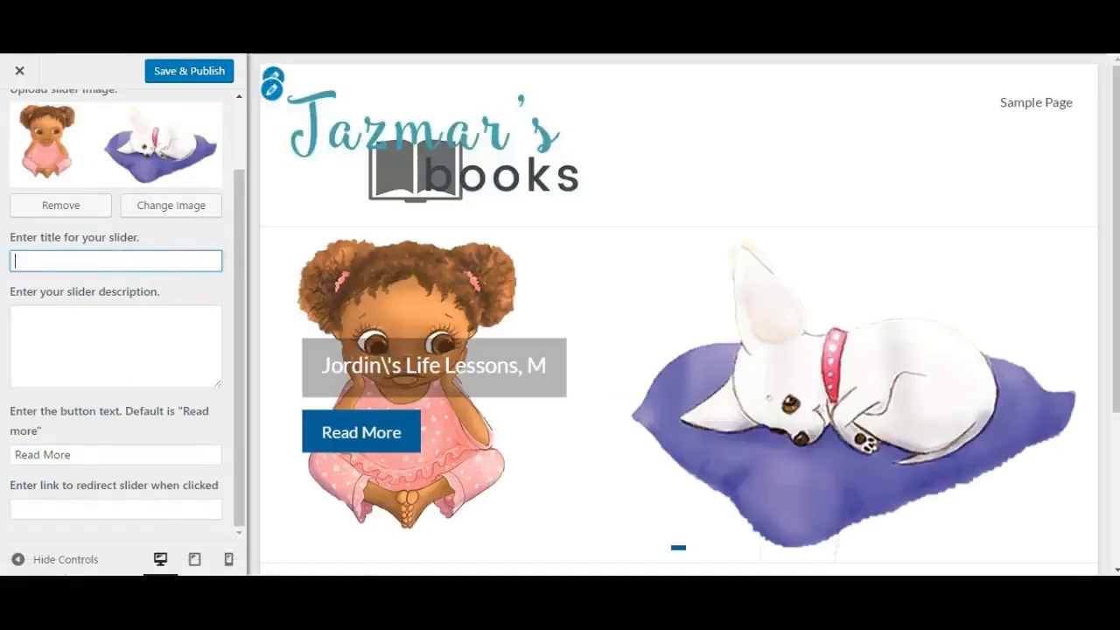
pyautogui.click(51, 317)
pyautogui.hotkey('ctrl', 'v')
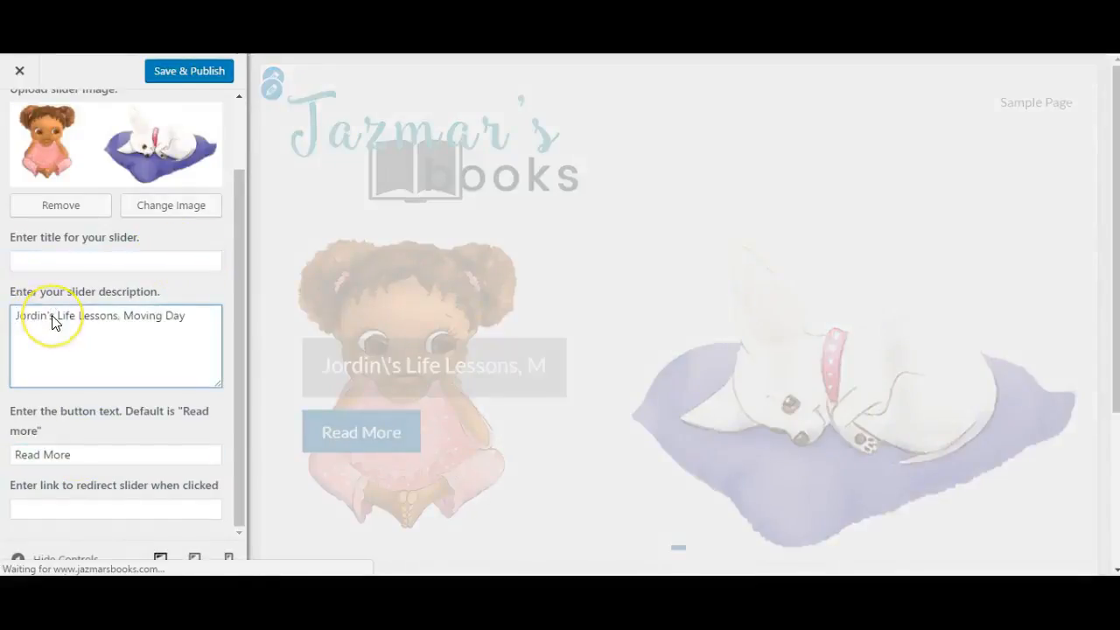
pyautogui.click(114, 369)
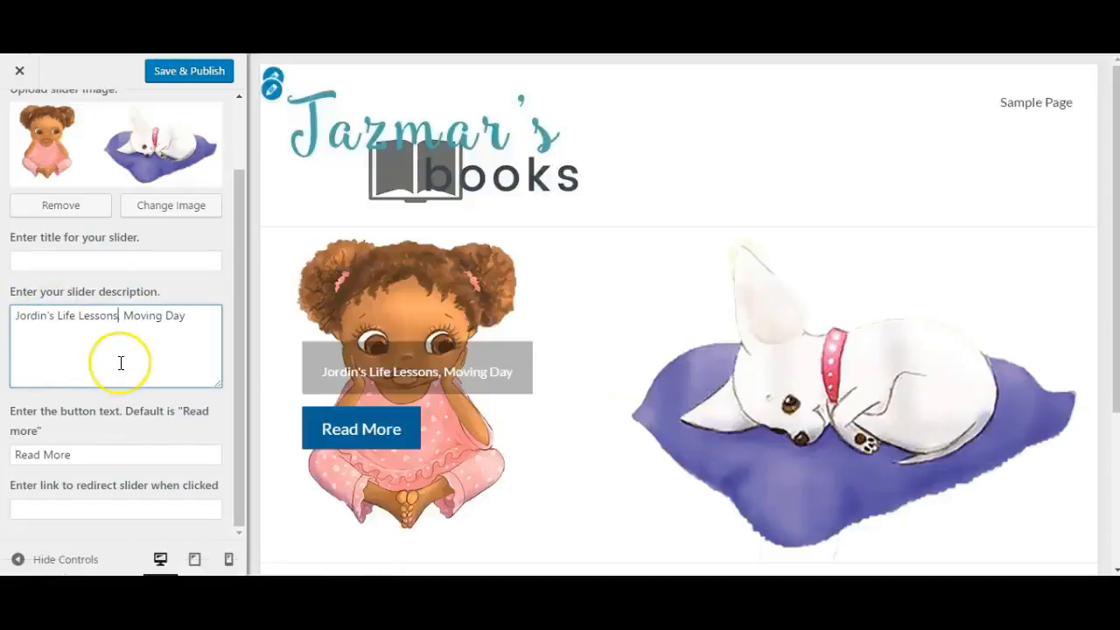
pyautogui.click(178, 322)
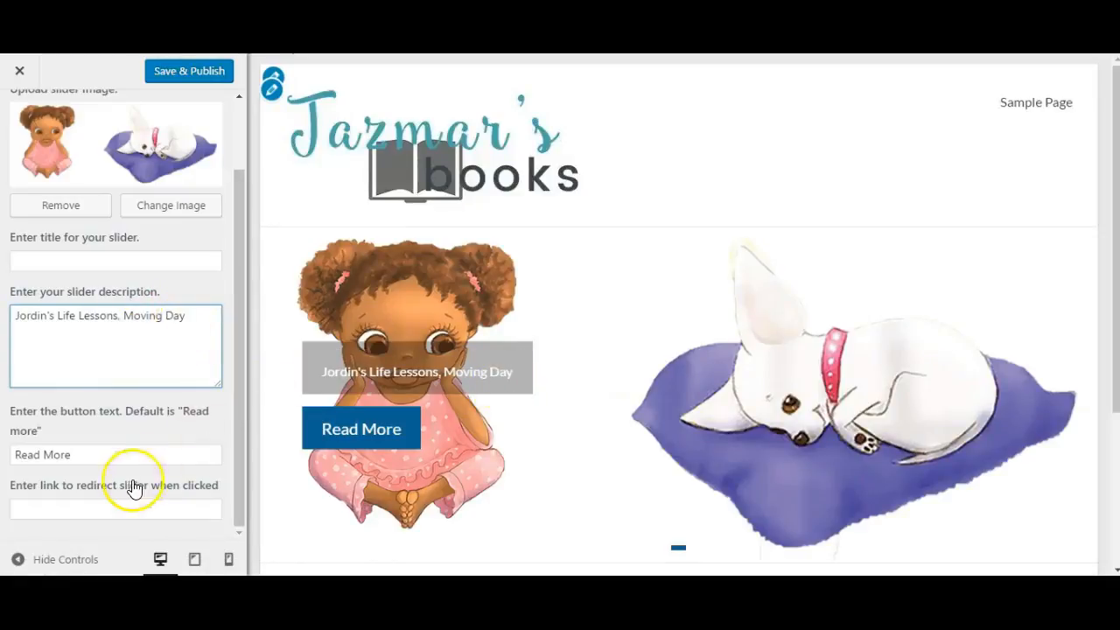
pyautogui.click(115, 505)
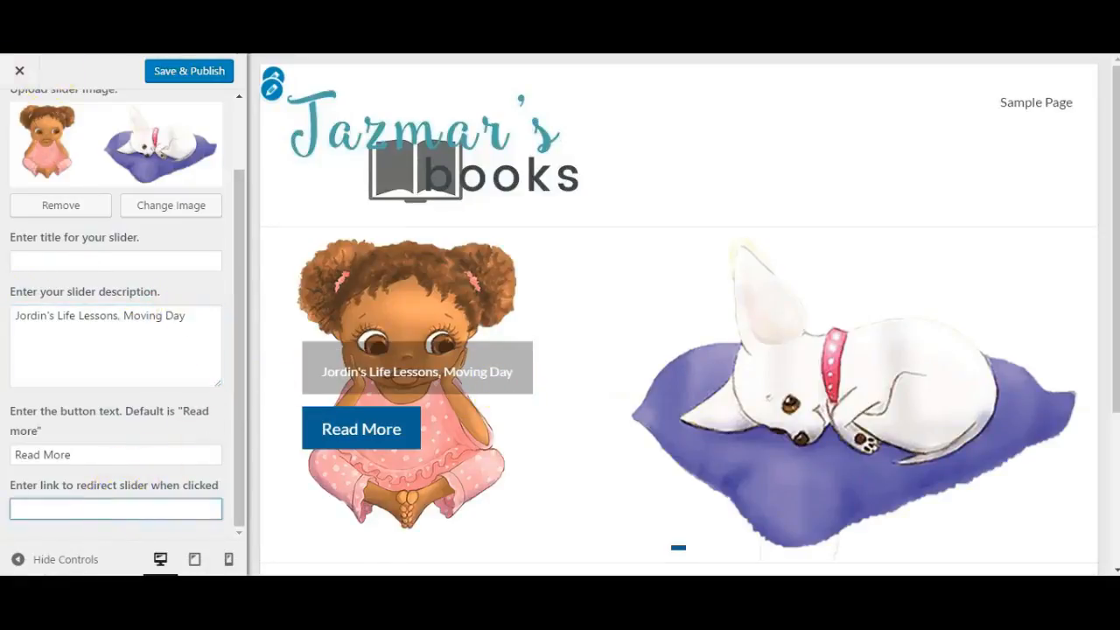
pyautogui.hotkey('ctrl', 'v')
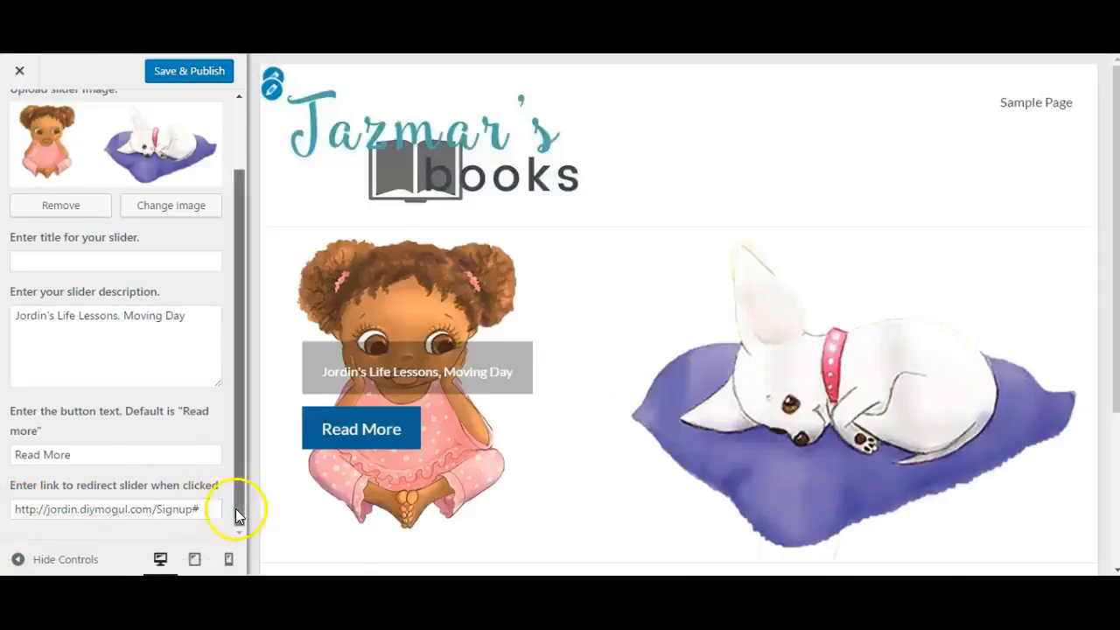
pyautogui.moveTo(235, 509); pyautogui.dragTo(248, 371)
pyautogui.click(28, 132)
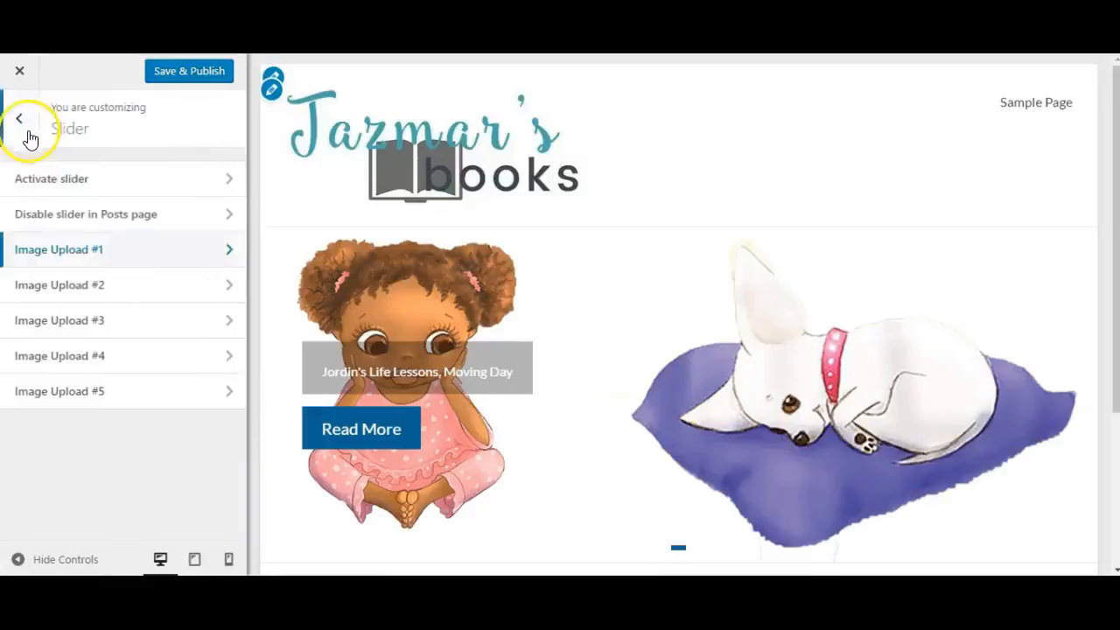
# Choose Jordins-1-1.jpg from the media library as the image for slider Image Upload #2.
pyautogui.click(84, 286)
pyautogui.click(86, 294)
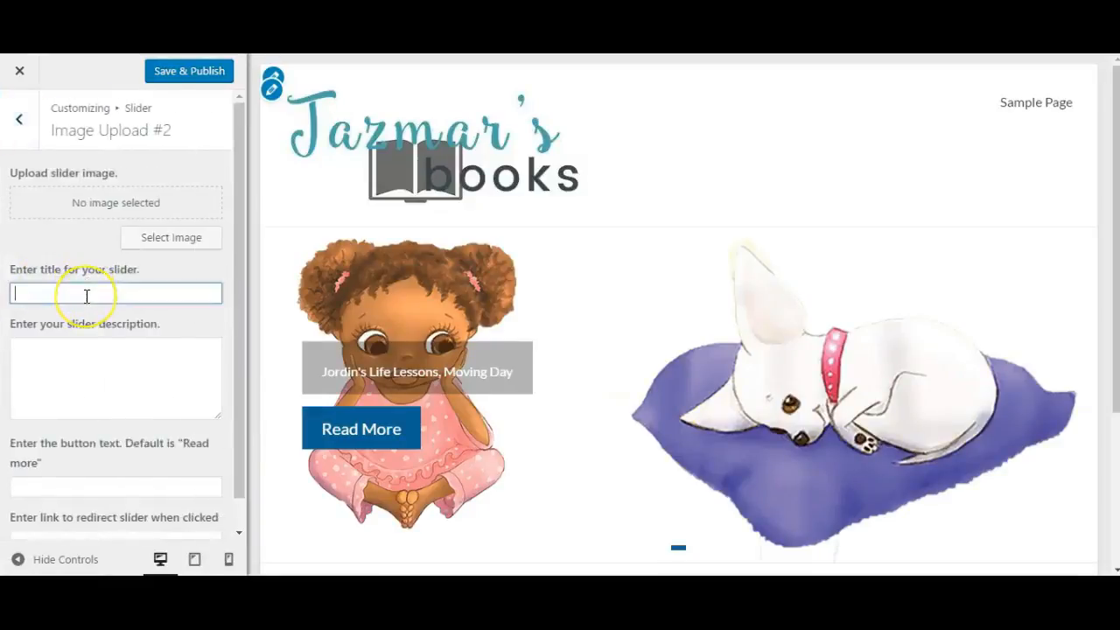
pyautogui.click(149, 247)
pyautogui.click(295, 466)
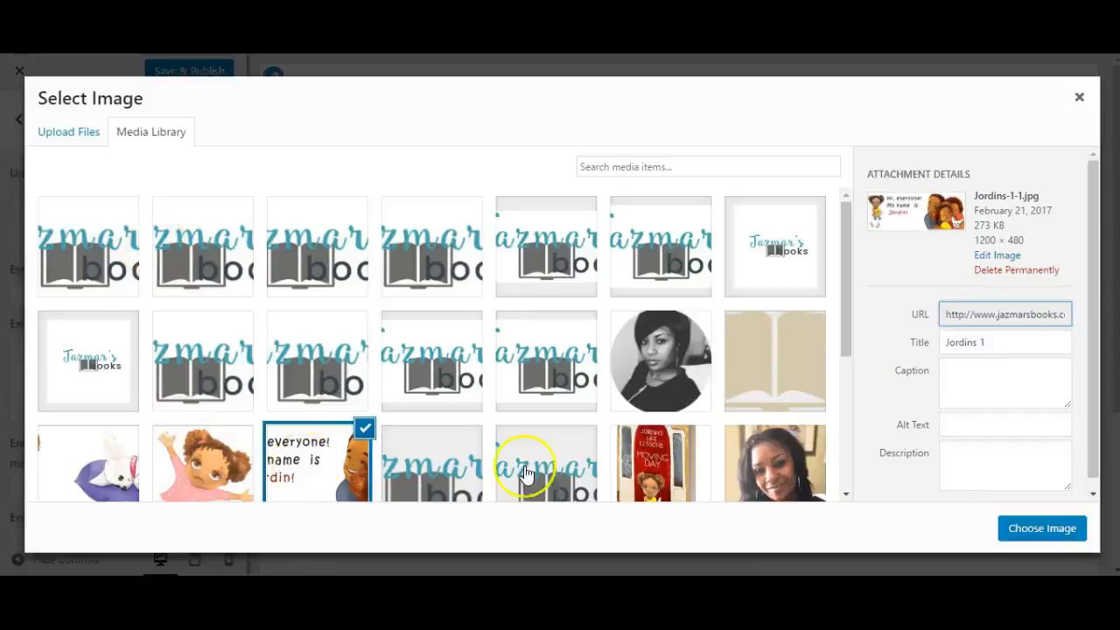
pyautogui.click(1042, 528)
# Enter "Jordin's Life Lessons" as the second slide's title.
pyautogui.click(114, 345)
pyautogui.write('Jordins')
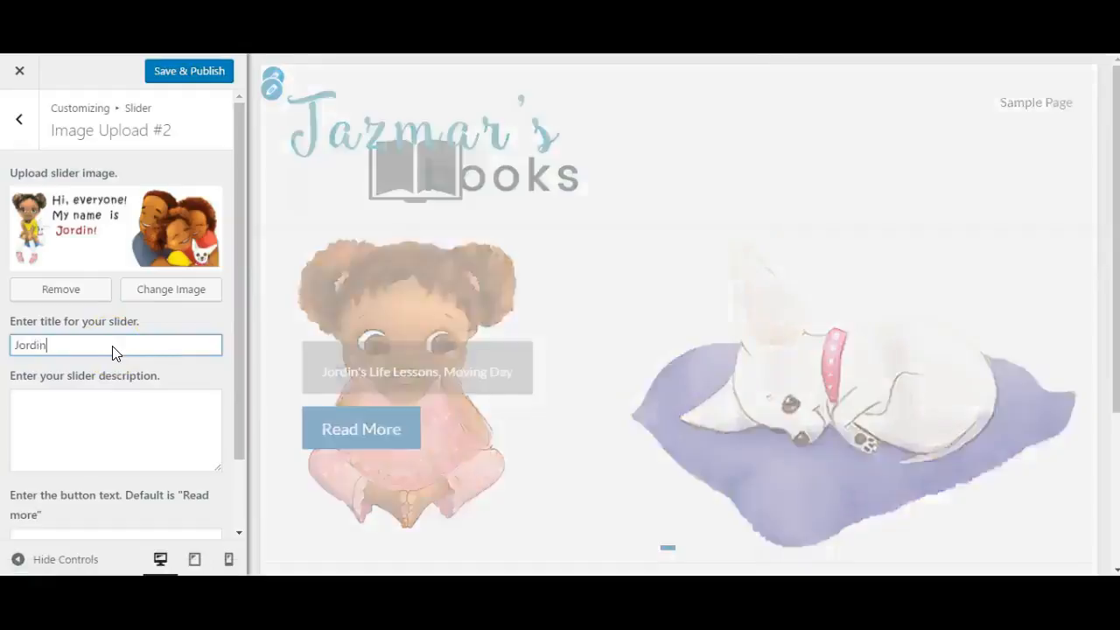
pyautogui.press('BackSpace')
pyautogui.press('BackSpace')
pyautogui.write("'s Life Lesson")
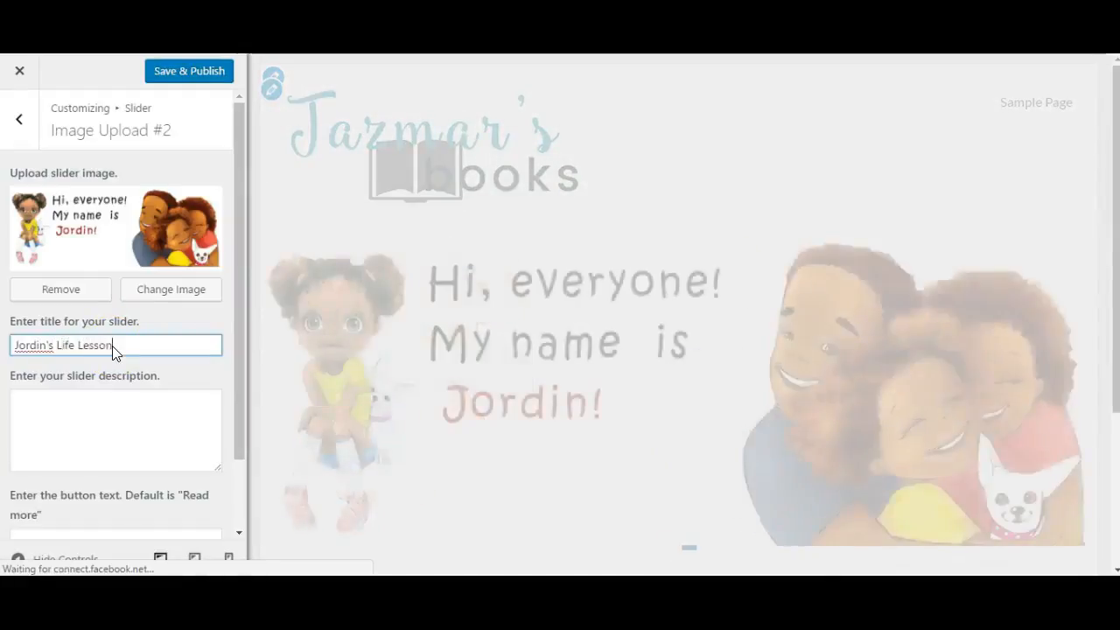
pyautogui.press('Tab')
pyautogui.scroll(-1, 114, 346)
pyautogui.click(112, 345)
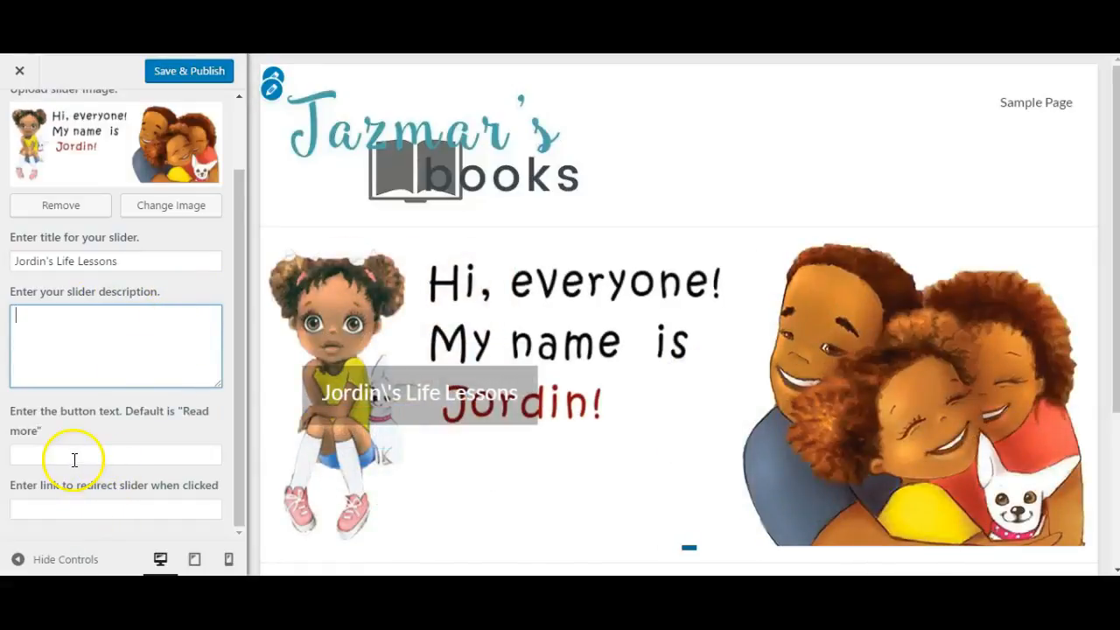
# Move the second slide's title text "Jordin's Life Lessons" into its slider description, leaving the title empty.
pyautogui.moveTo(137, 259); pyautogui.dragTo(57, 260)
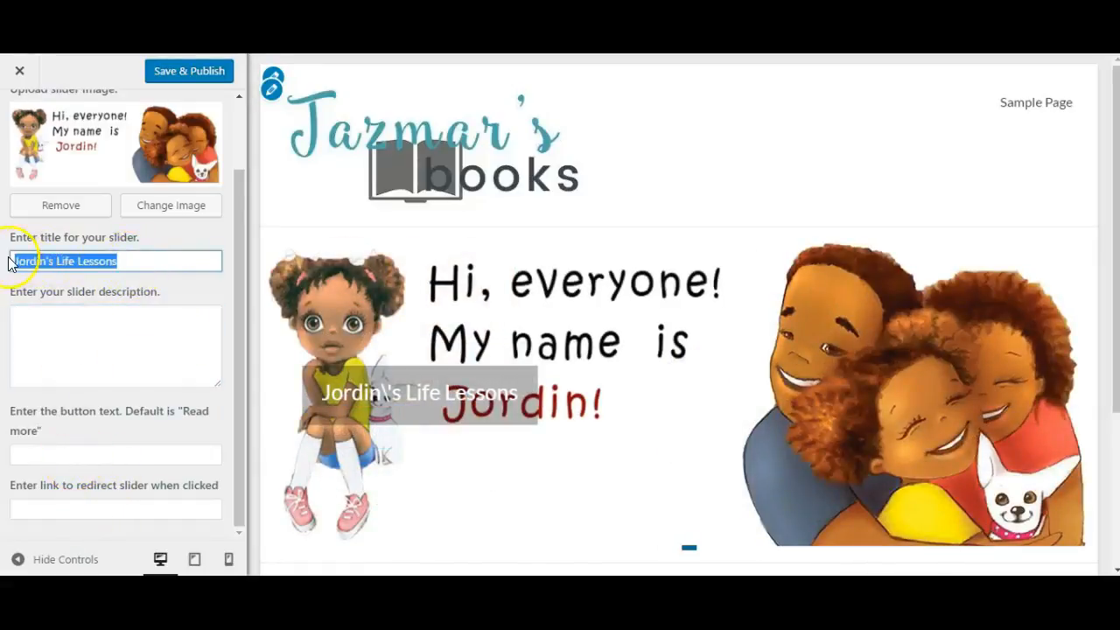
pyautogui.hotkey('ctrl', 'x')
pyautogui.click(50, 345)
pyautogui.hotkey('ctrl', 'v')
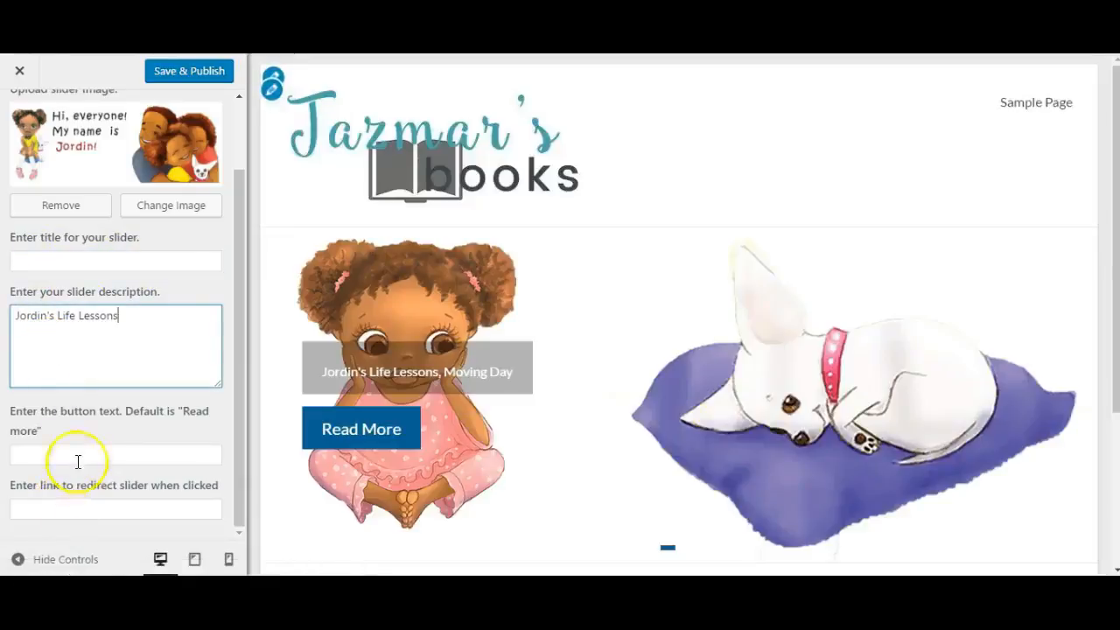
# Set the second slide's button text to "Read More".
pyautogui.click(72, 451)
pyautogui.write('Read More')
pyautogui.press('Tab')
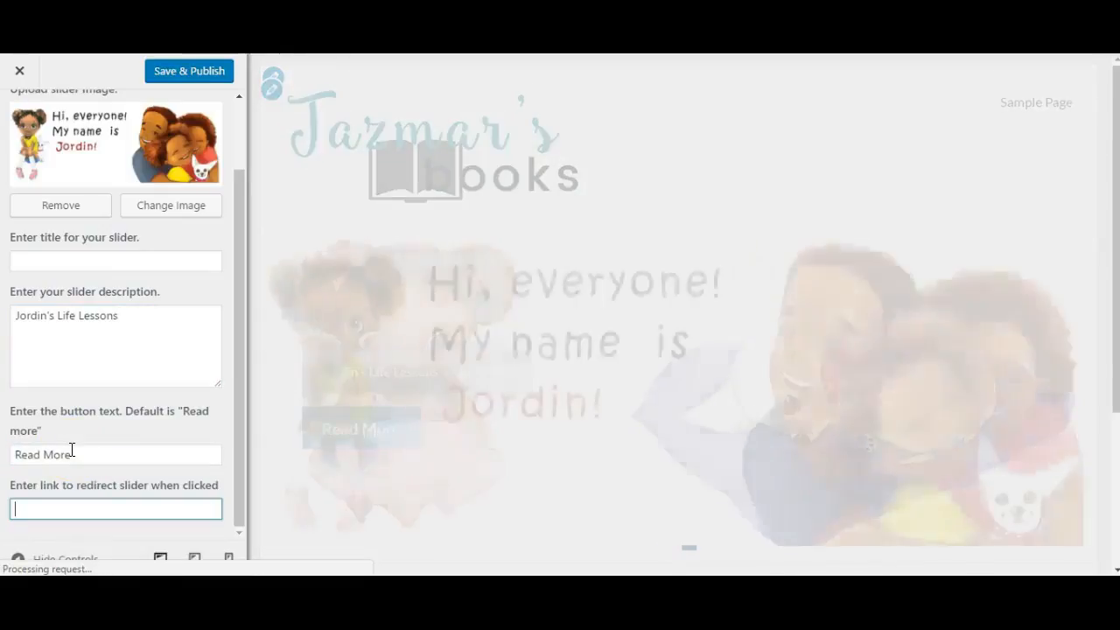
pyautogui.write('w')
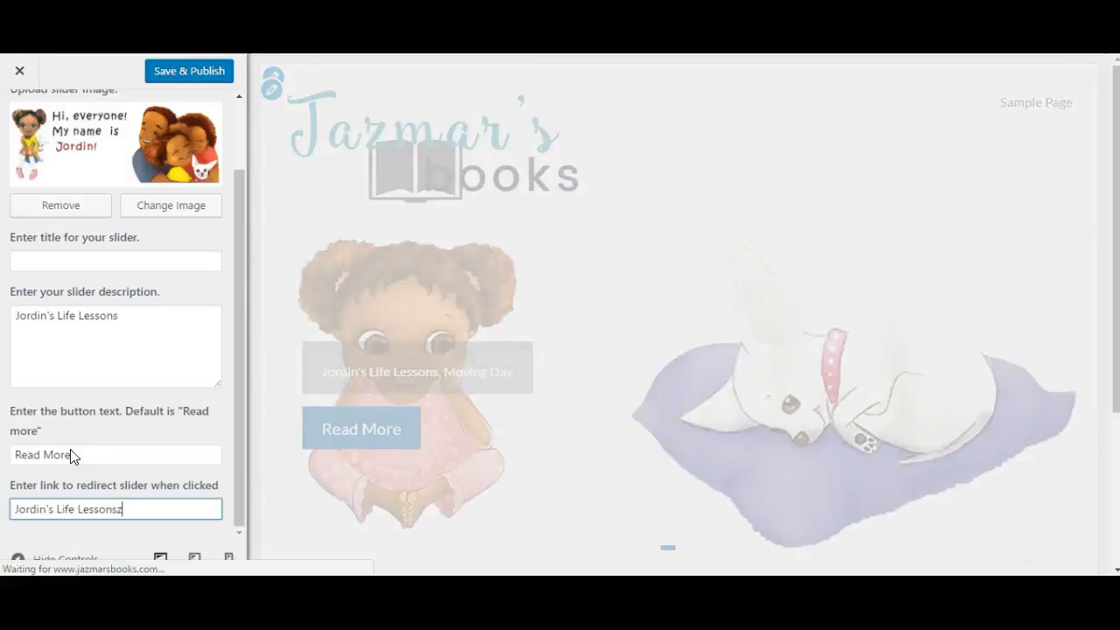
pyautogui.press('BackSpace')
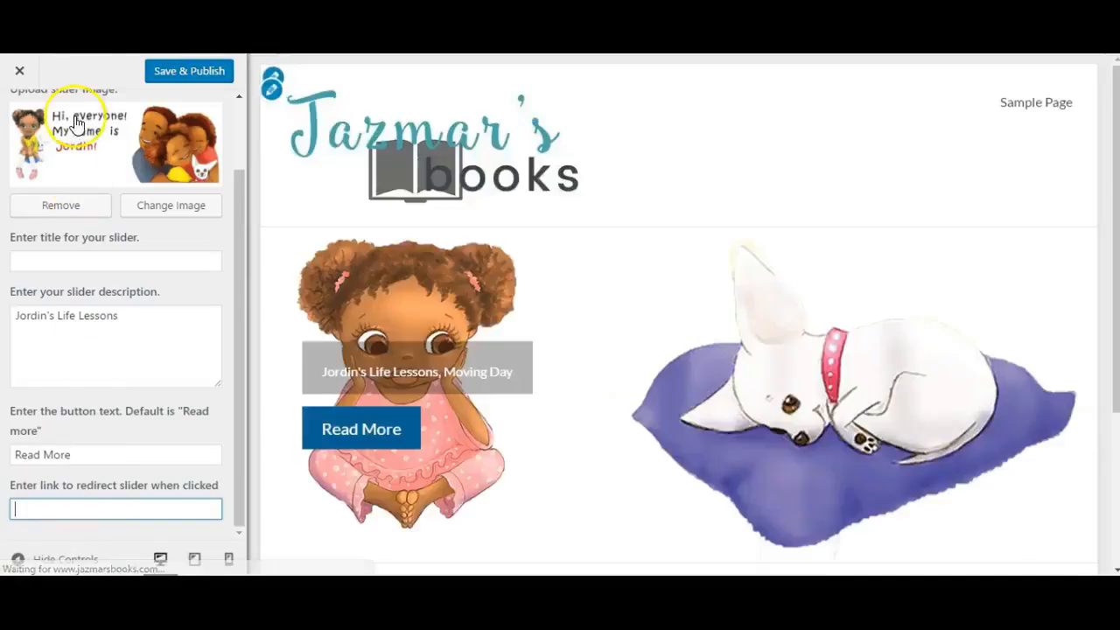
pyautogui.hotkey('ctrl', 'v')
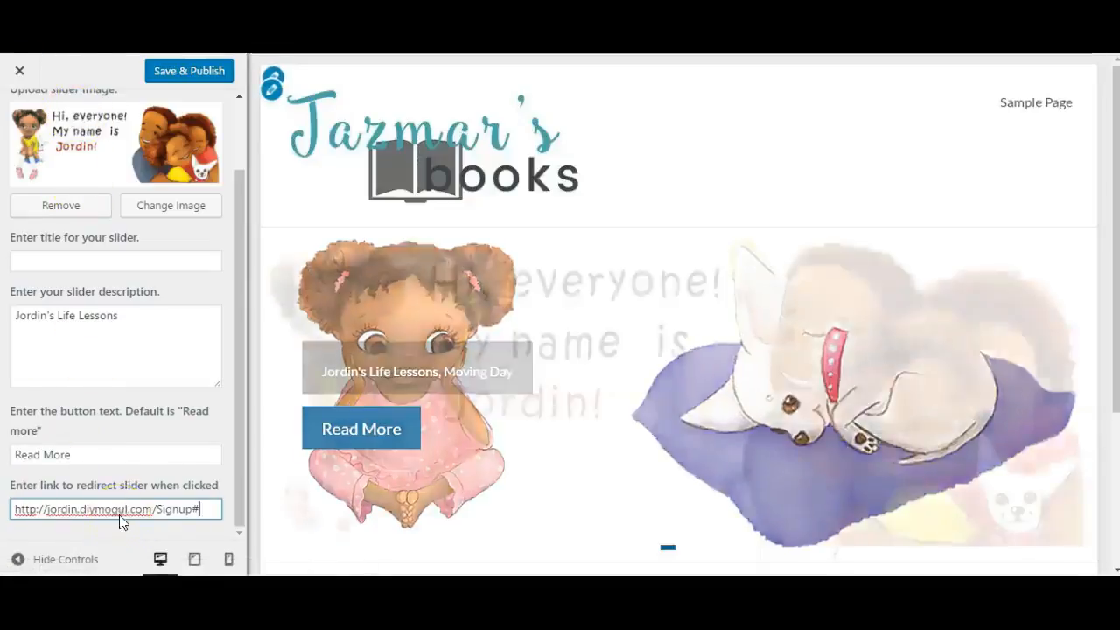
pyautogui.moveTo(242, 366); pyautogui.dragTo(240, 235)
pyautogui.click(201, 76)
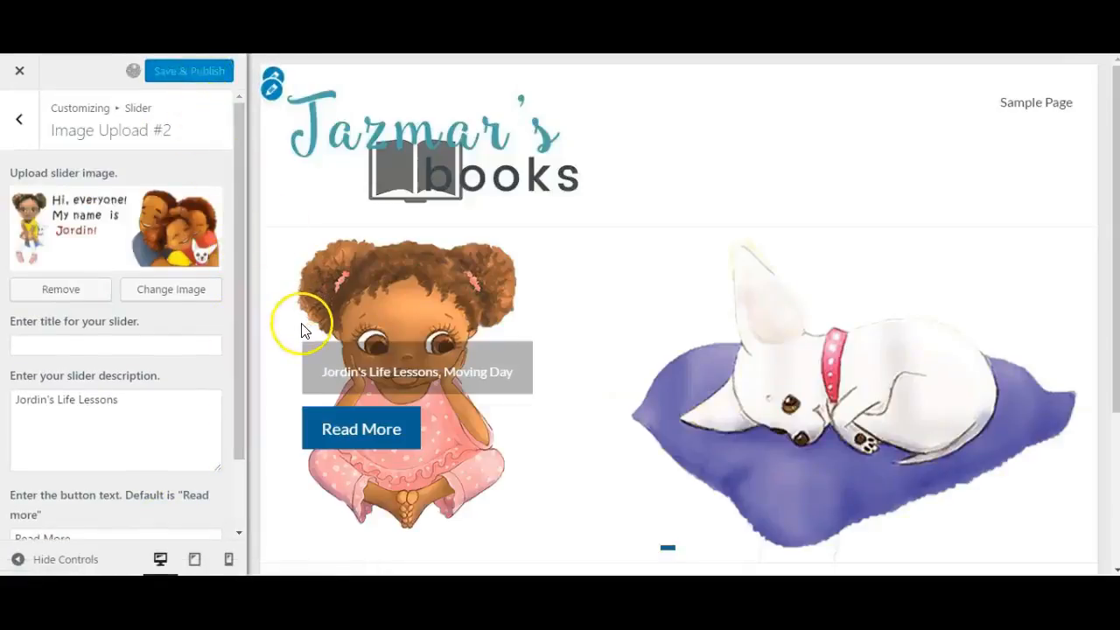